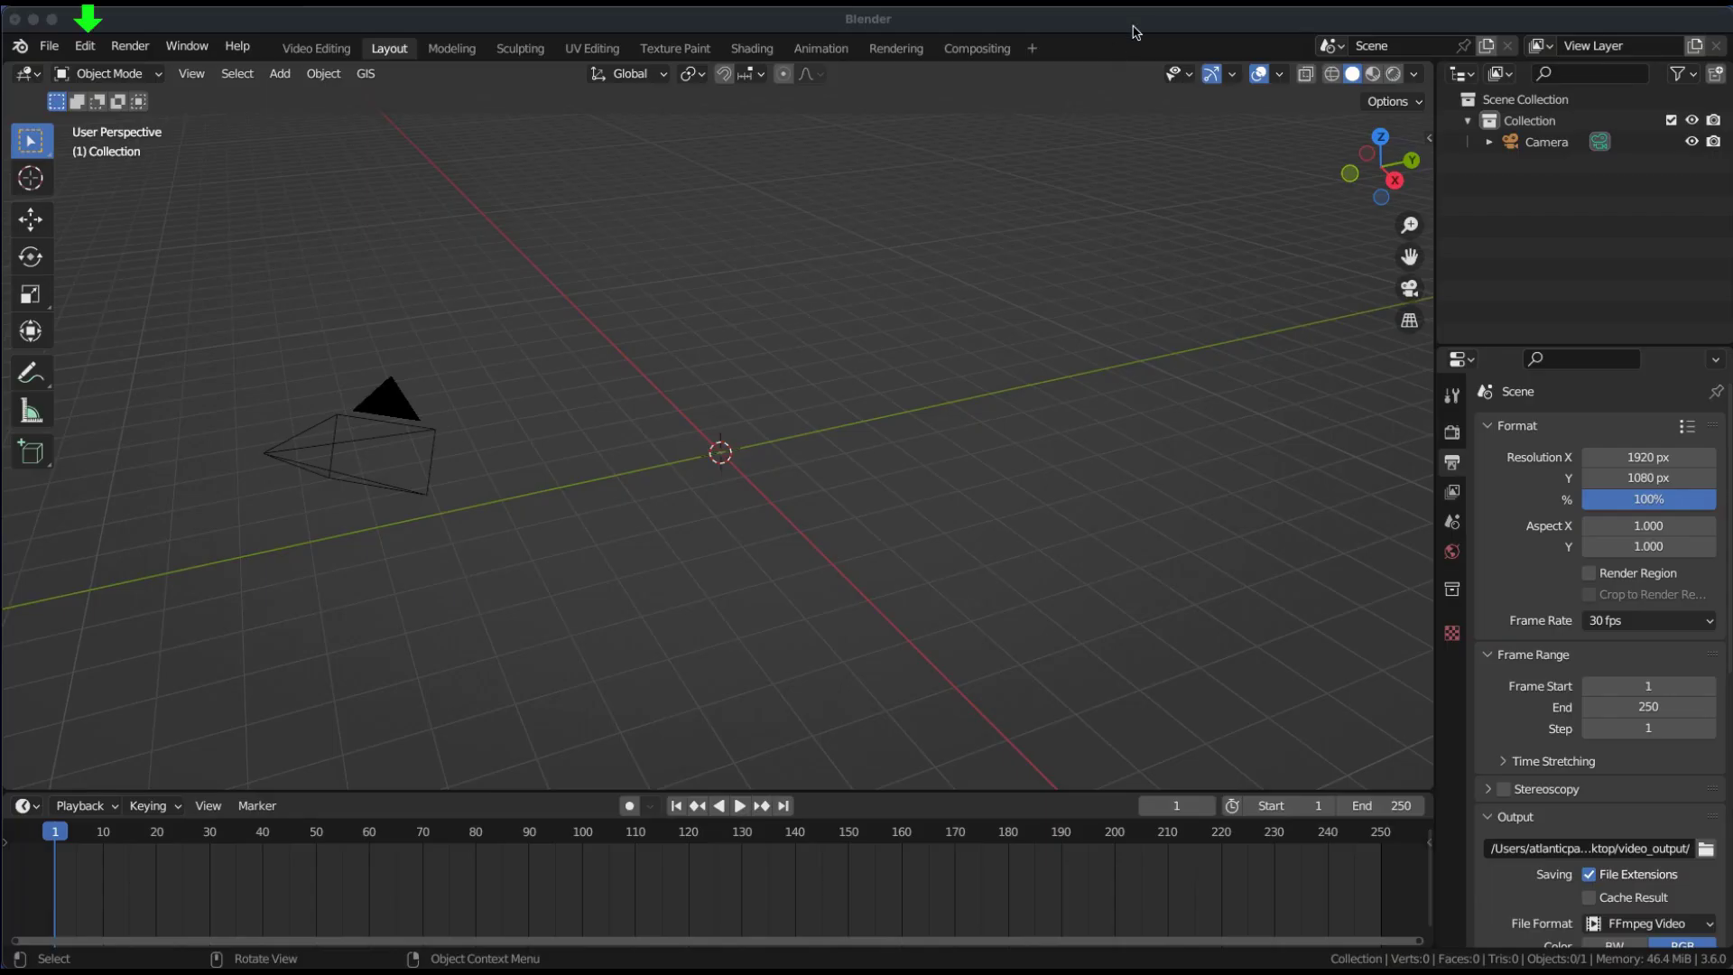
- Search the installed add-ons in Preferences for 'typ' to find the typewriter add-on
left_click(85, 46)
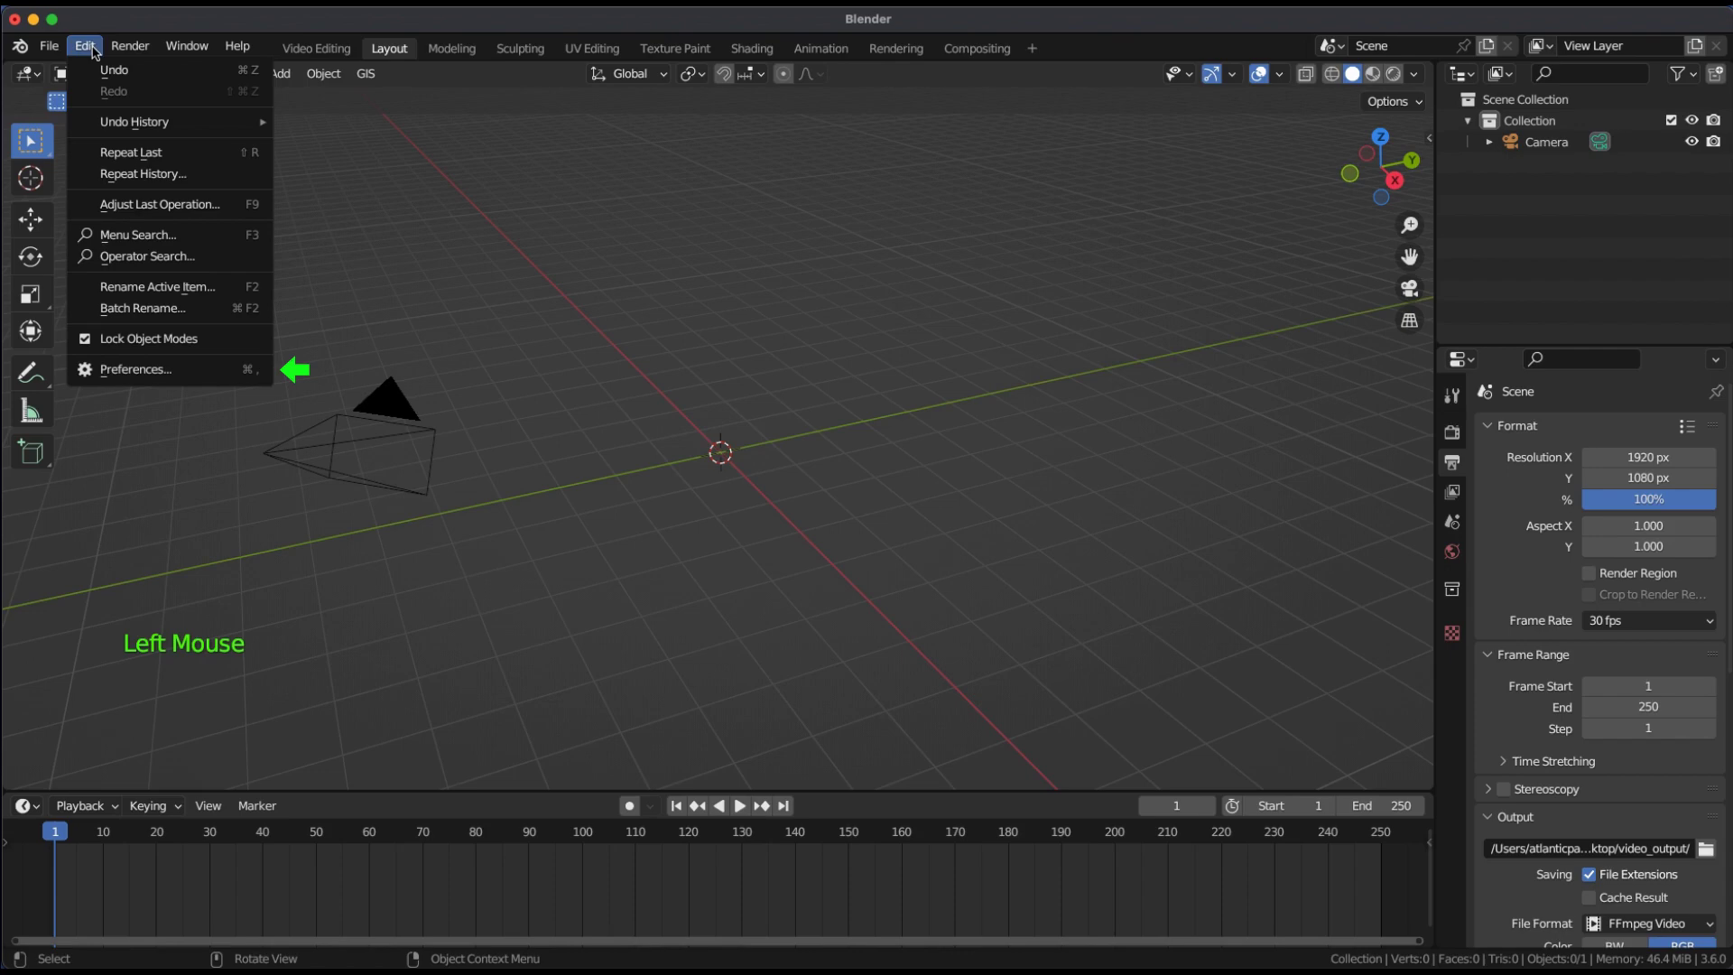
left_click(155, 373)
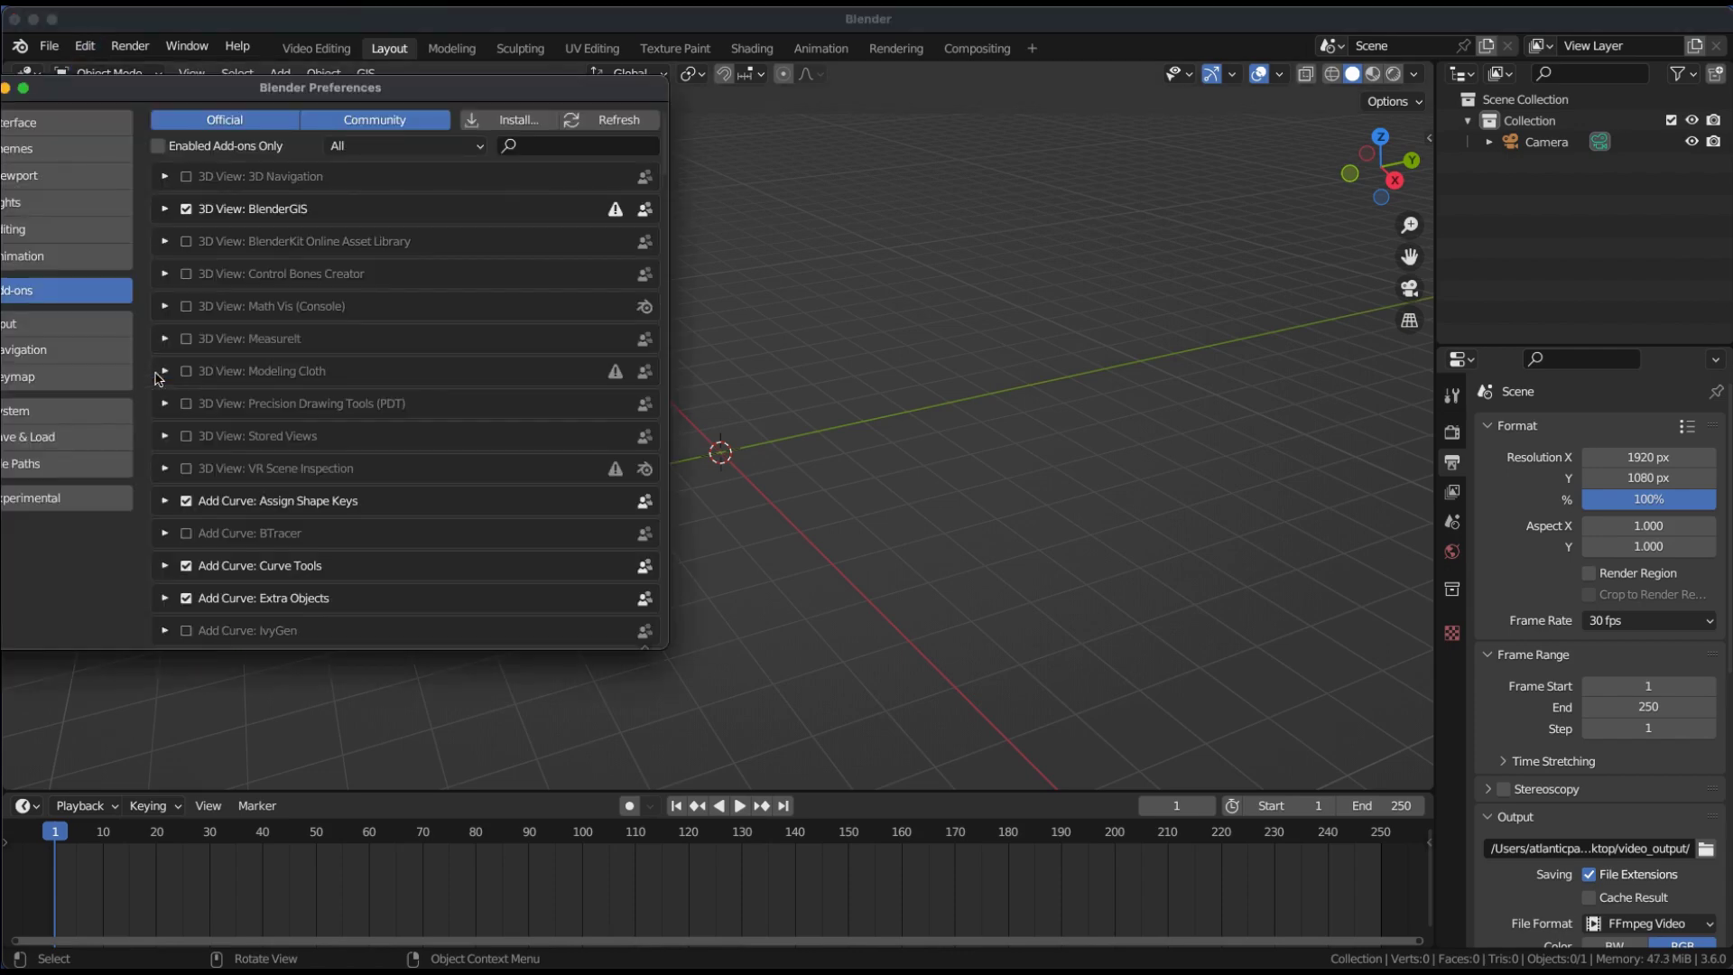
left_click(560, 146)
type("typ")
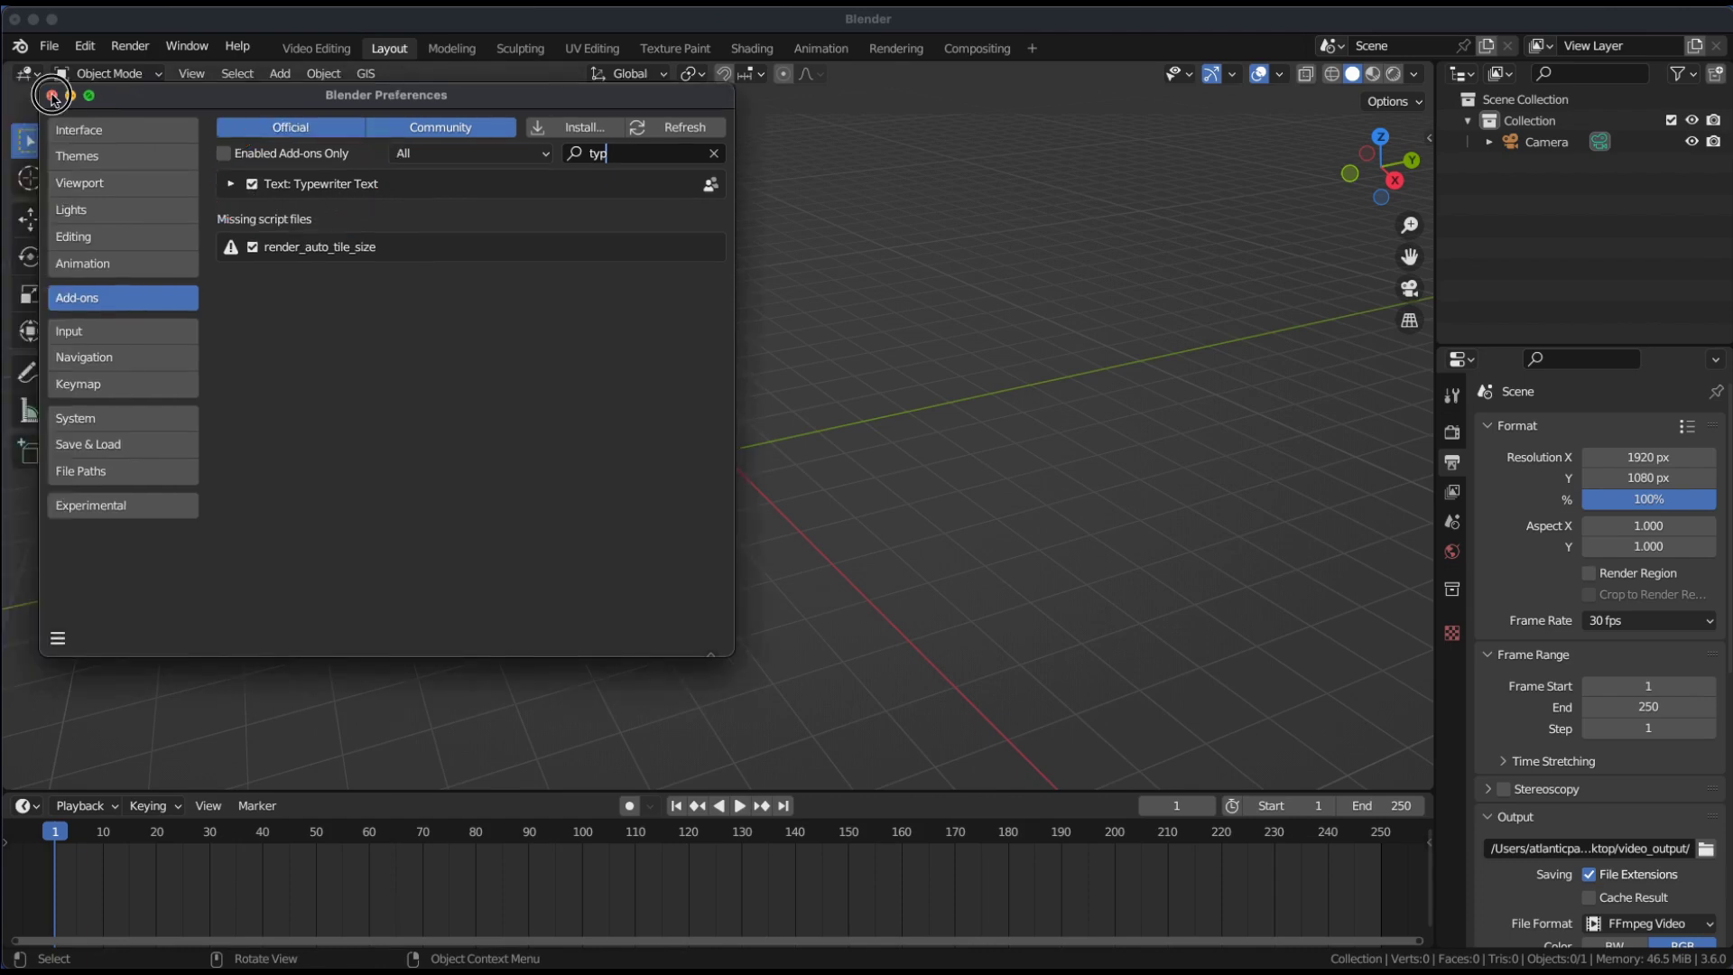
left_click(43, 87)
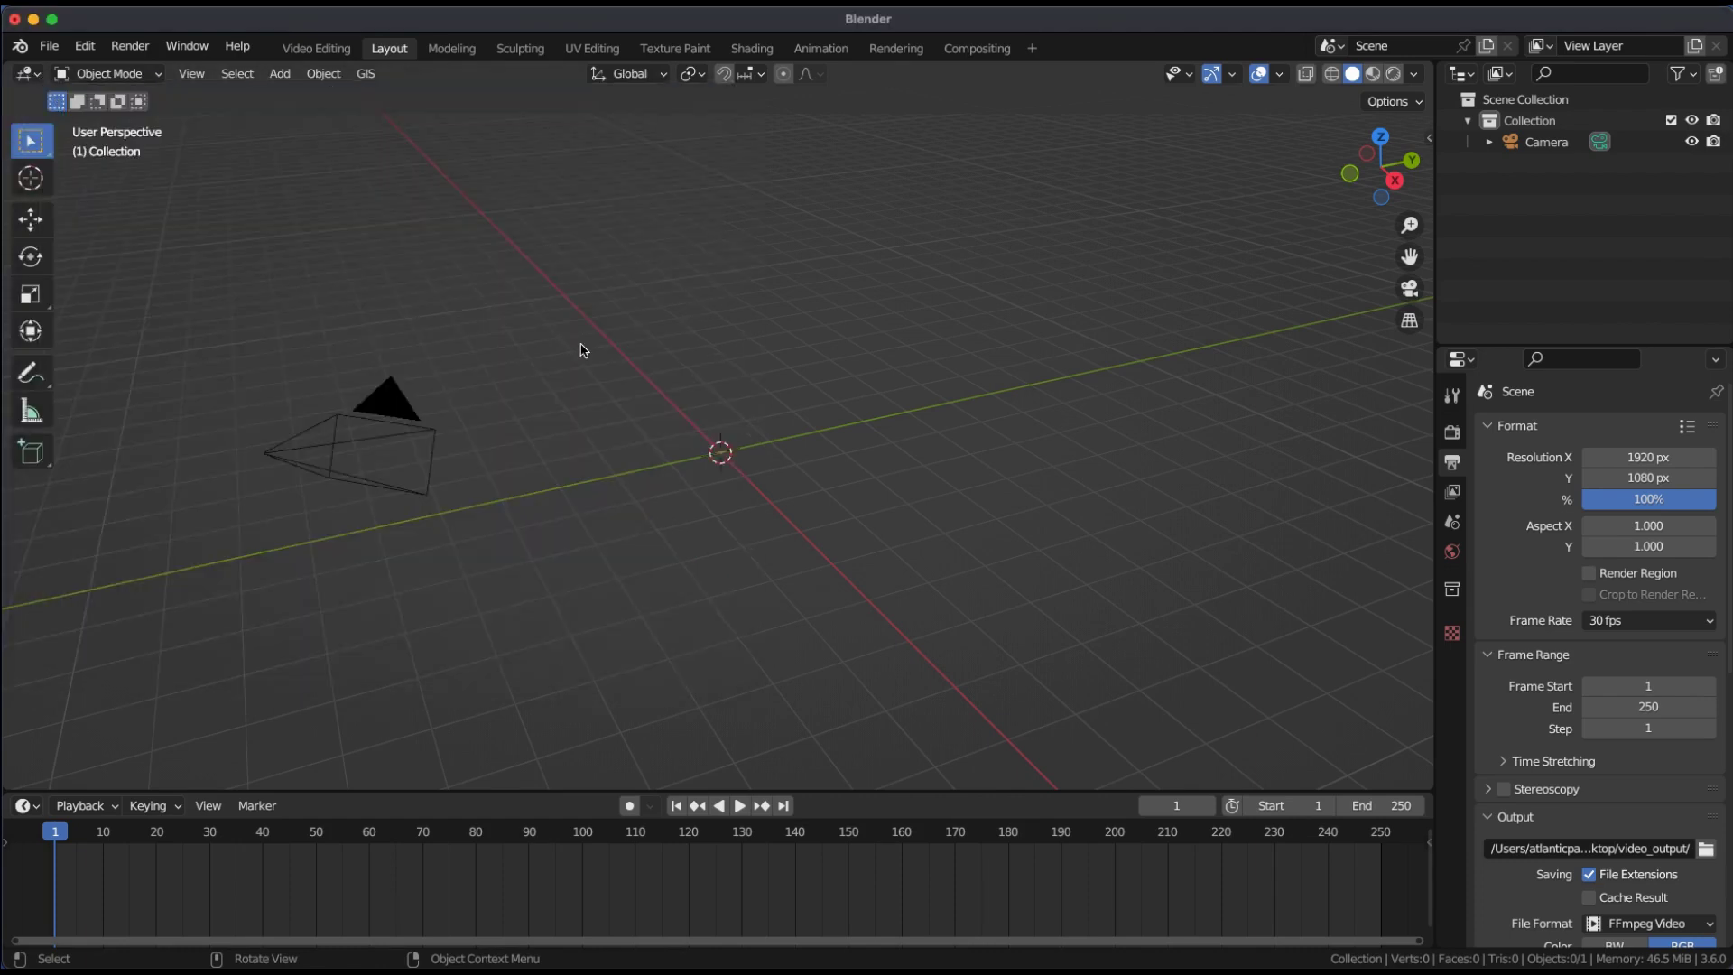
- Add a text object at the origin in top view and delete its default word 'Text'
key("KP_7")
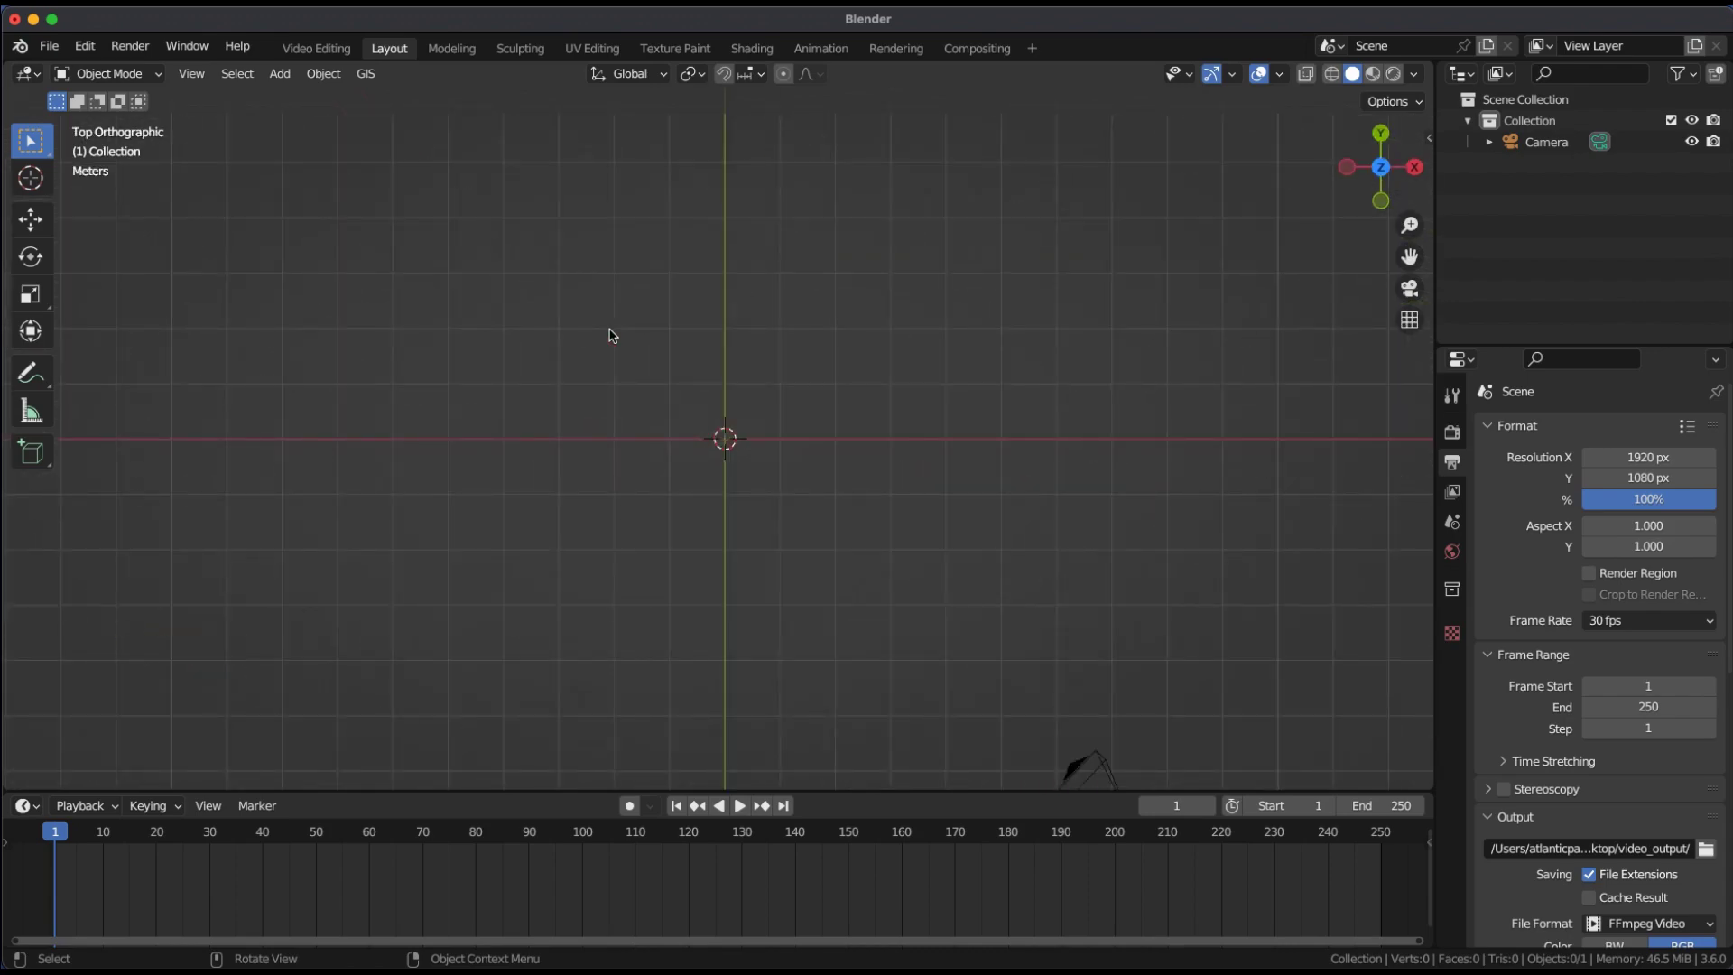
key("shift+a")
left_click(613, 335)
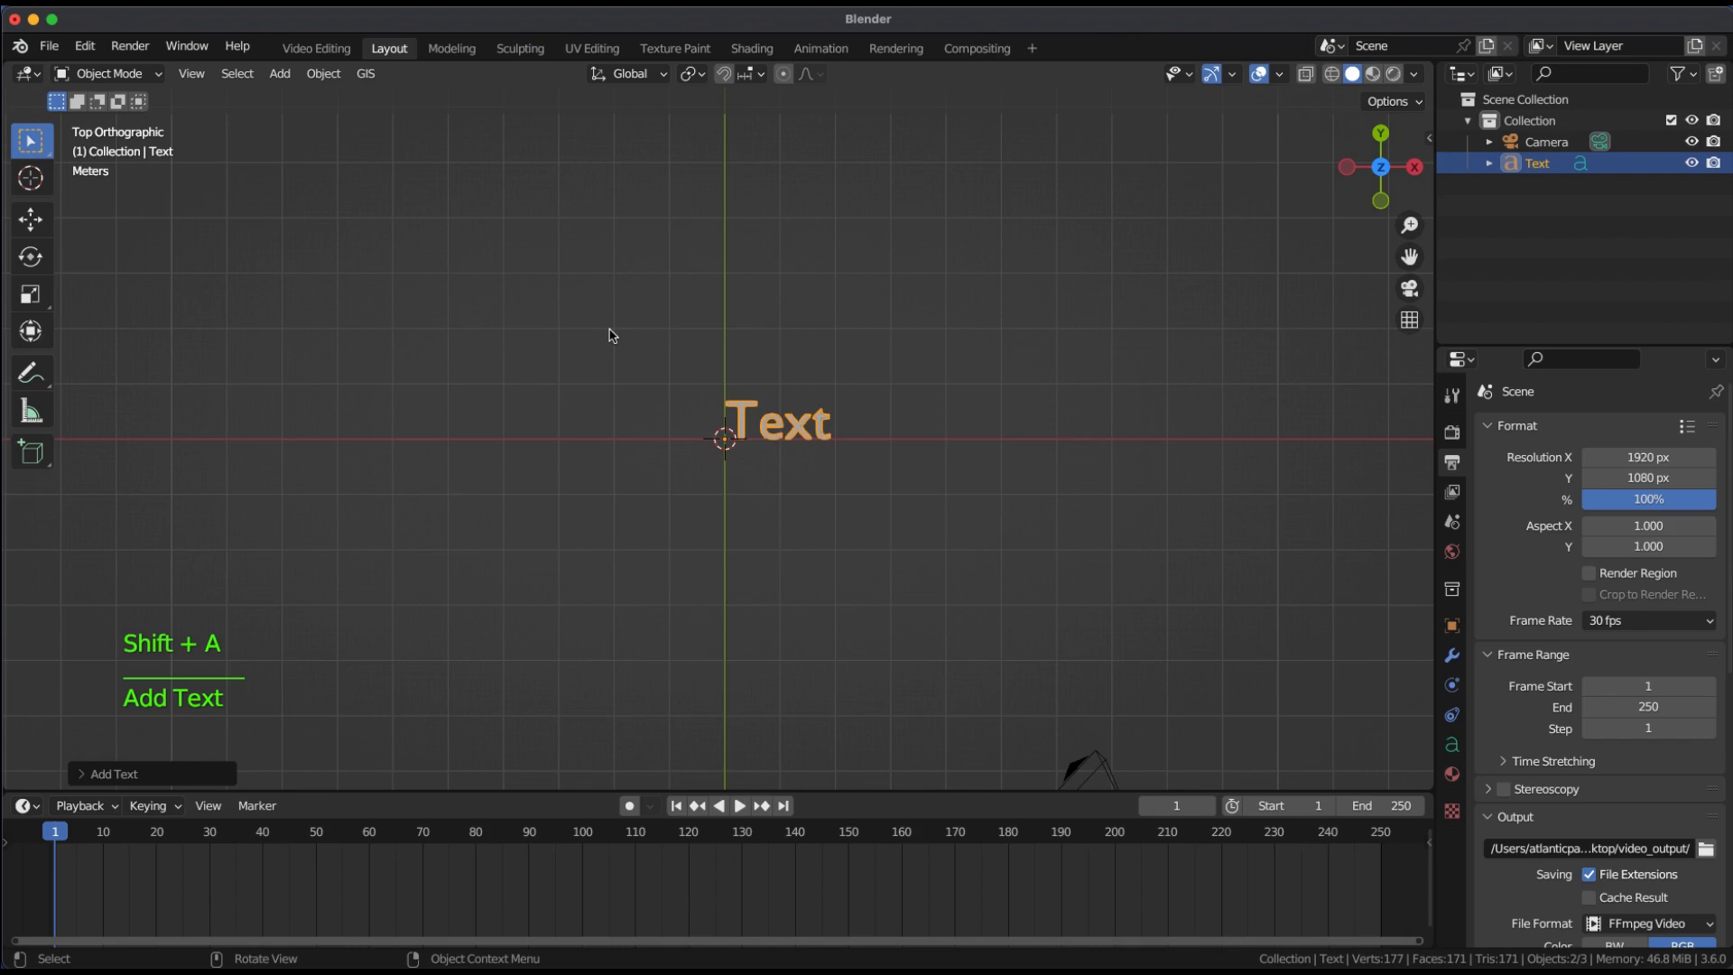
scroll(611, 335, "up", 3)
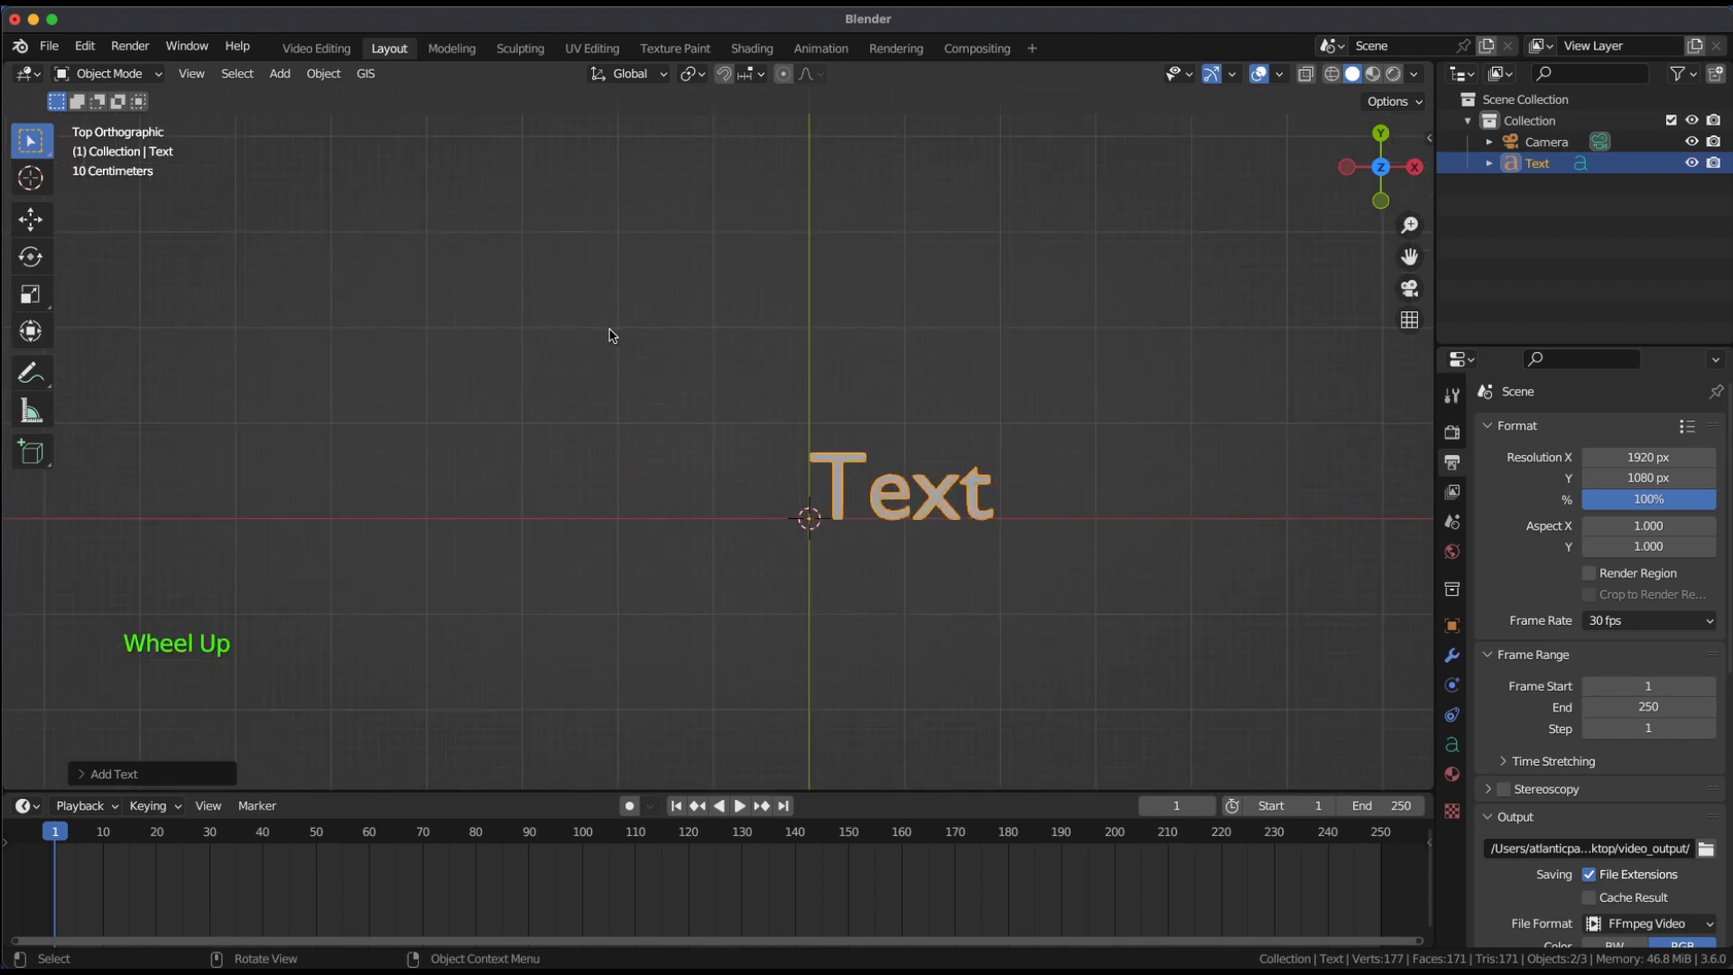
key("Tab")
left_click(776, 329)
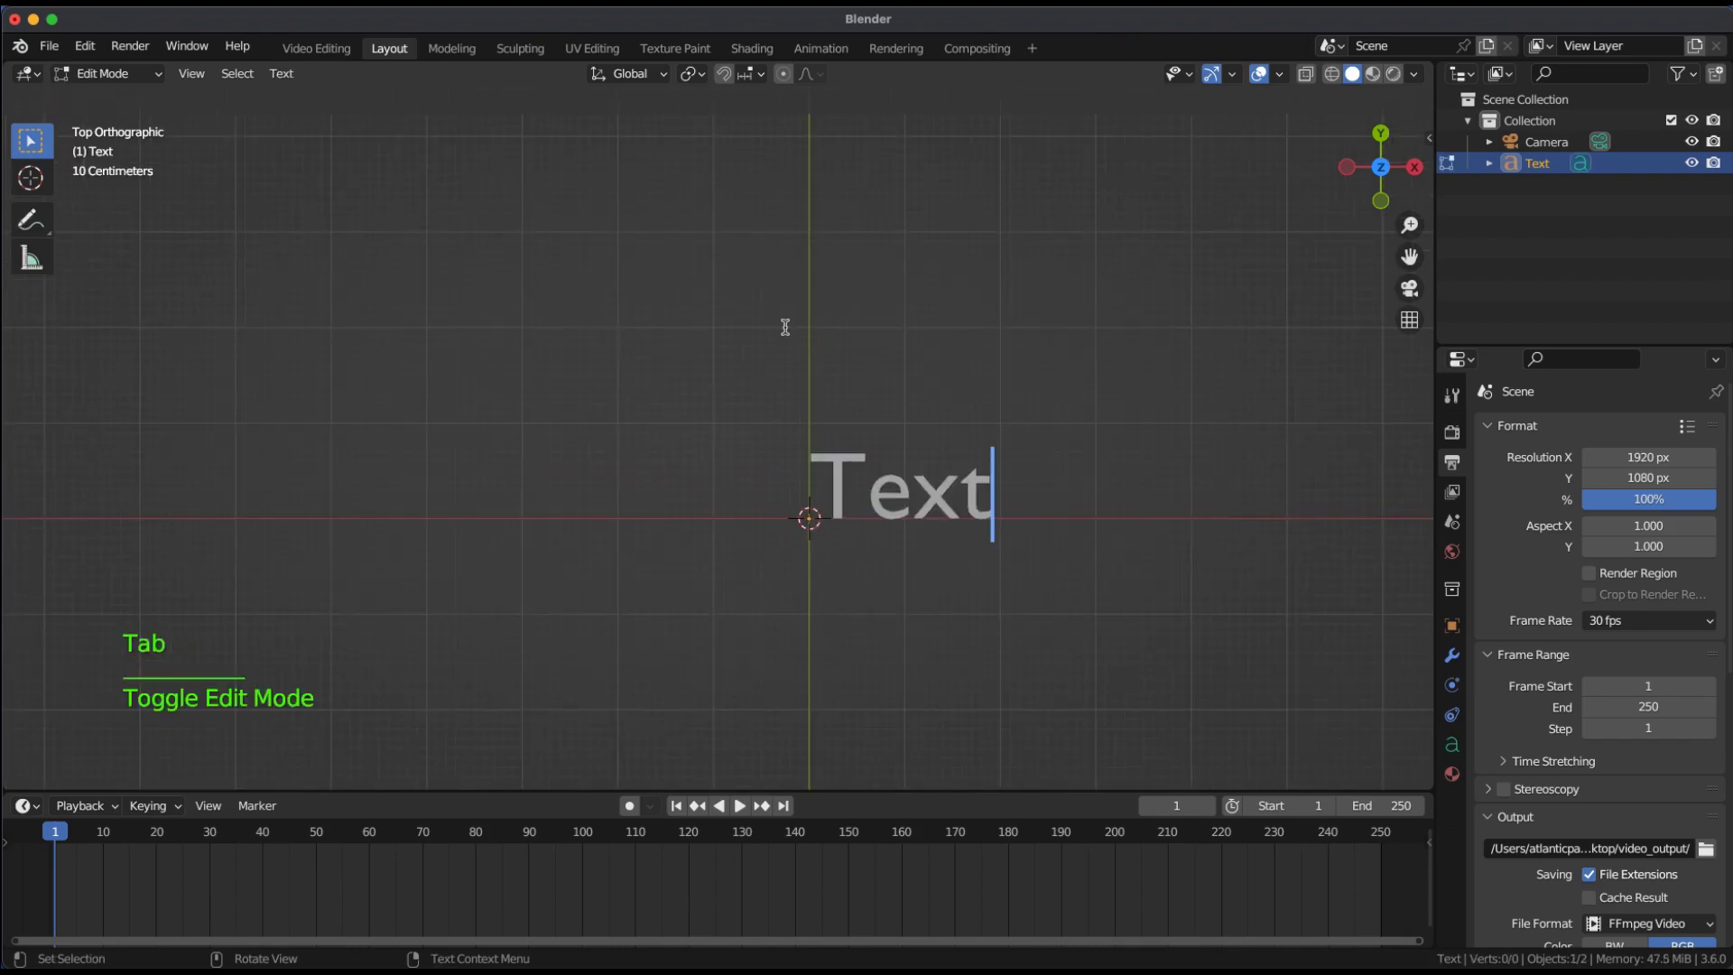
key("BackSpace")
key("BackSpace")
key("BackSpace")
key("BackSpace")
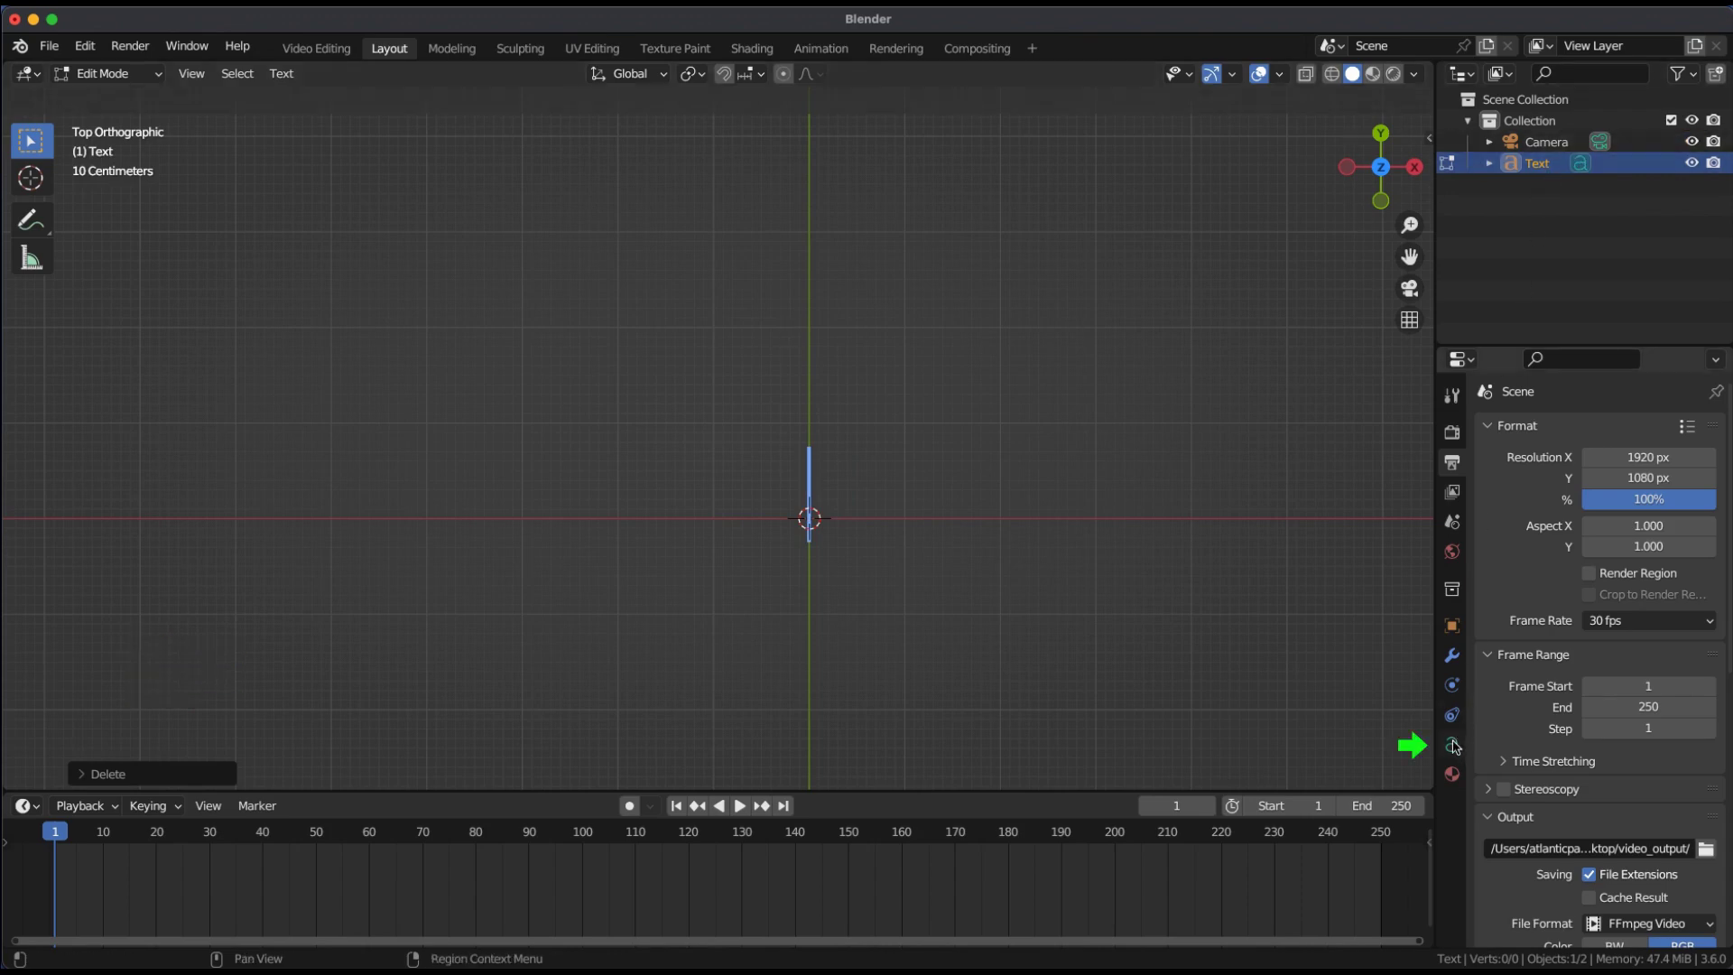
- Enable Typewriter Effect and set its Source Text to 'Blender typewriter text effect addon'
left_click(1452, 745)
scroll(1517, 716, "down", 6)
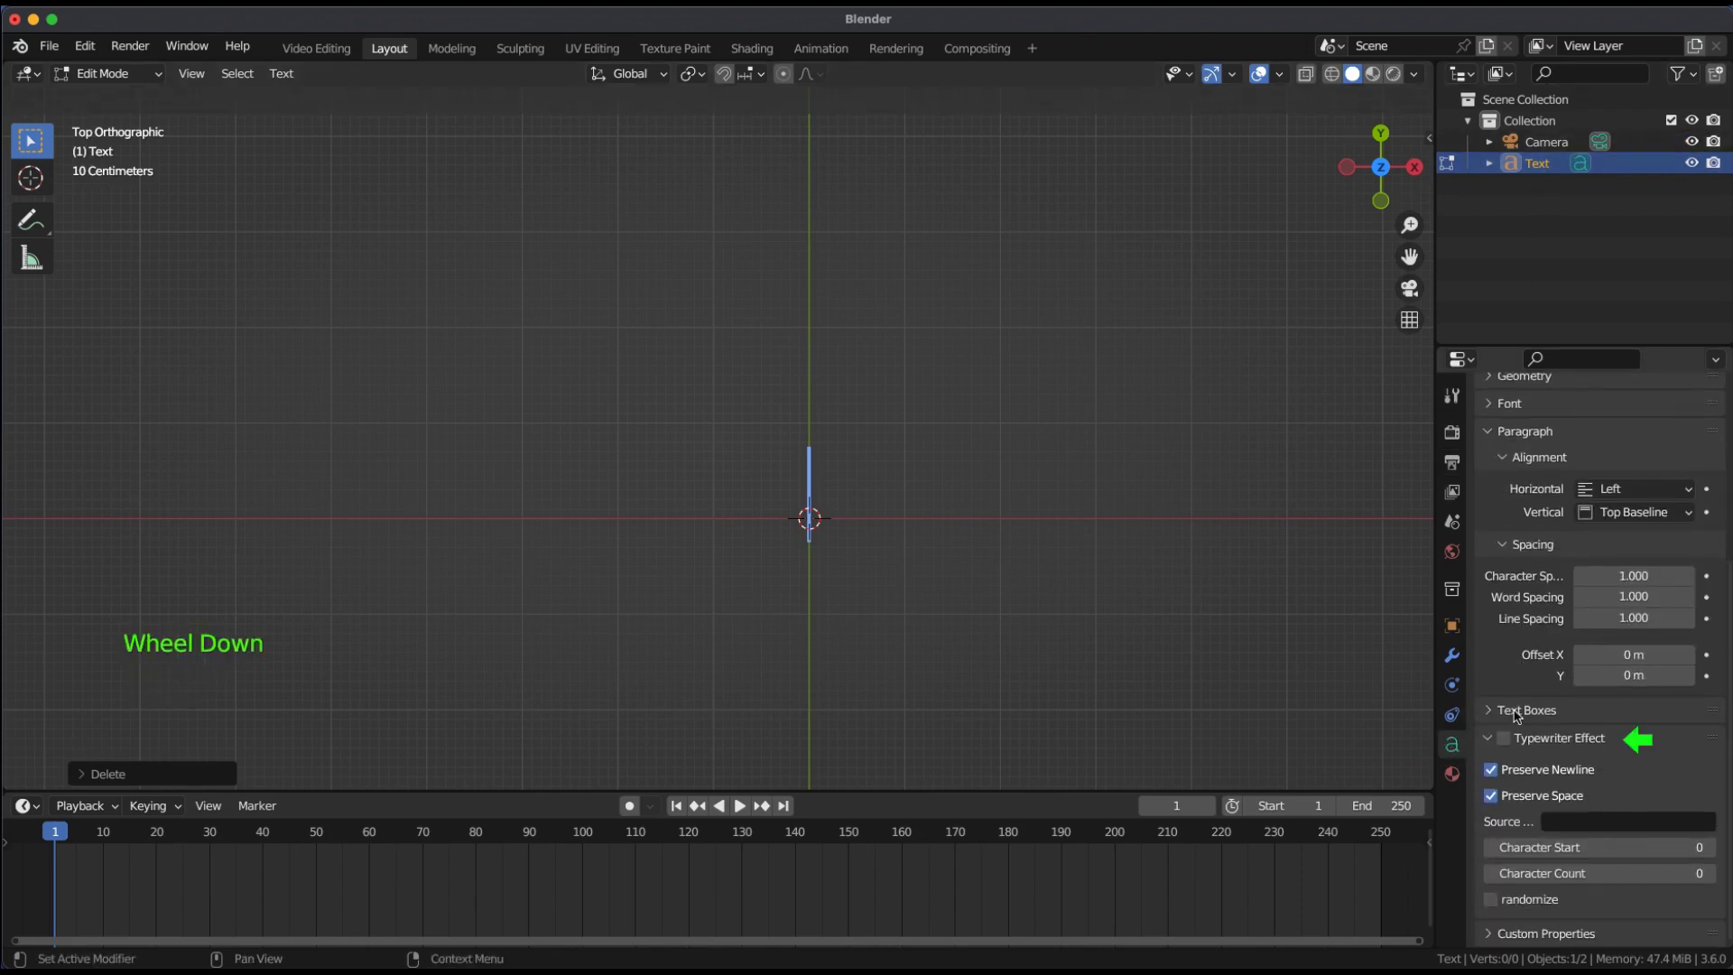
left_click(1502, 739)
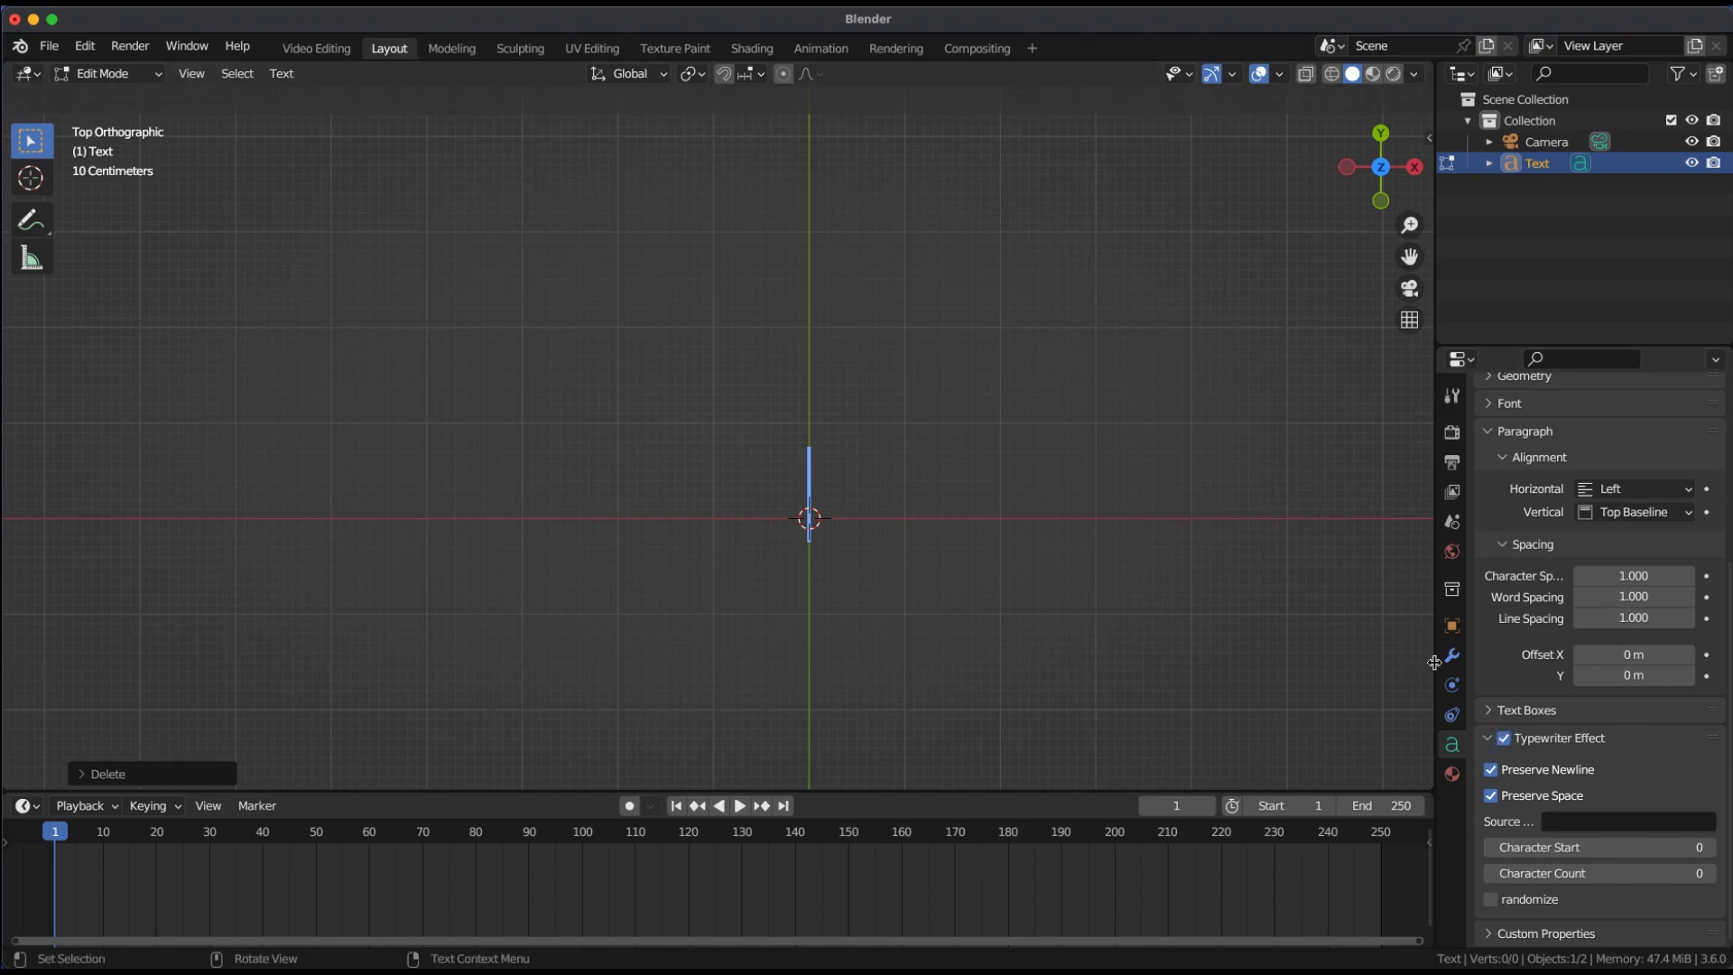
left_click_drag(1435, 664, 1193, 668)
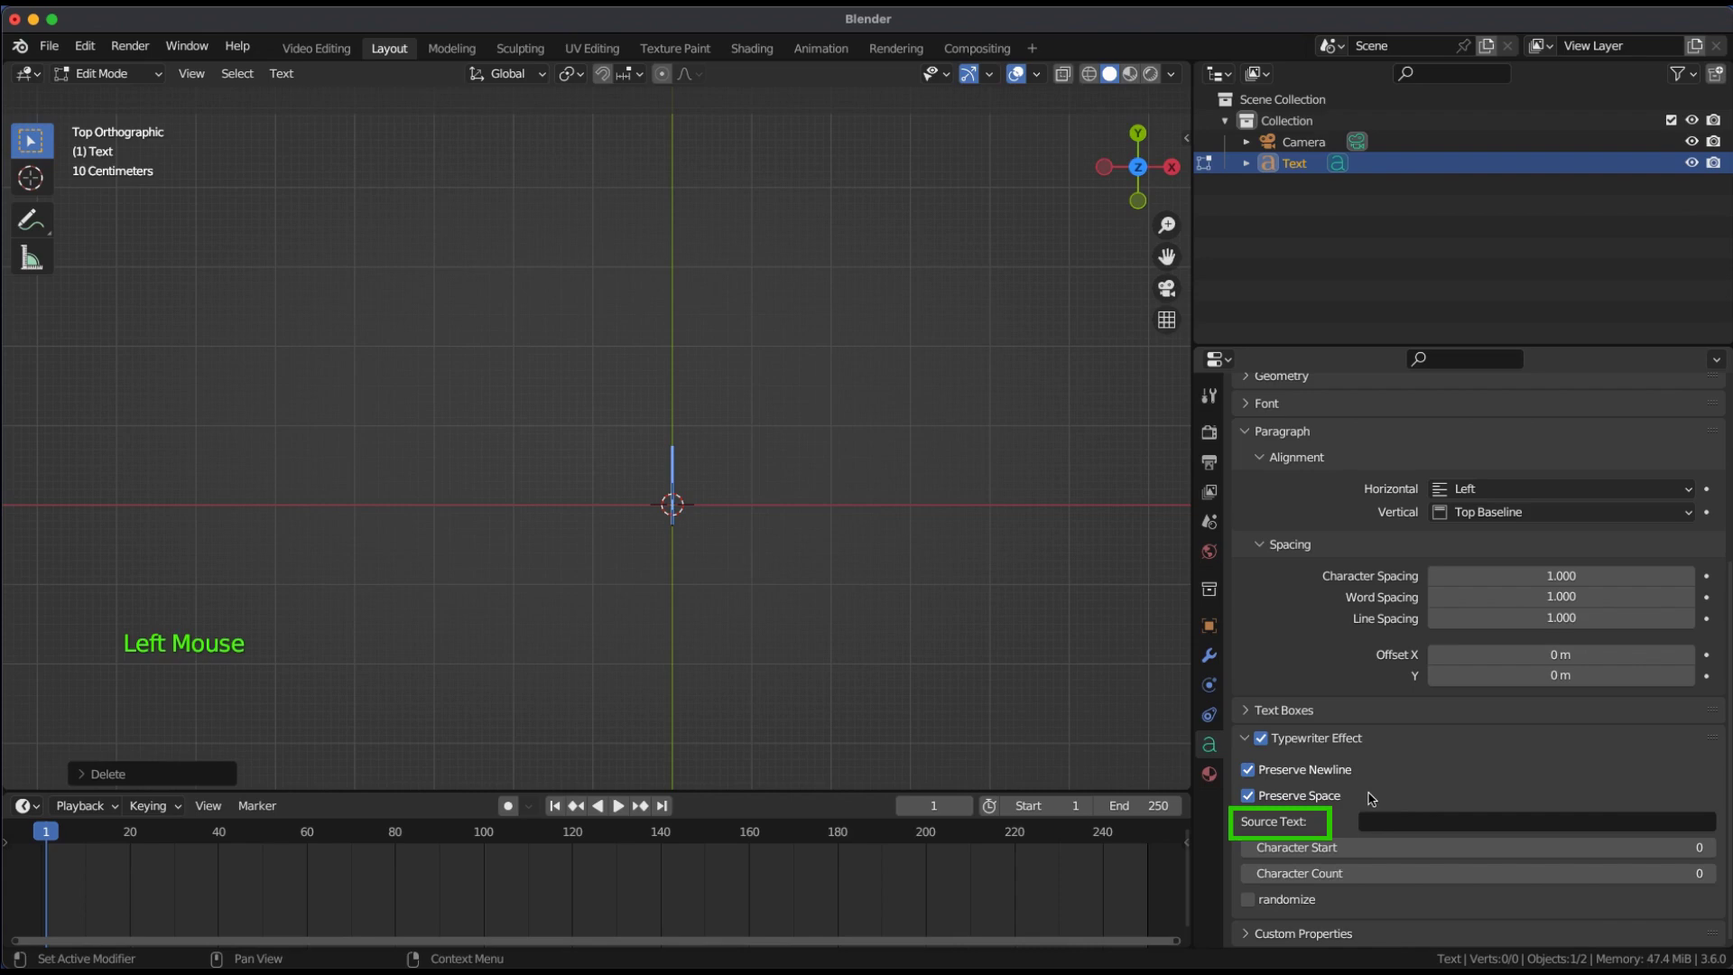
left_click(1400, 820)
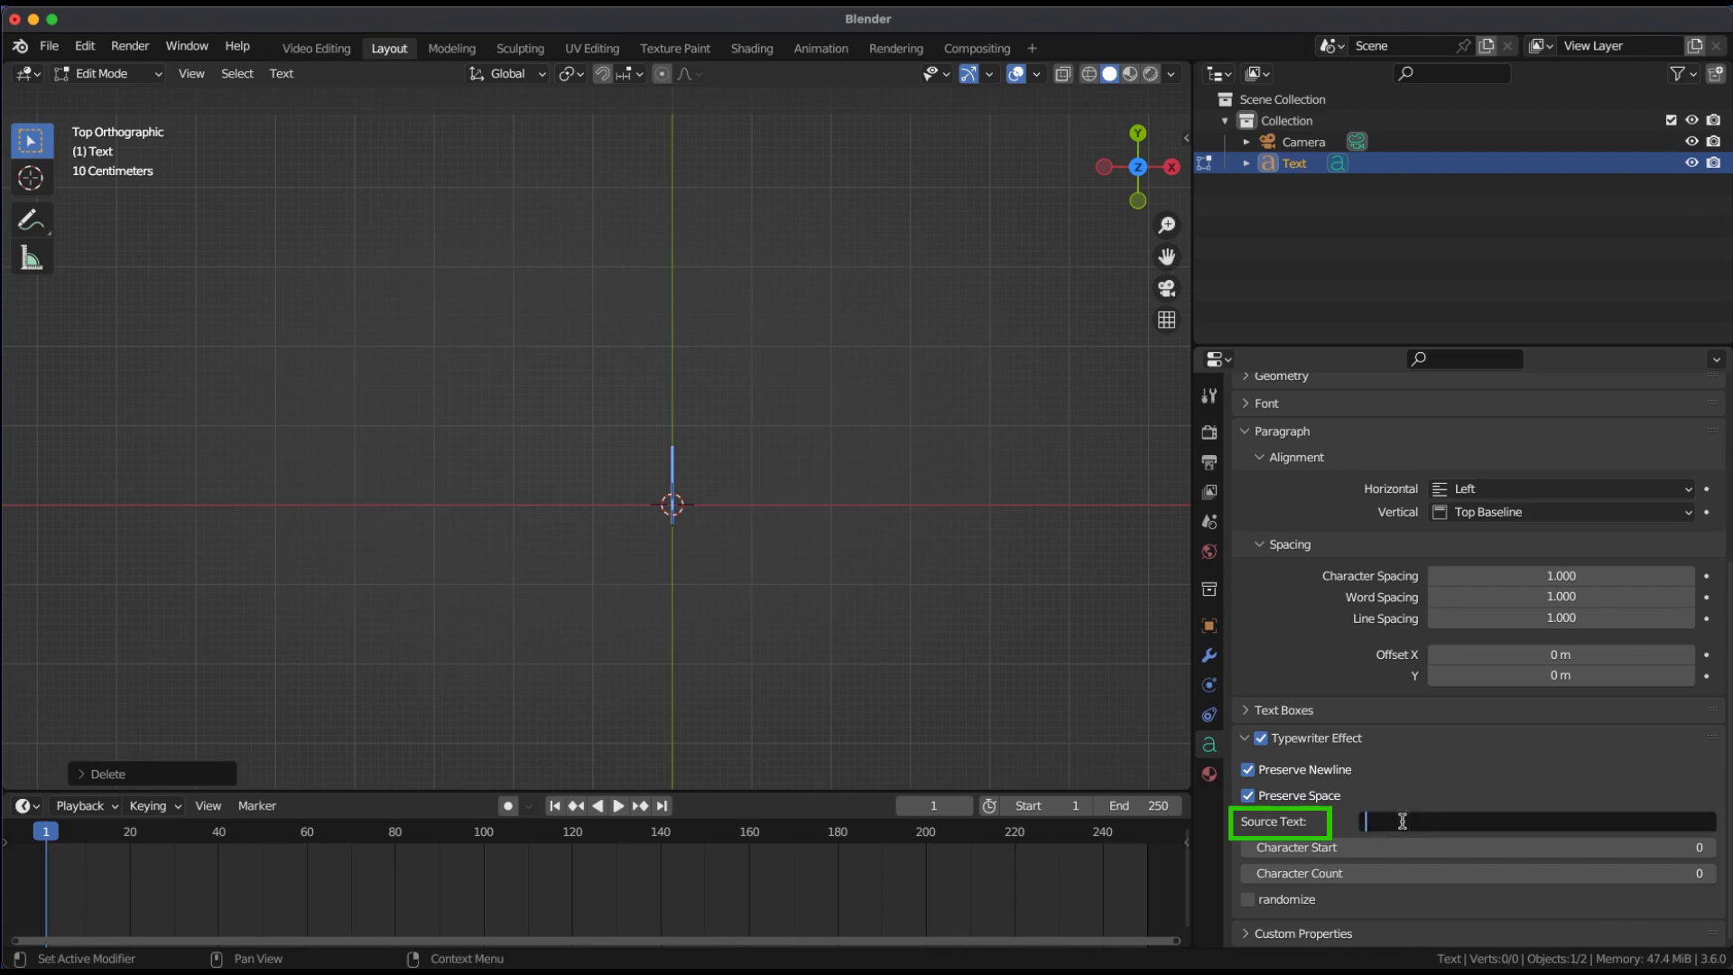
type("Blender typewrither text e")
type("ffect addon")
key("Return")
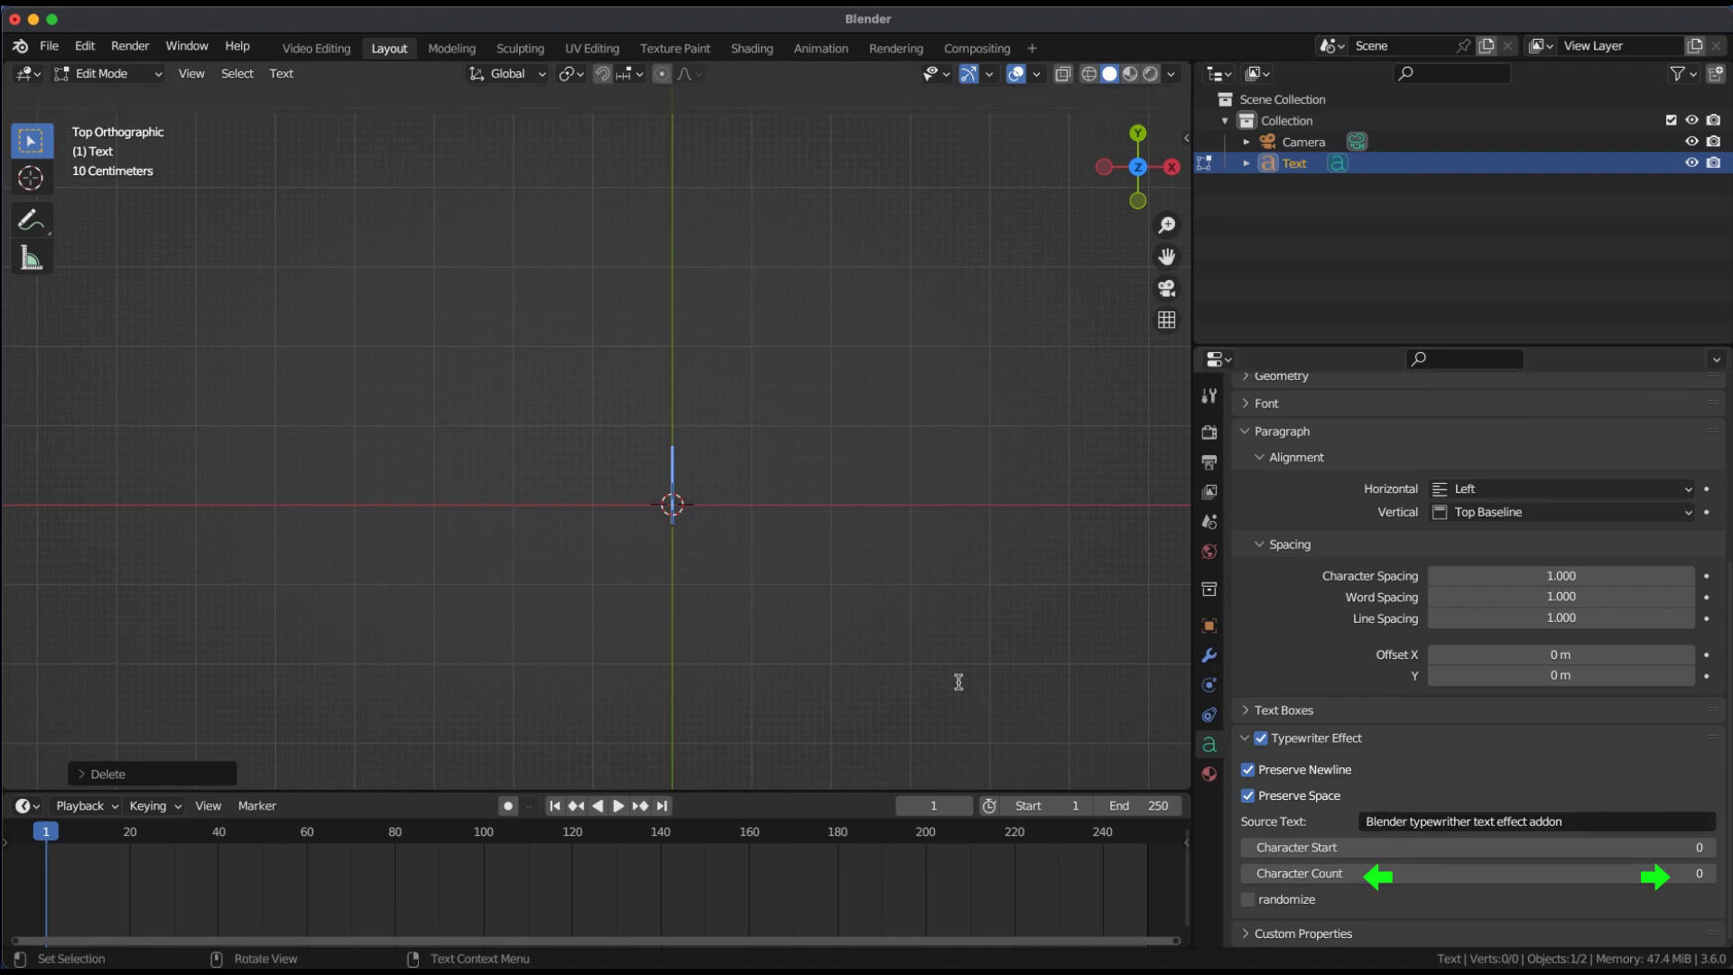
- In Object Mode, keyframe Character Count at 0 on frame 1 and 8 on frame 28
key("Tab")
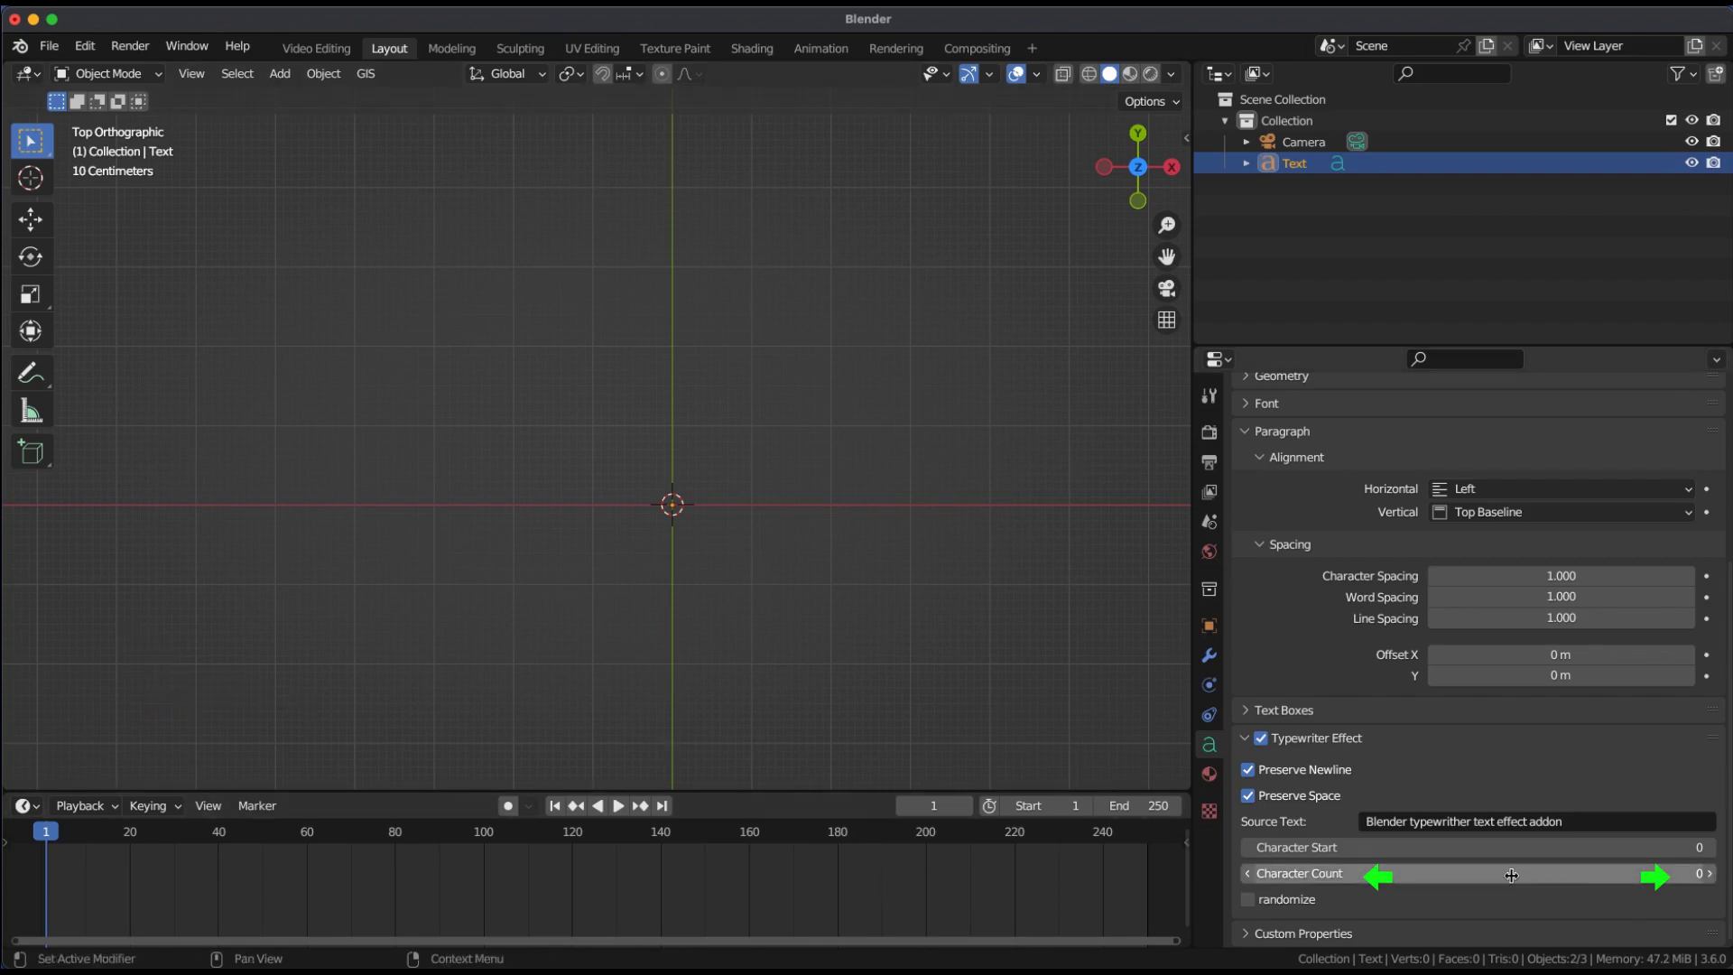
key("i")
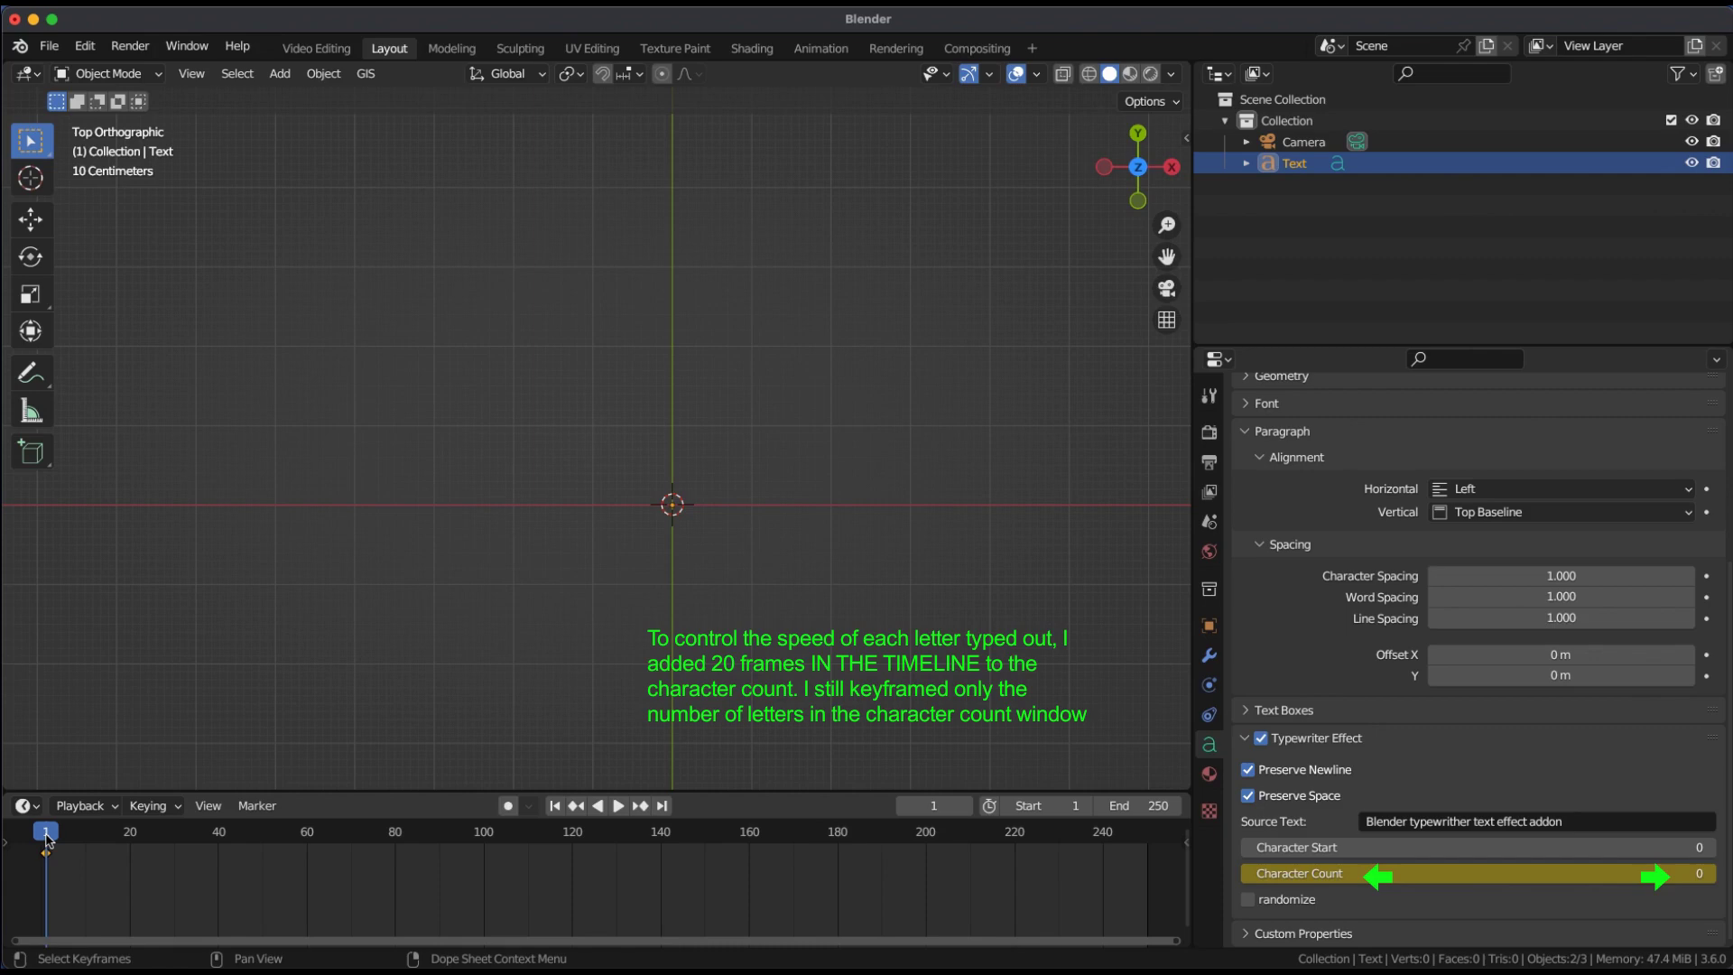
mouse_move(47, 839)
left_mouse_down()
mouse_move(189, 853)
mouse_move(166, 868)
left_mouse_up()
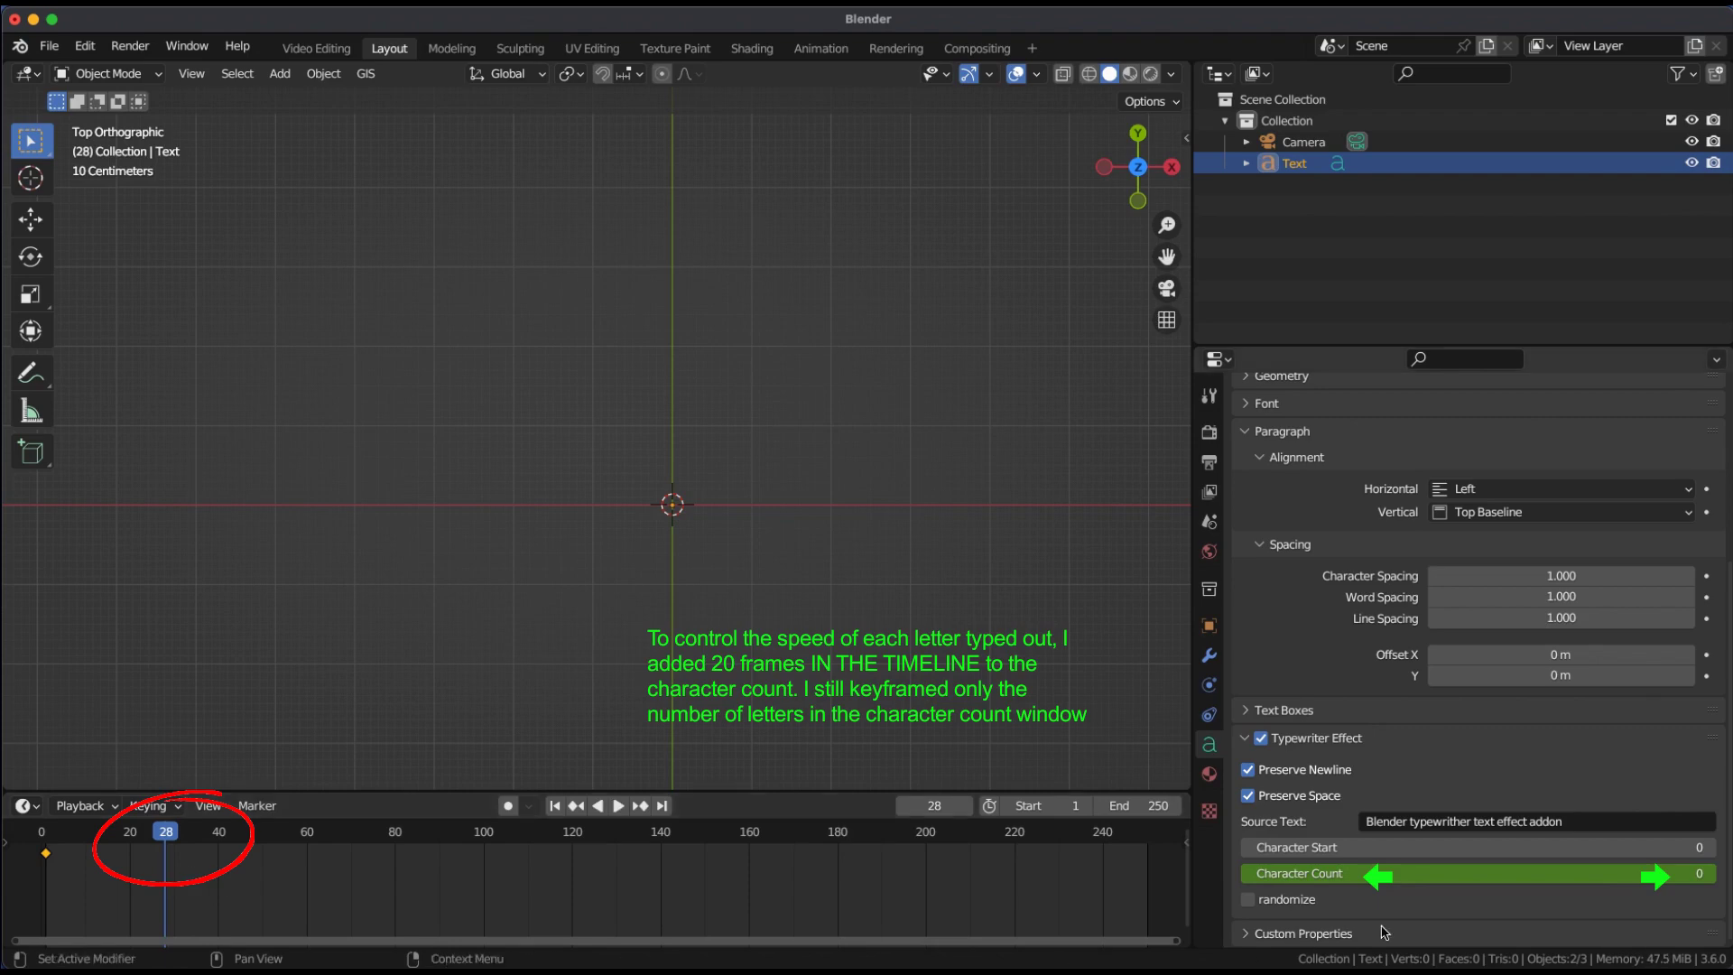
left_click(1555, 872)
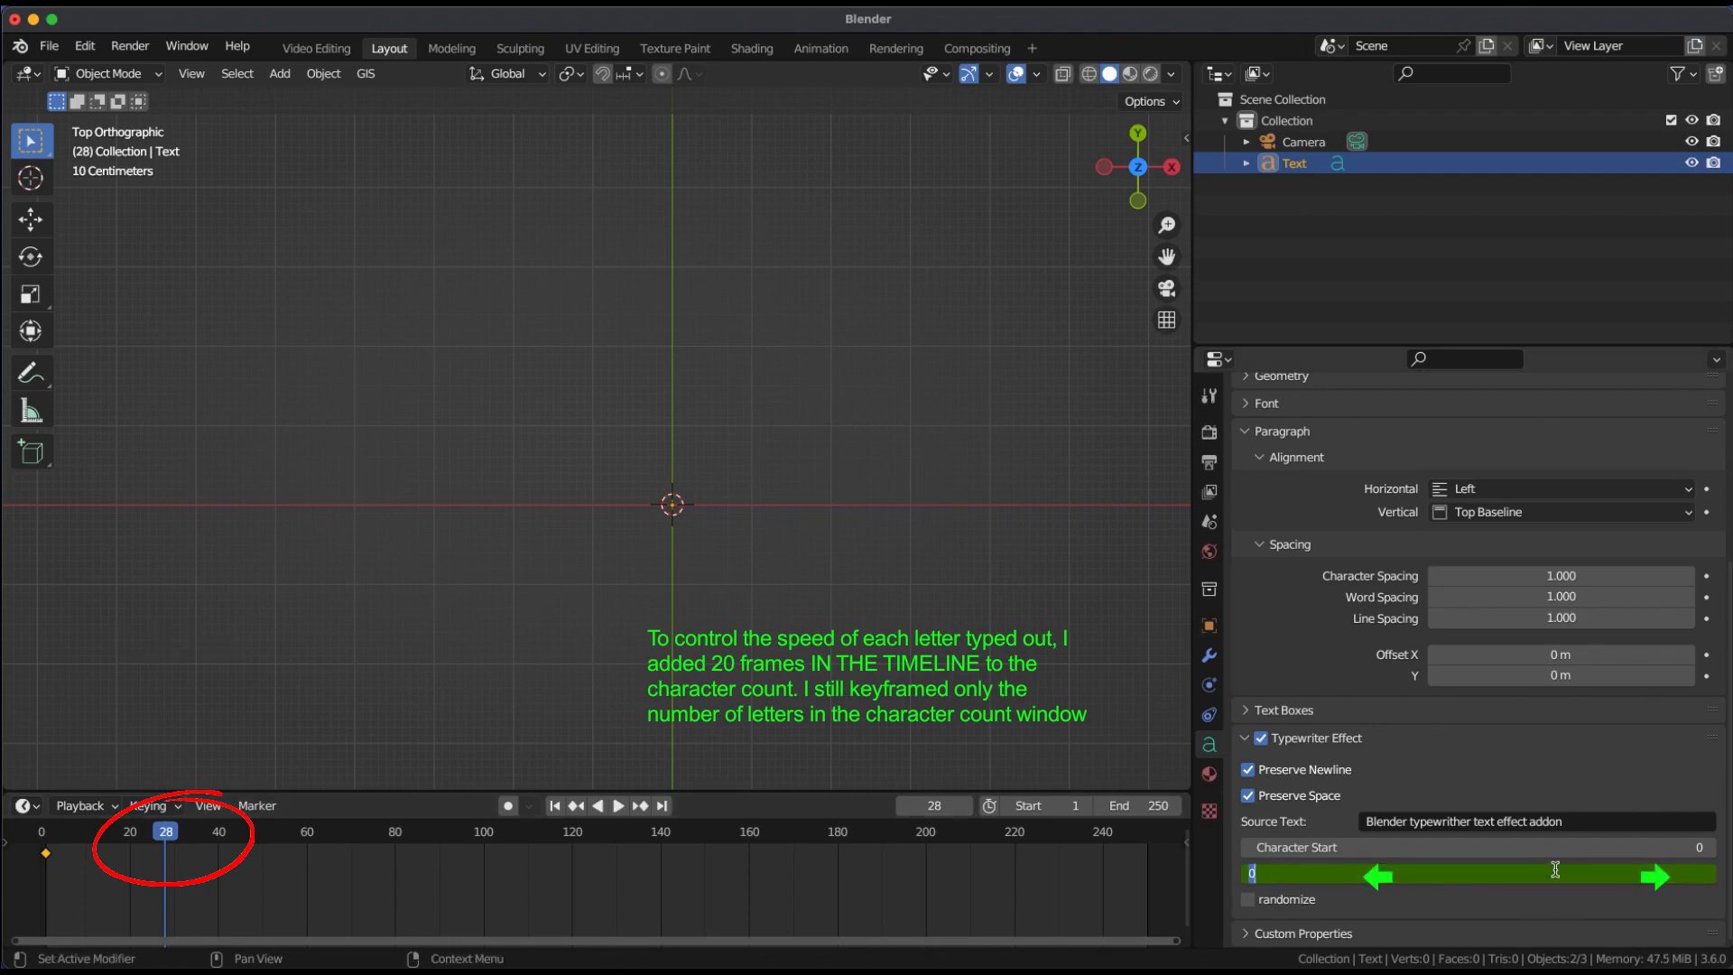
type("8")
key("Return")
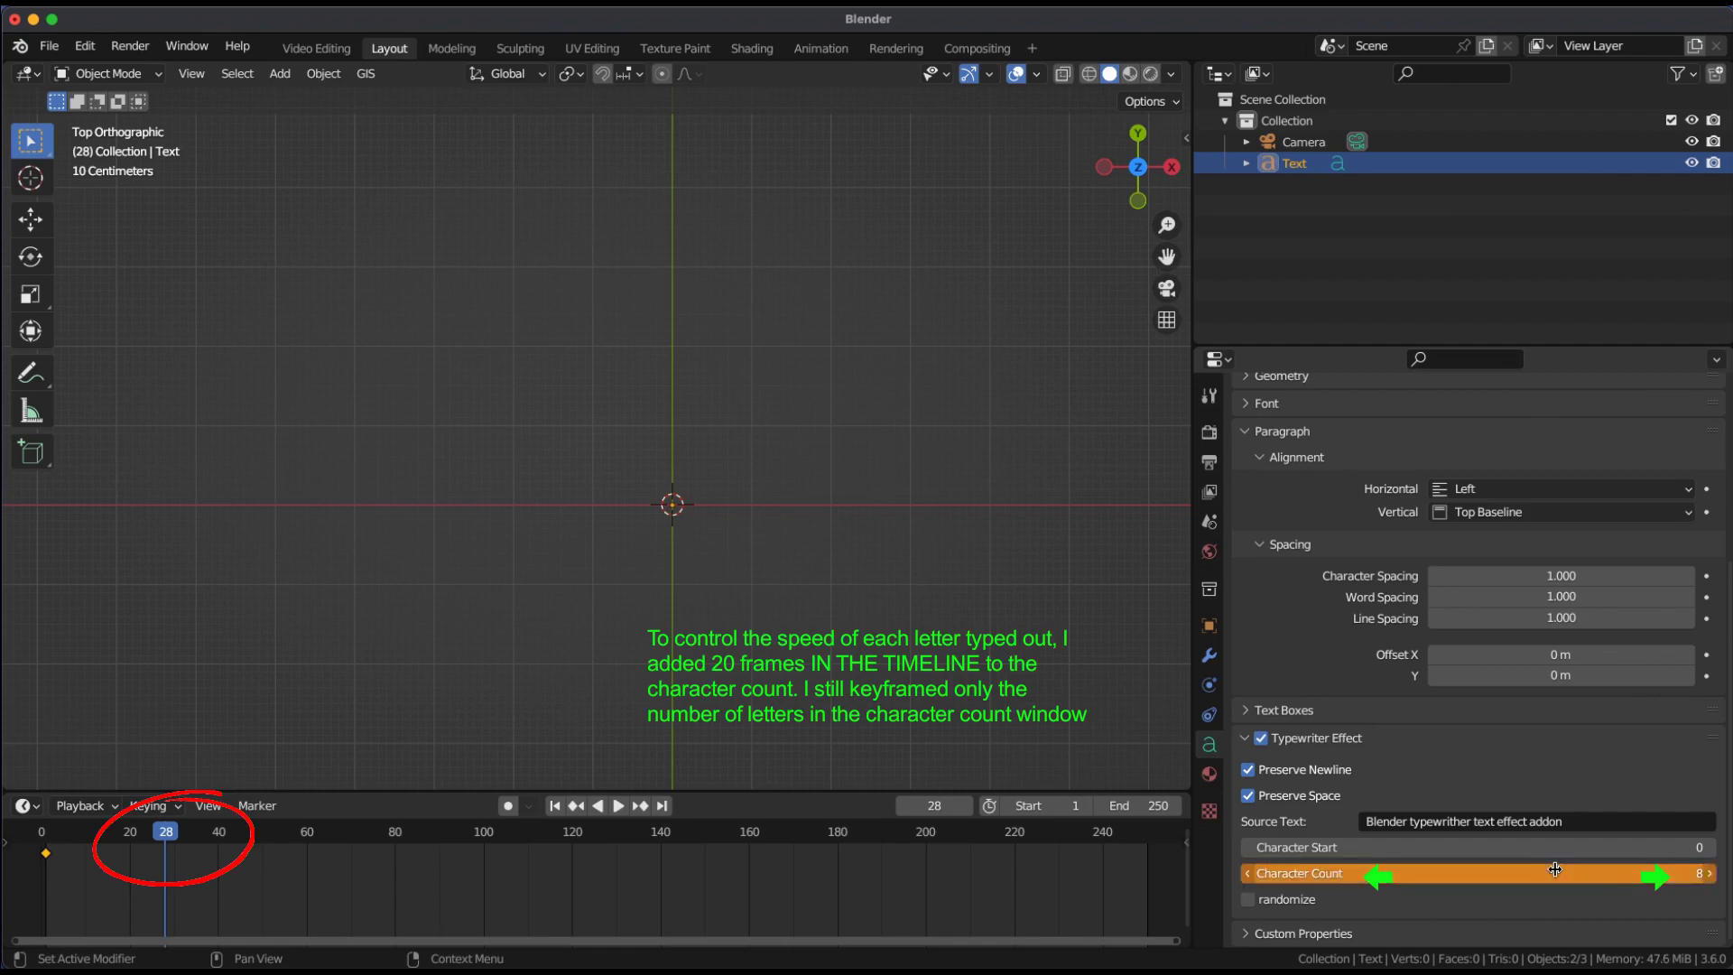
key("i")
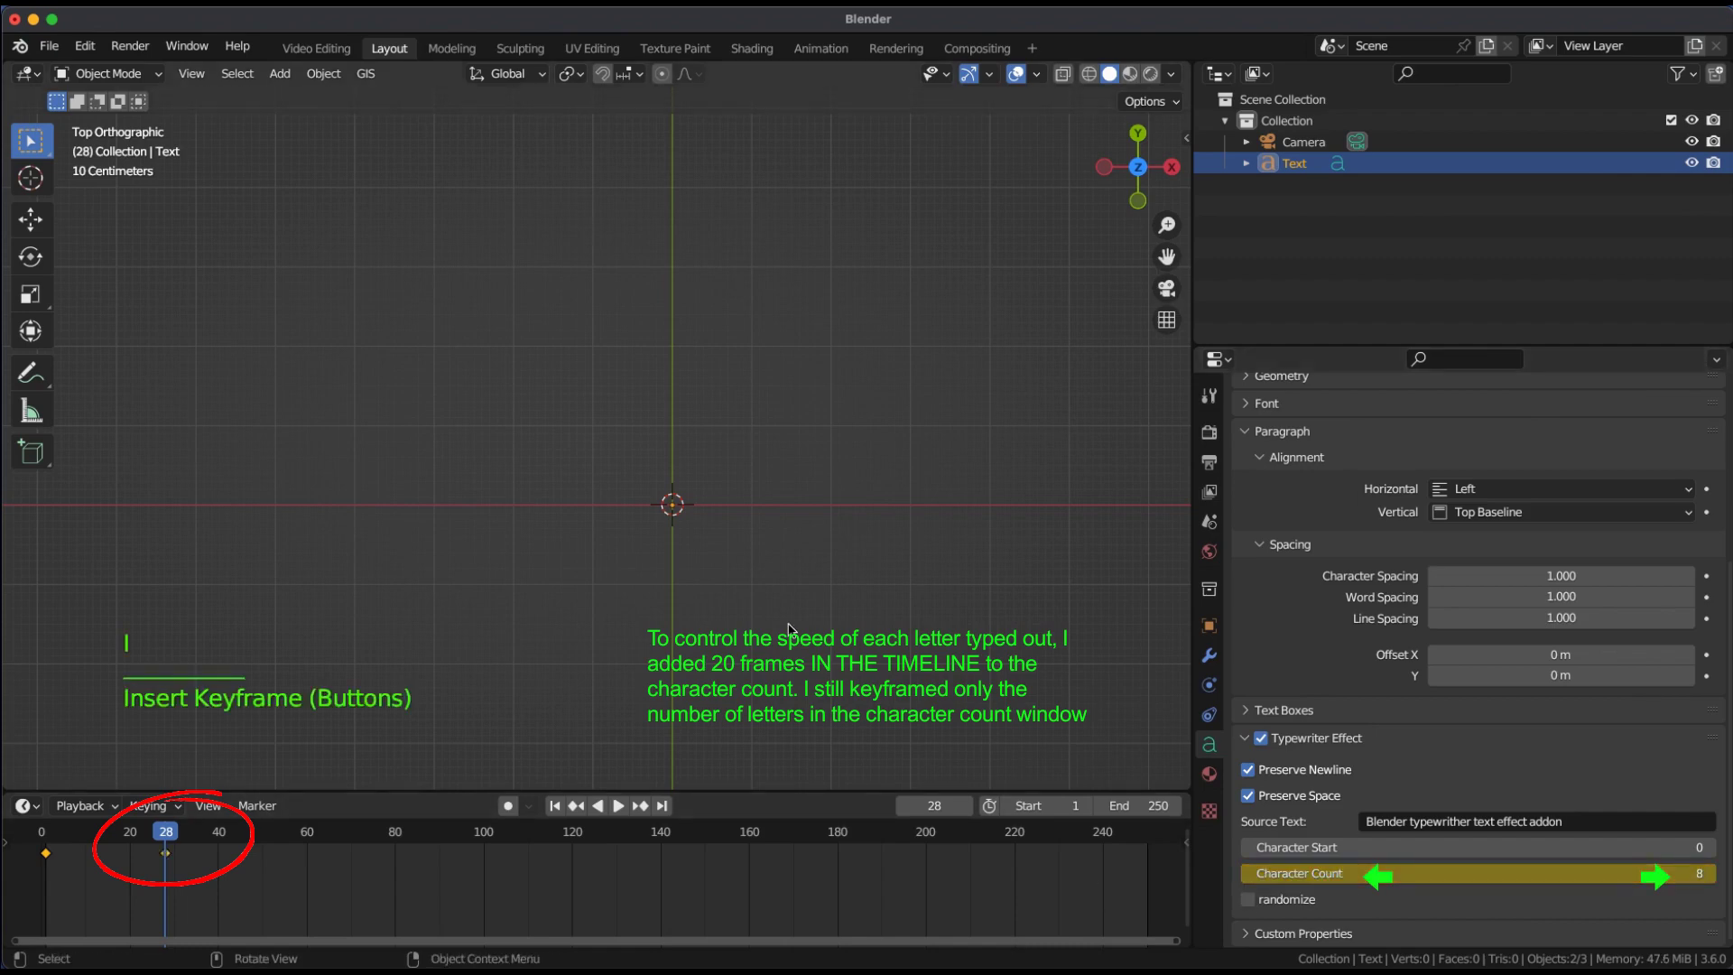
mouse_move(163, 849)
left_mouse_down()
mouse_move(54, 851)
mouse_move(166, 851)
left_mouse_up()
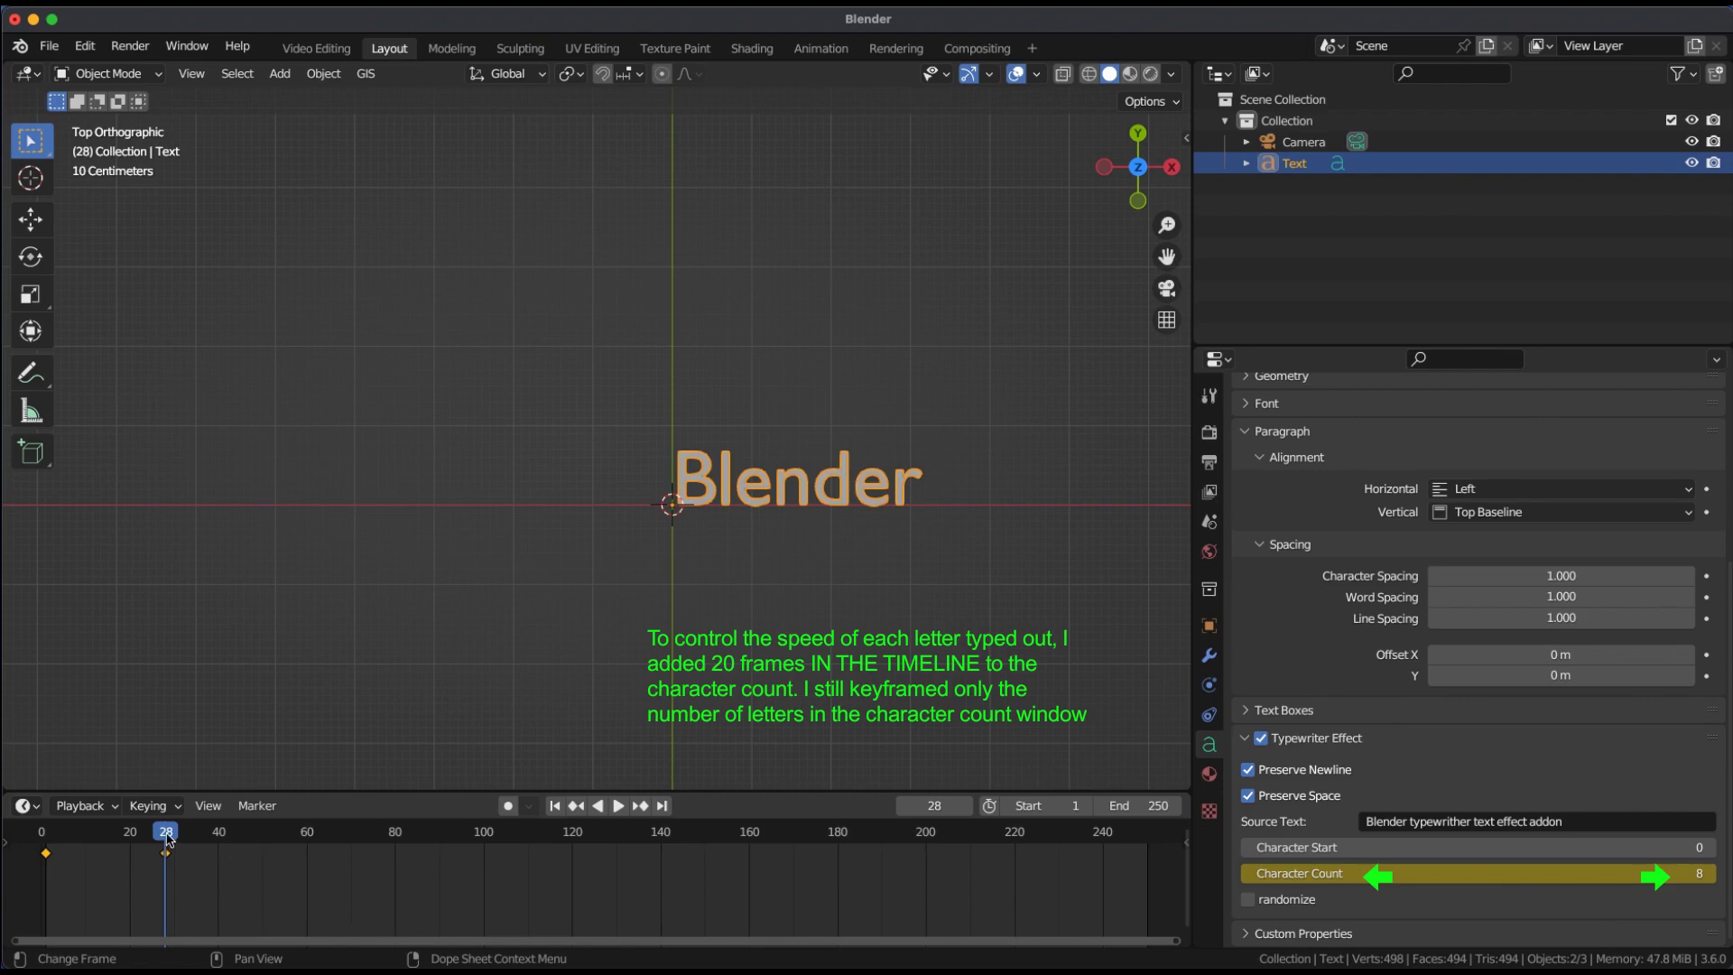
- Keyframe Character Count at 19 on frame 60 so 'Blender typewriter' types out
left_click_drag(166, 838, 301, 847)
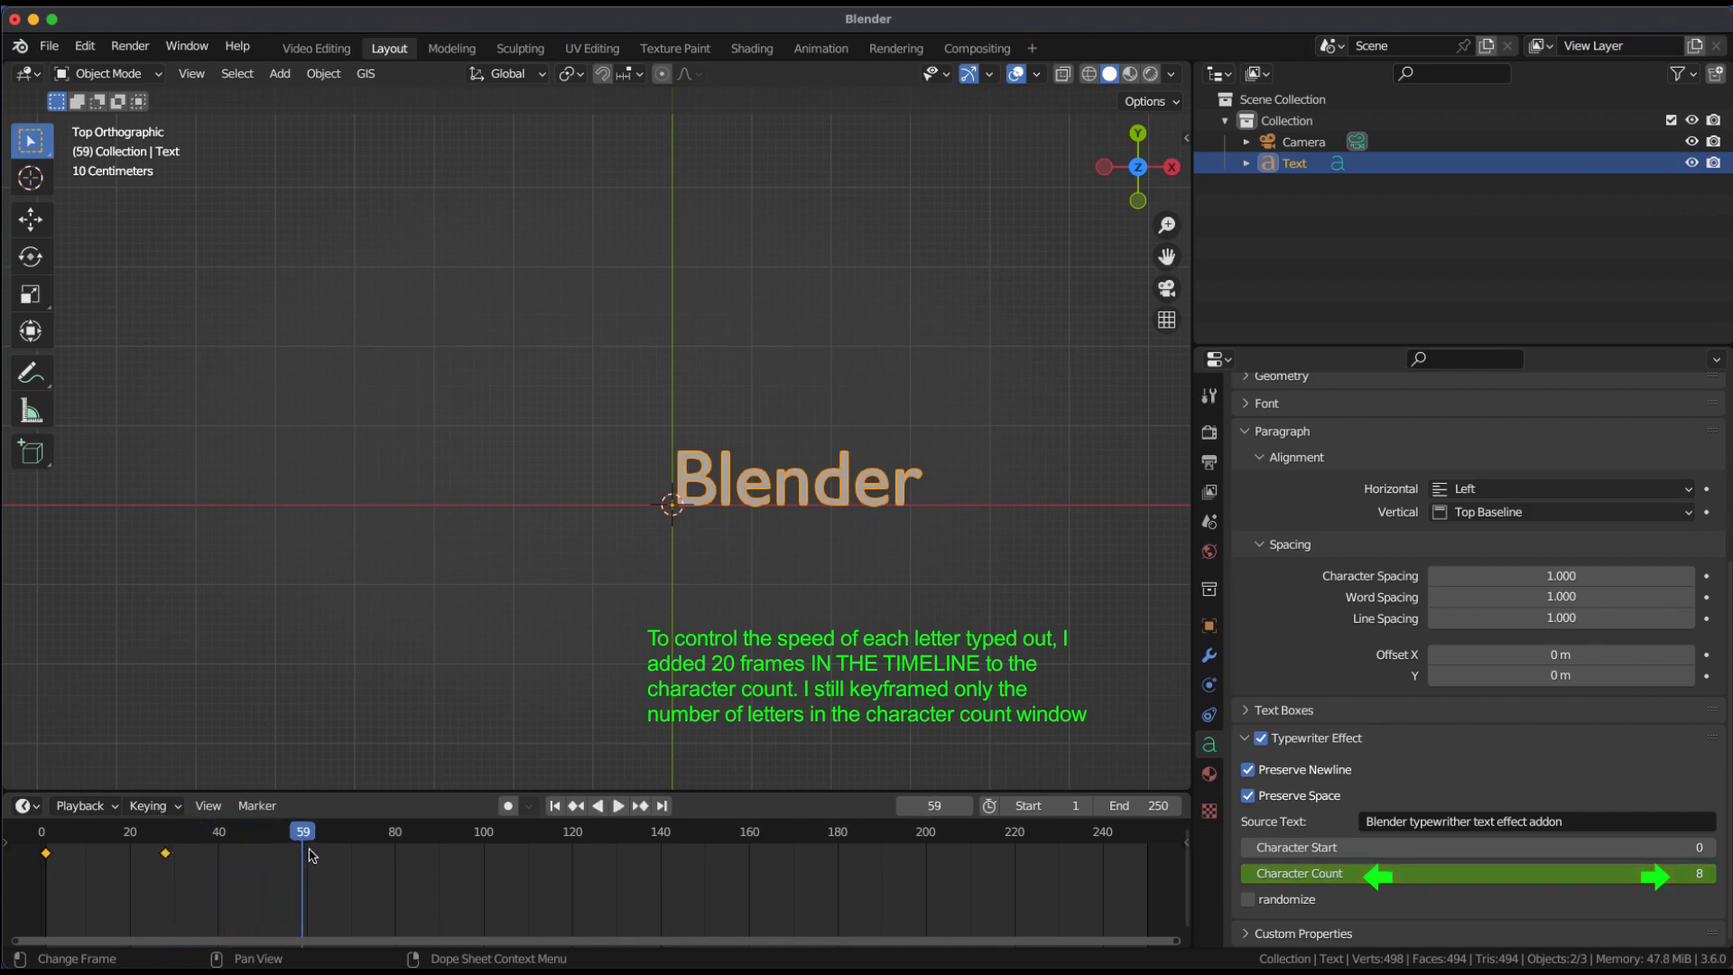
left_click(1608, 876)
type("1")
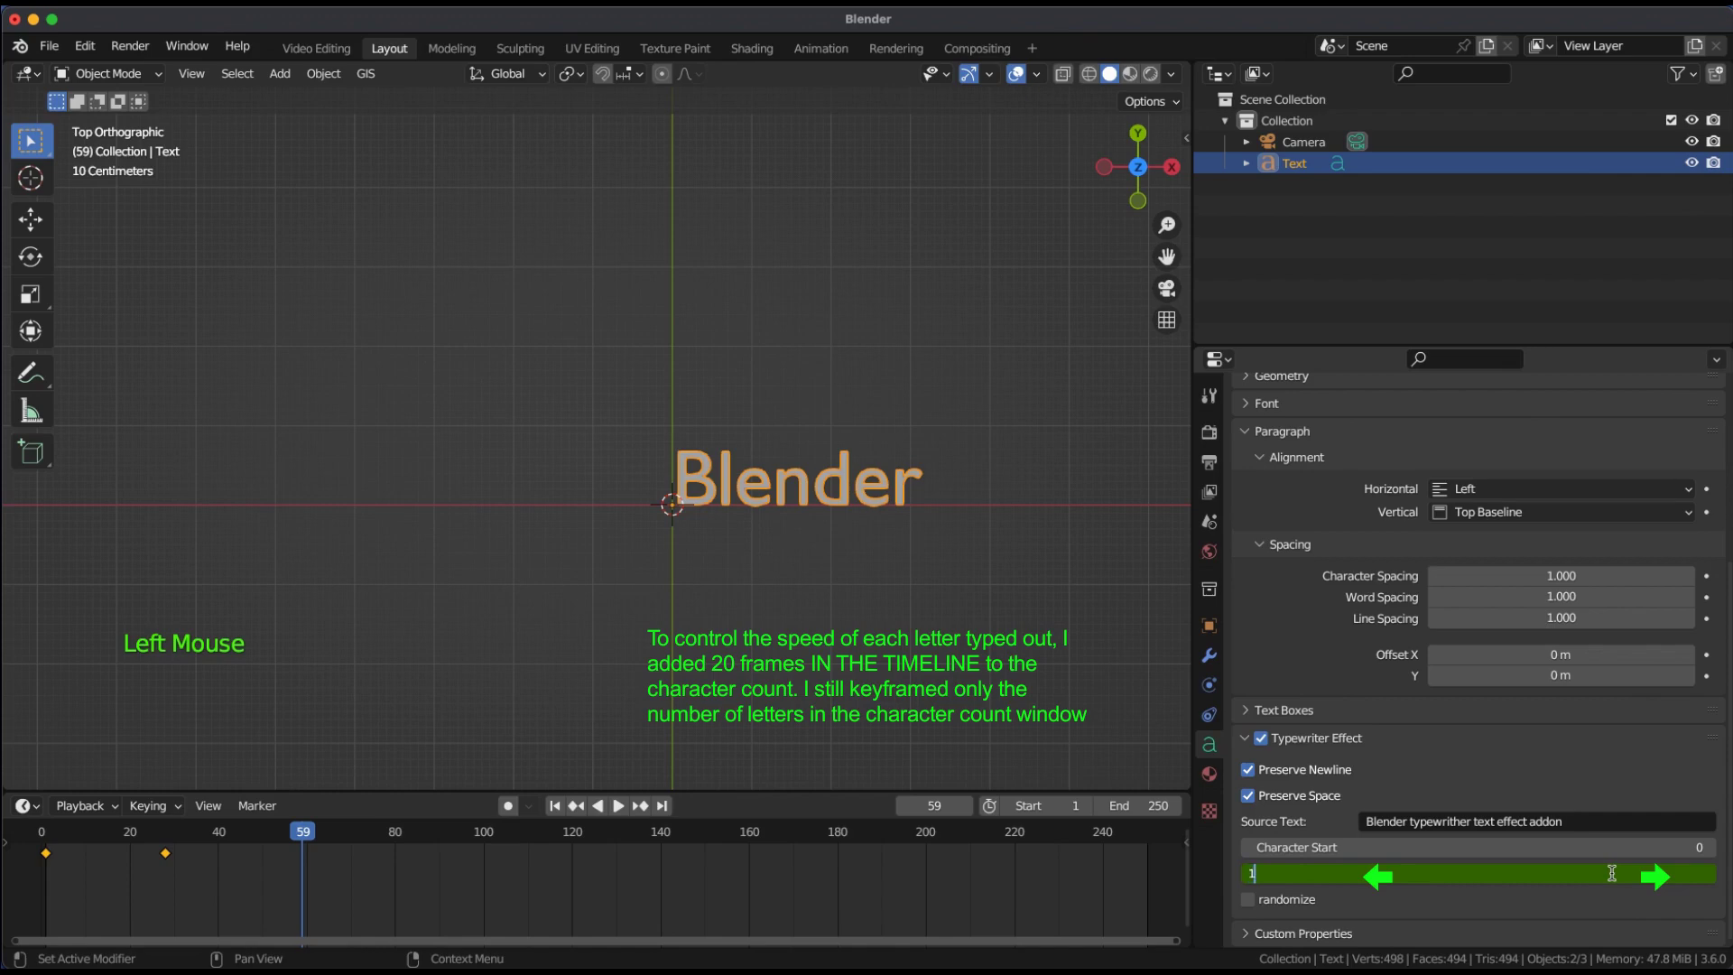
type("9")
key("Return")
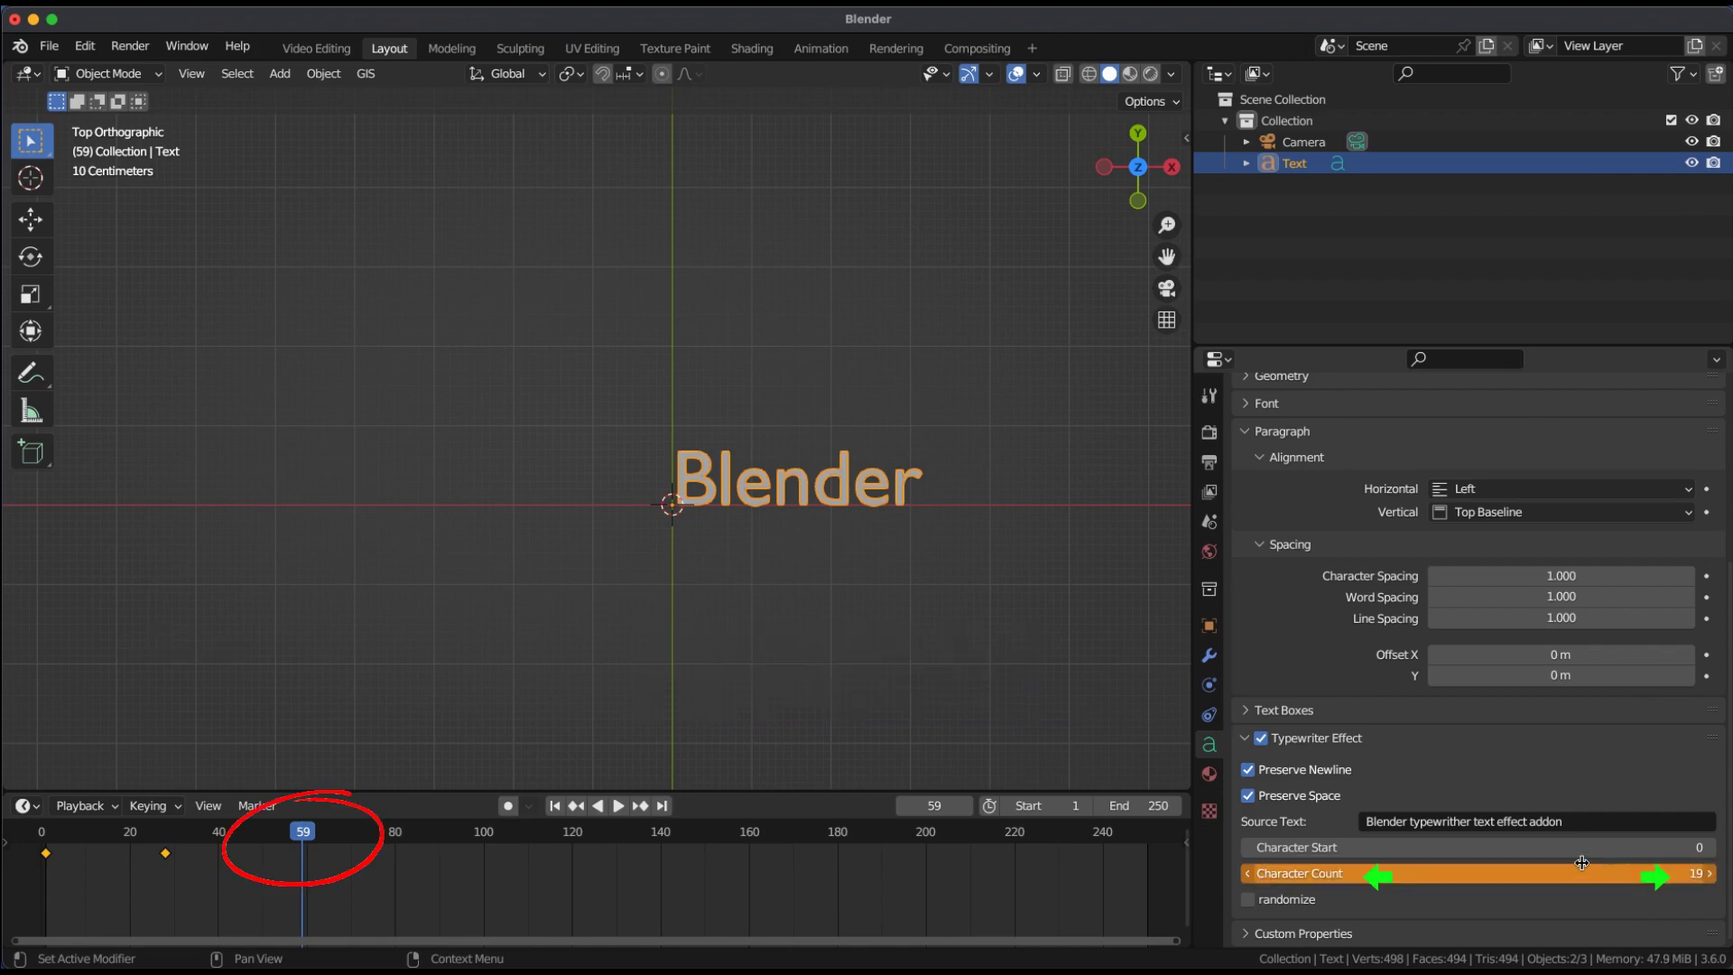
key("i")
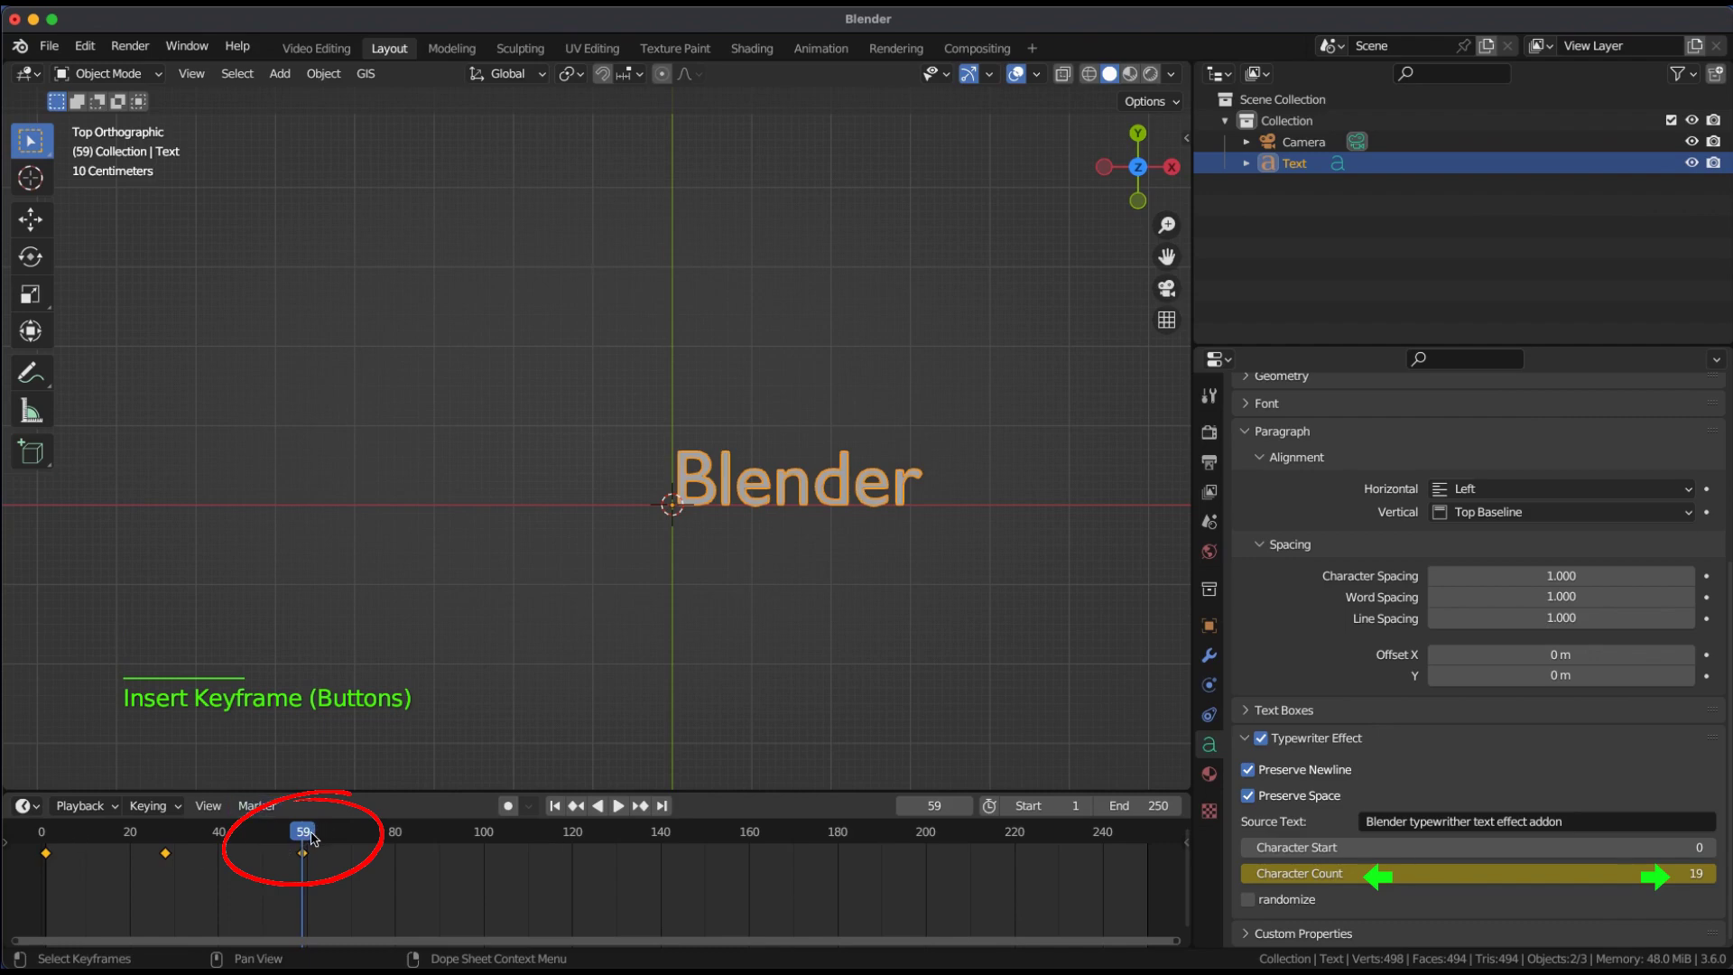
- Scrub back to preview the typing, then begin editing the misspelled Source Text
left_click_drag(323, 832, 135, 839)
scroll(463, 630, "down", 1)
middle_click_drag(472, 623, 102, 576, "shift")
left_click_drag(131, 848, 308, 858)
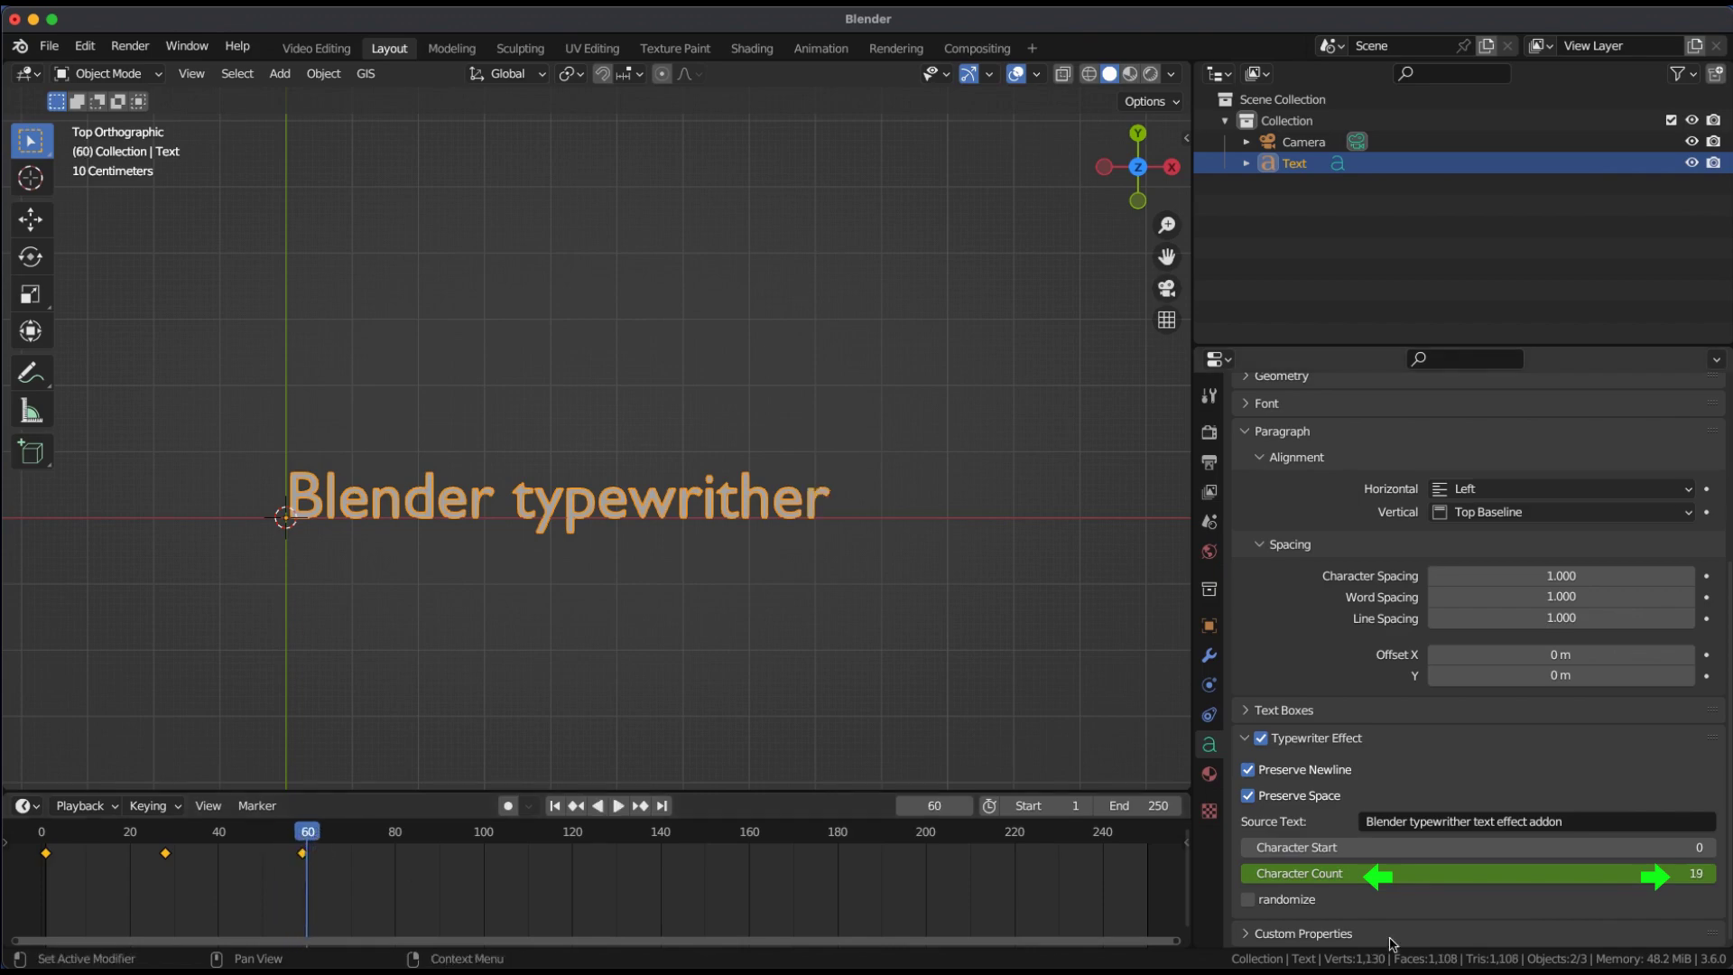
left_click(1455, 830)
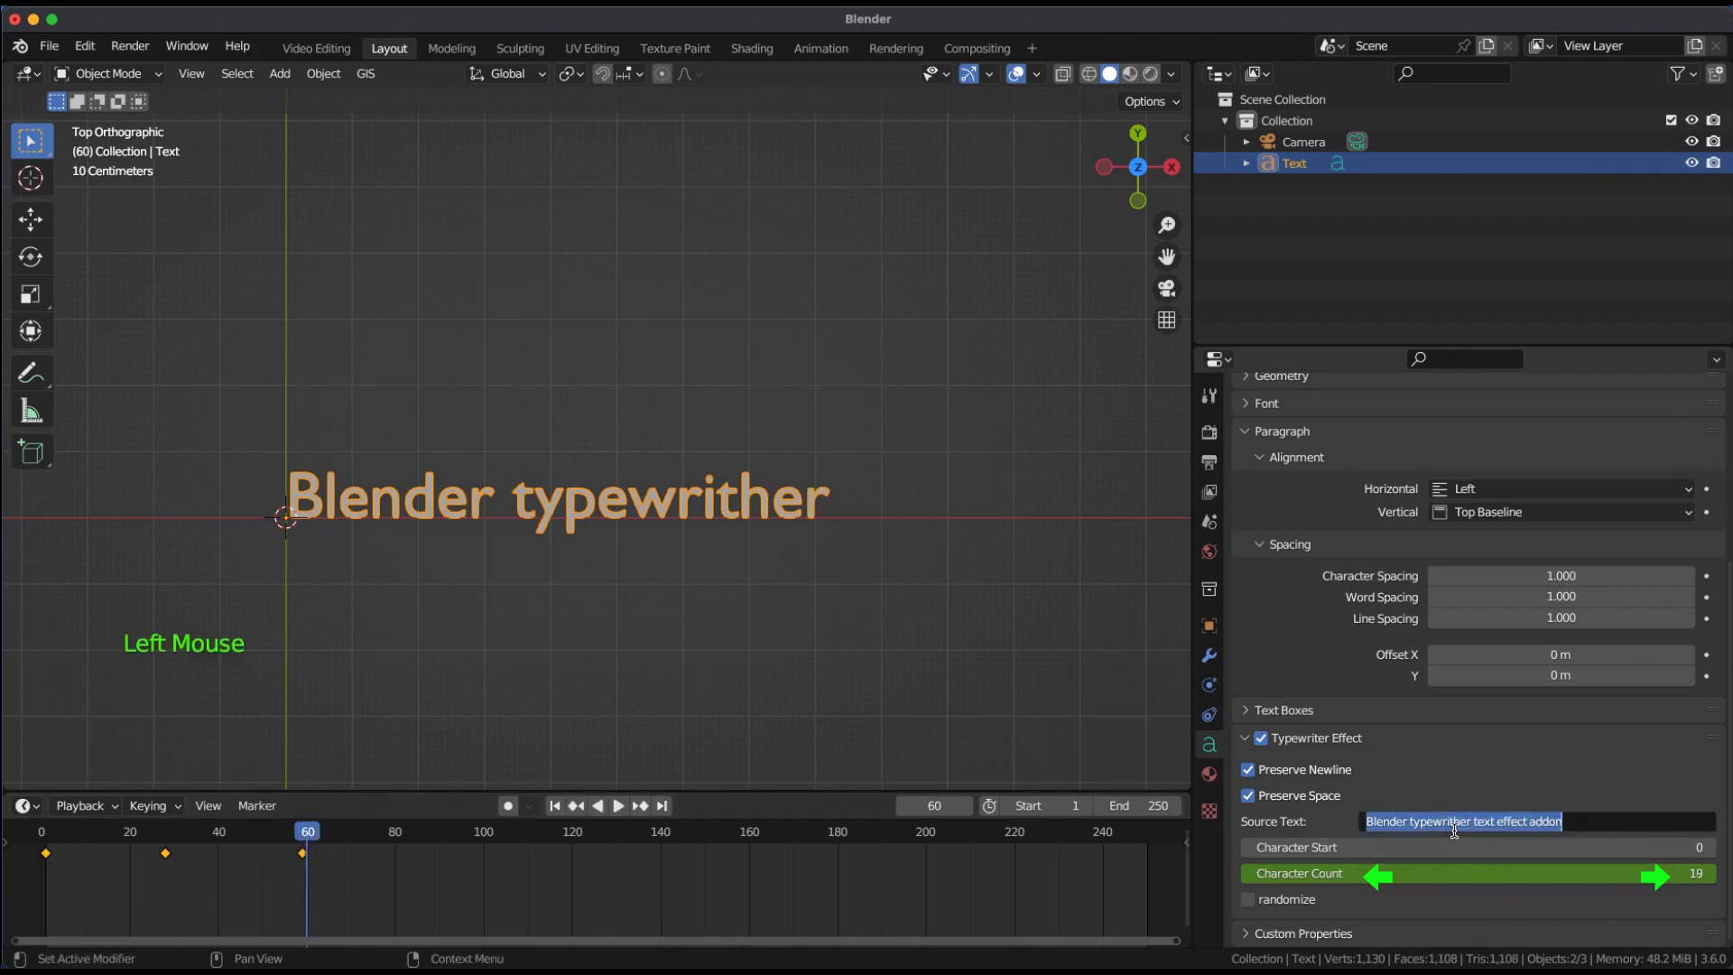
left_click(1457, 821)
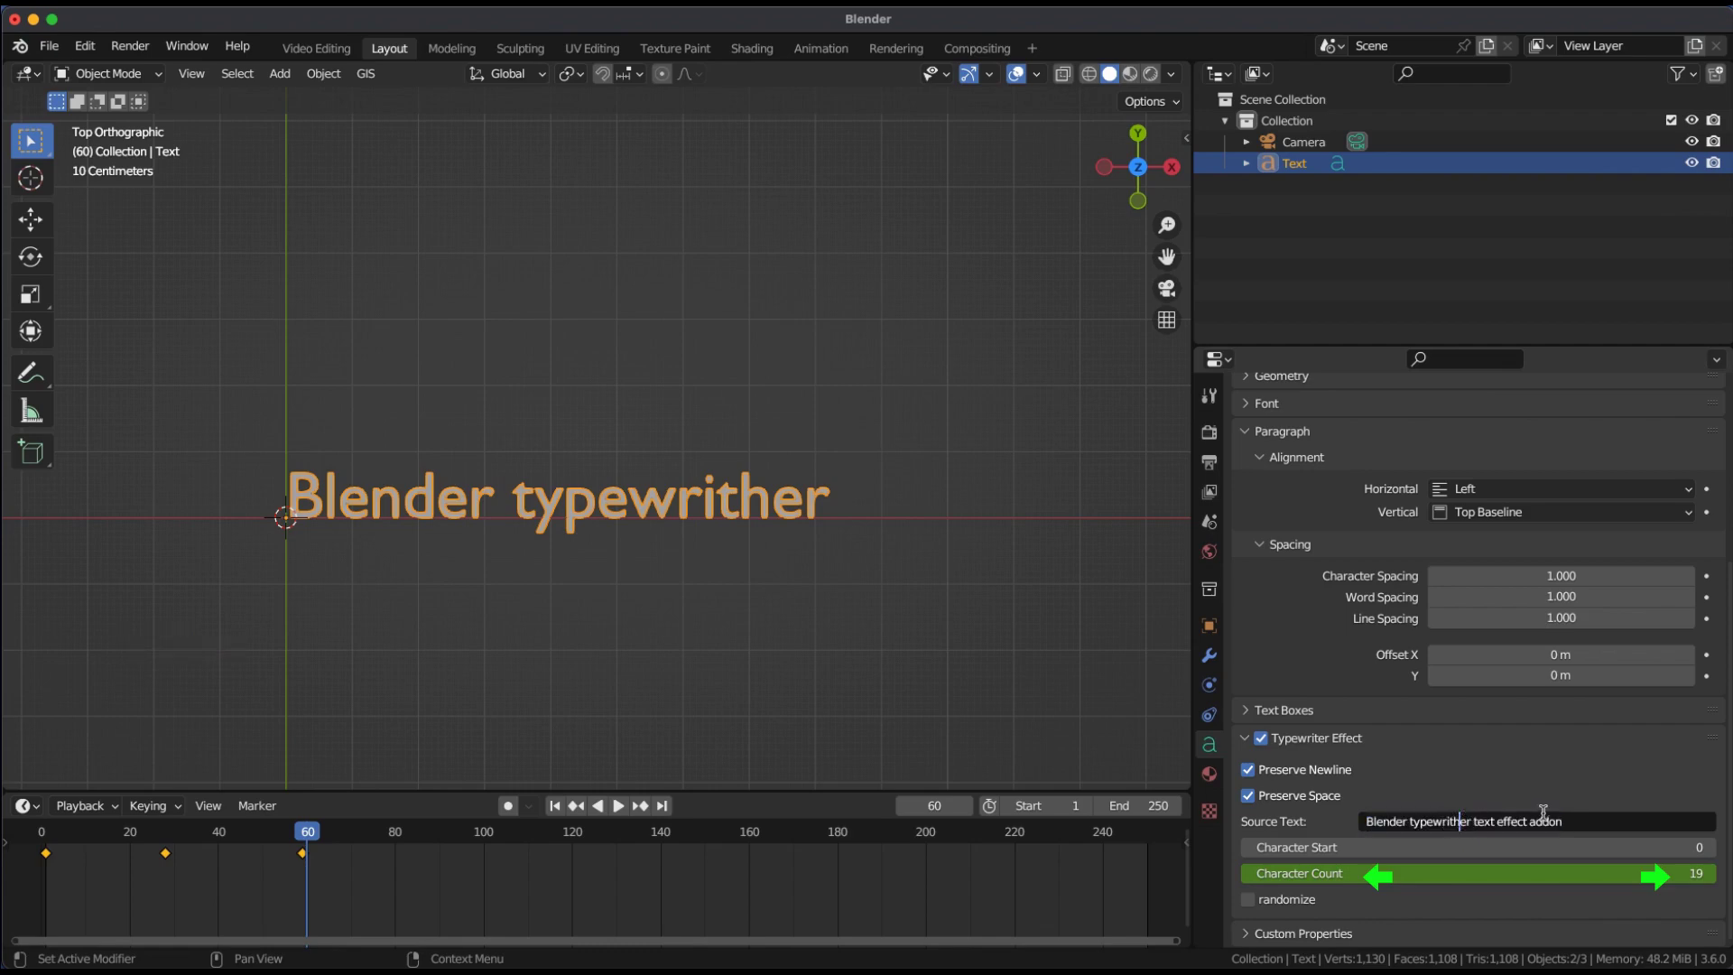
- Remove the stray h from 'typewrither' and keyframe a higher Character Count at frame 84
key("BackSpace")
left_click_drag(307, 832, 412, 851)
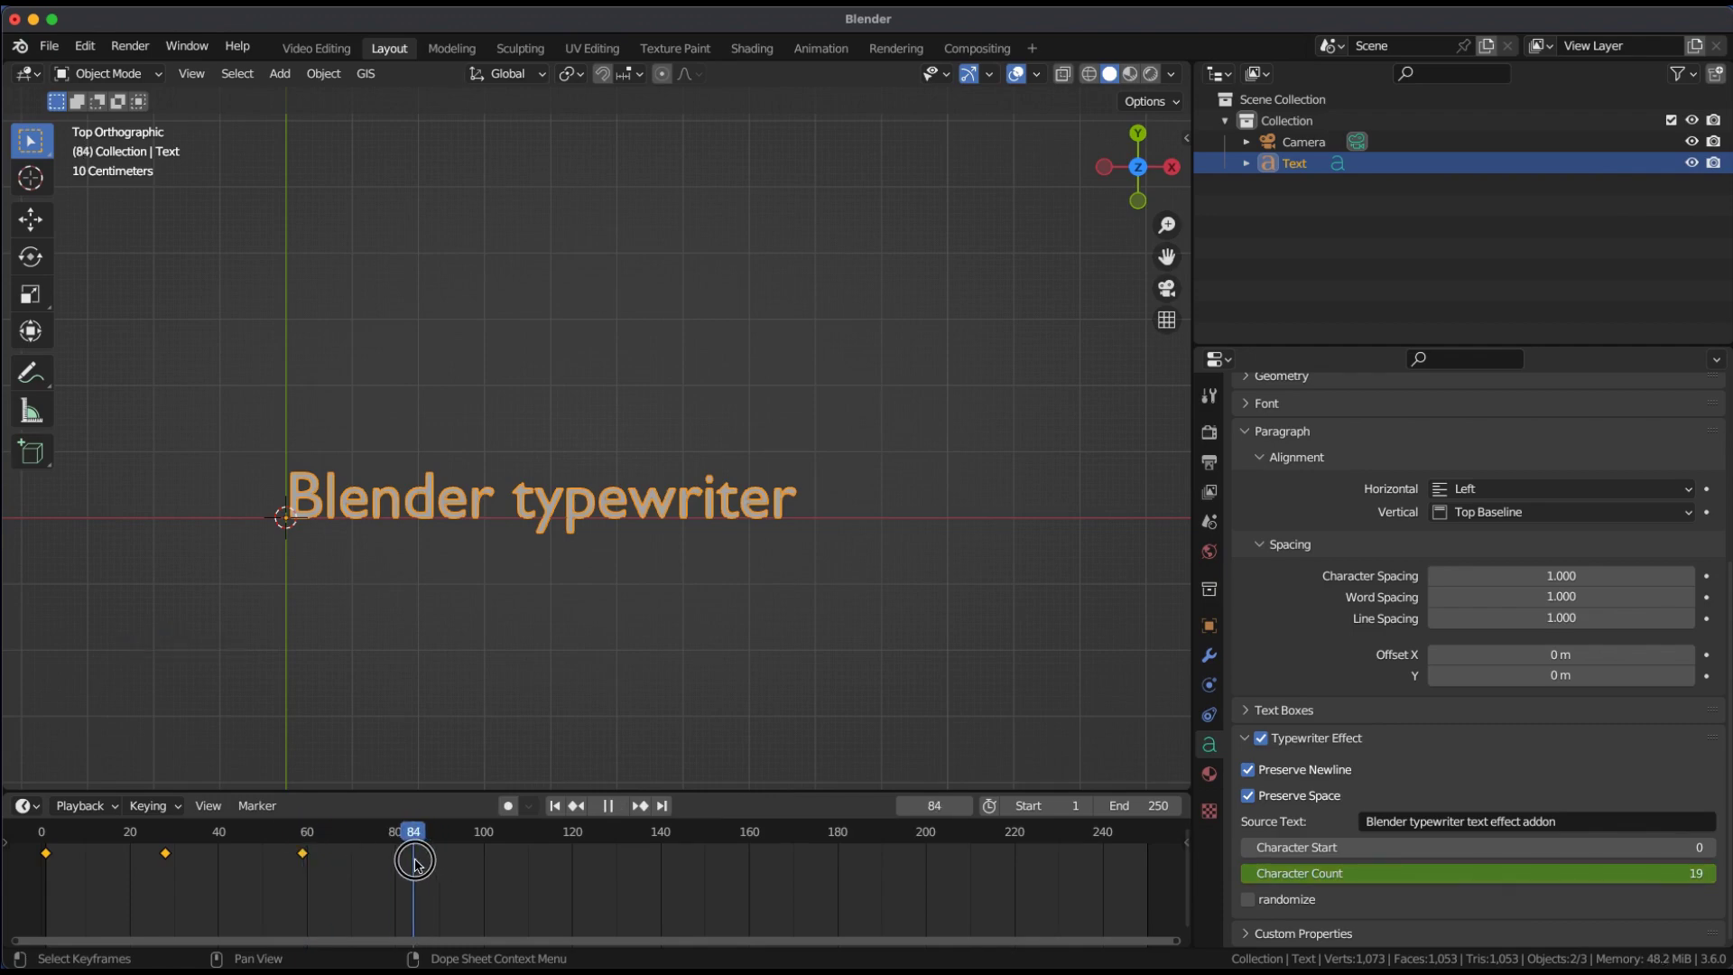
left_click_drag(1535, 872, 1546, 862)
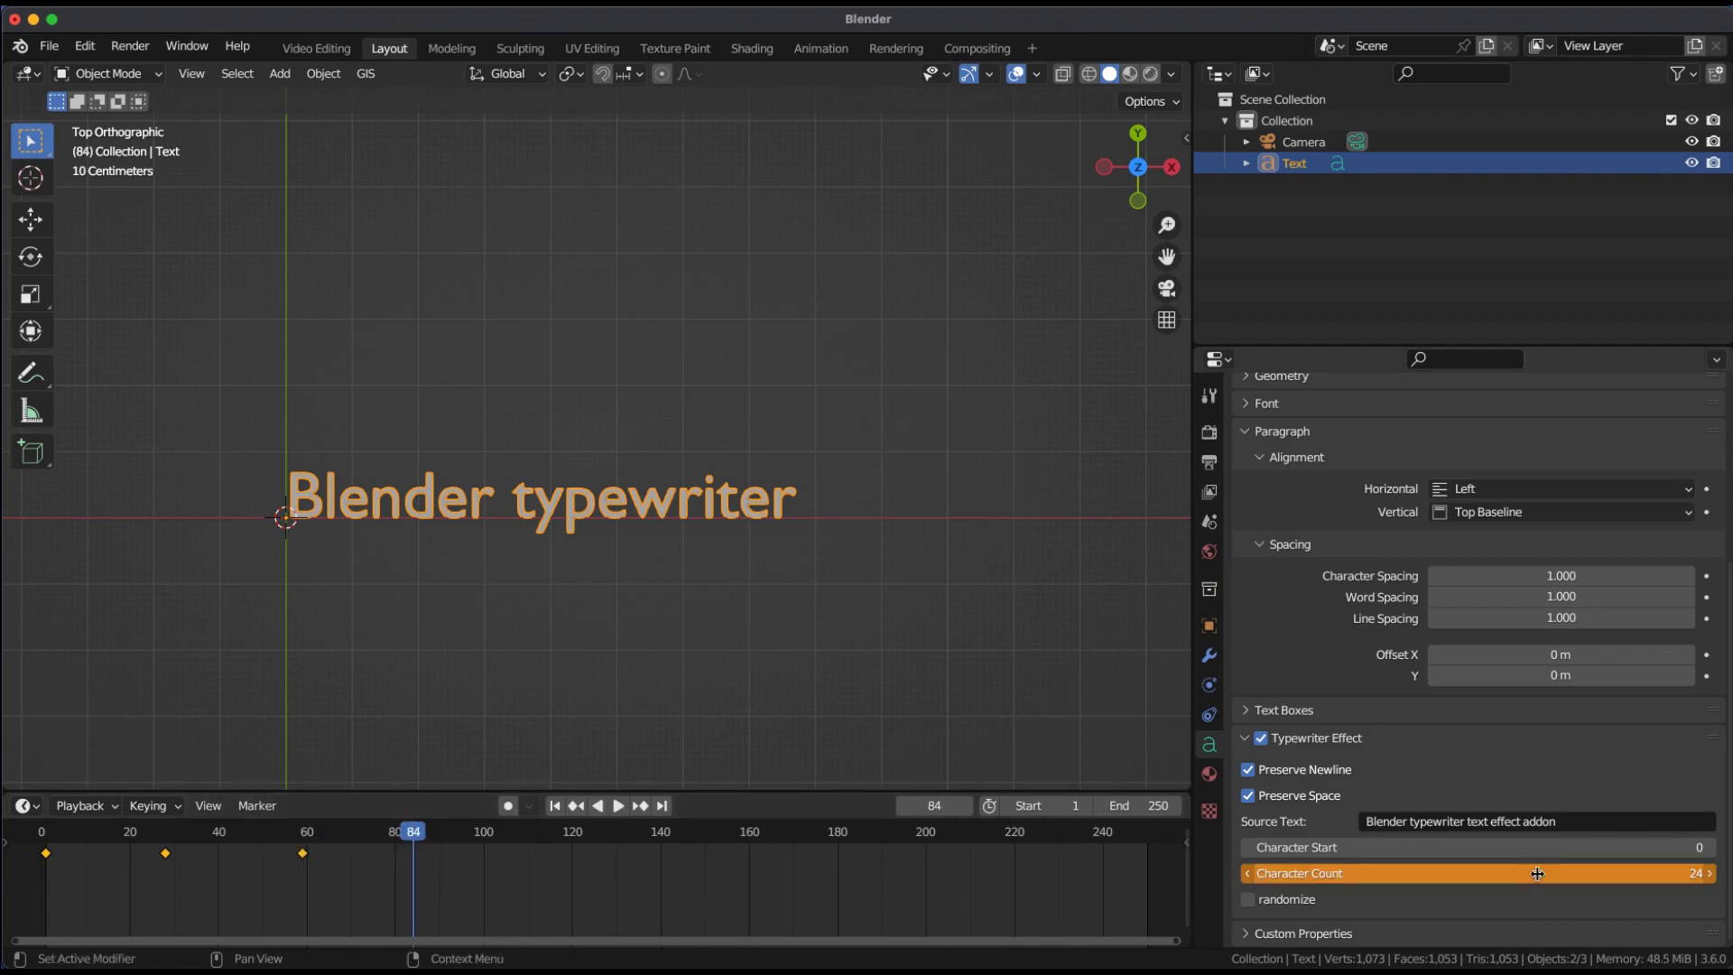
left_click(416, 868)
- Keyframe rising Character Counts at frames 111 and 137, reaching 34 at frame 137
left_click_drag(415, 855, 531, 855)
left_click_drag(1489, 881, 1516, 881)
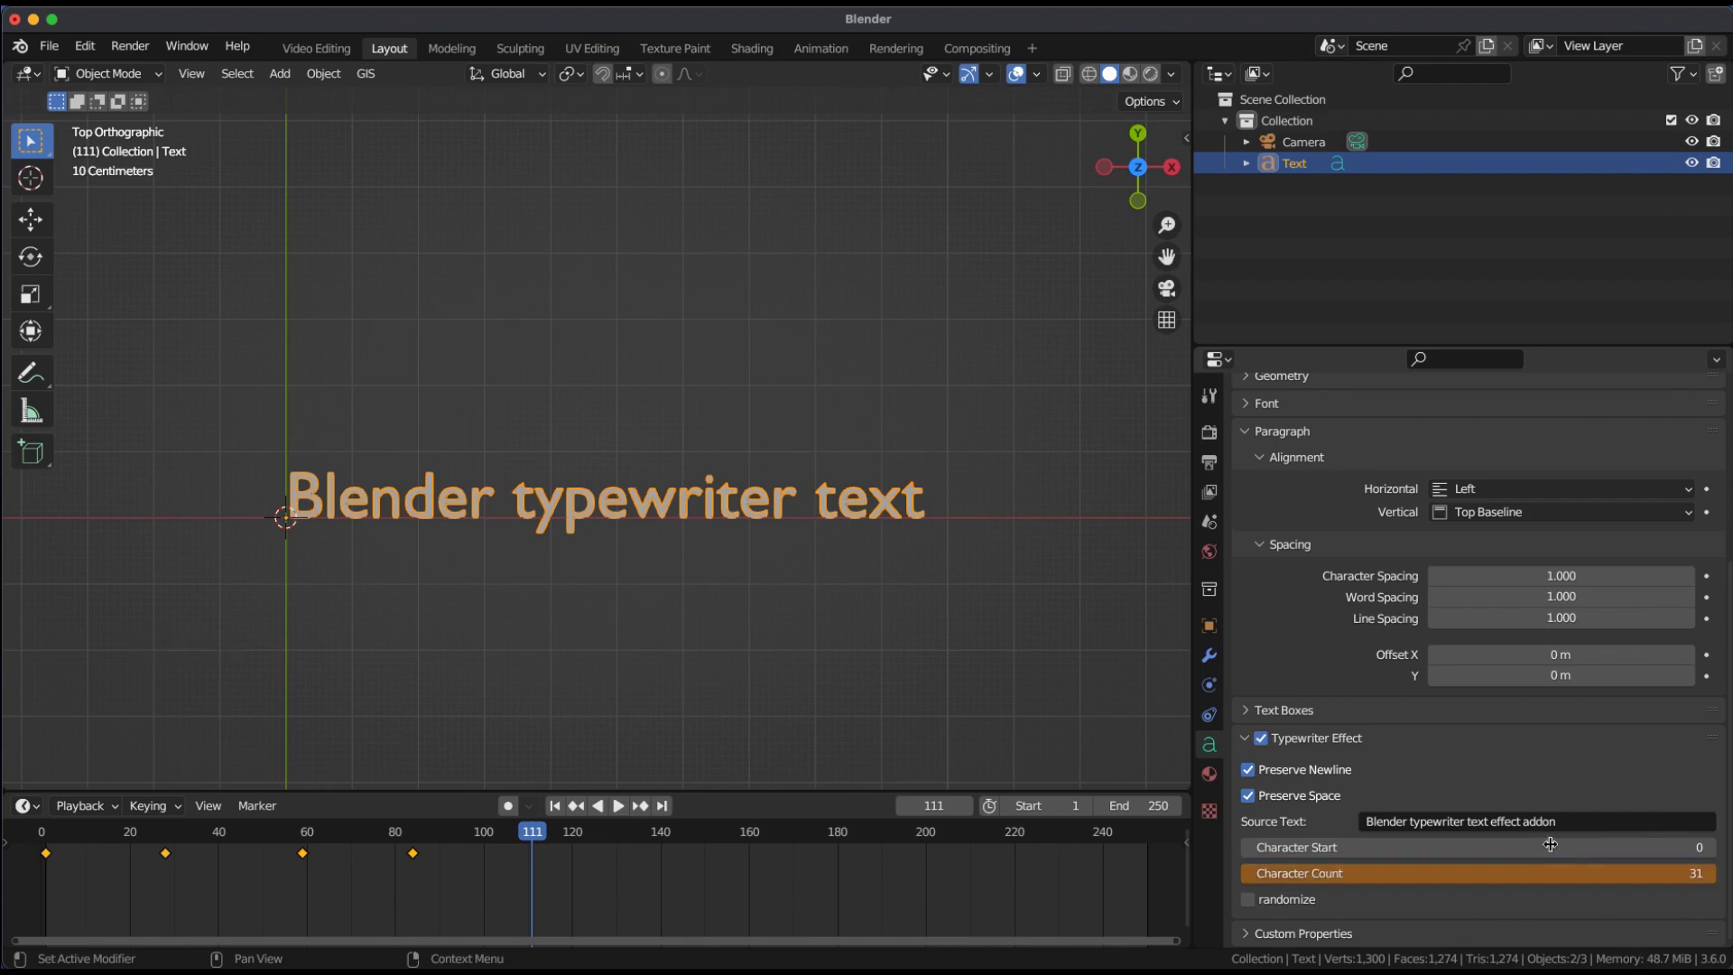
key("i")
left_click_drag(531, 868, 647, 870)
left_click_drag(1624, 882, 1647, 877)
key("i")
- Play the animation to preview the full line typing out
key("space")
left_click(165, 857)
left_click_drag(200, 859, 592, 887)
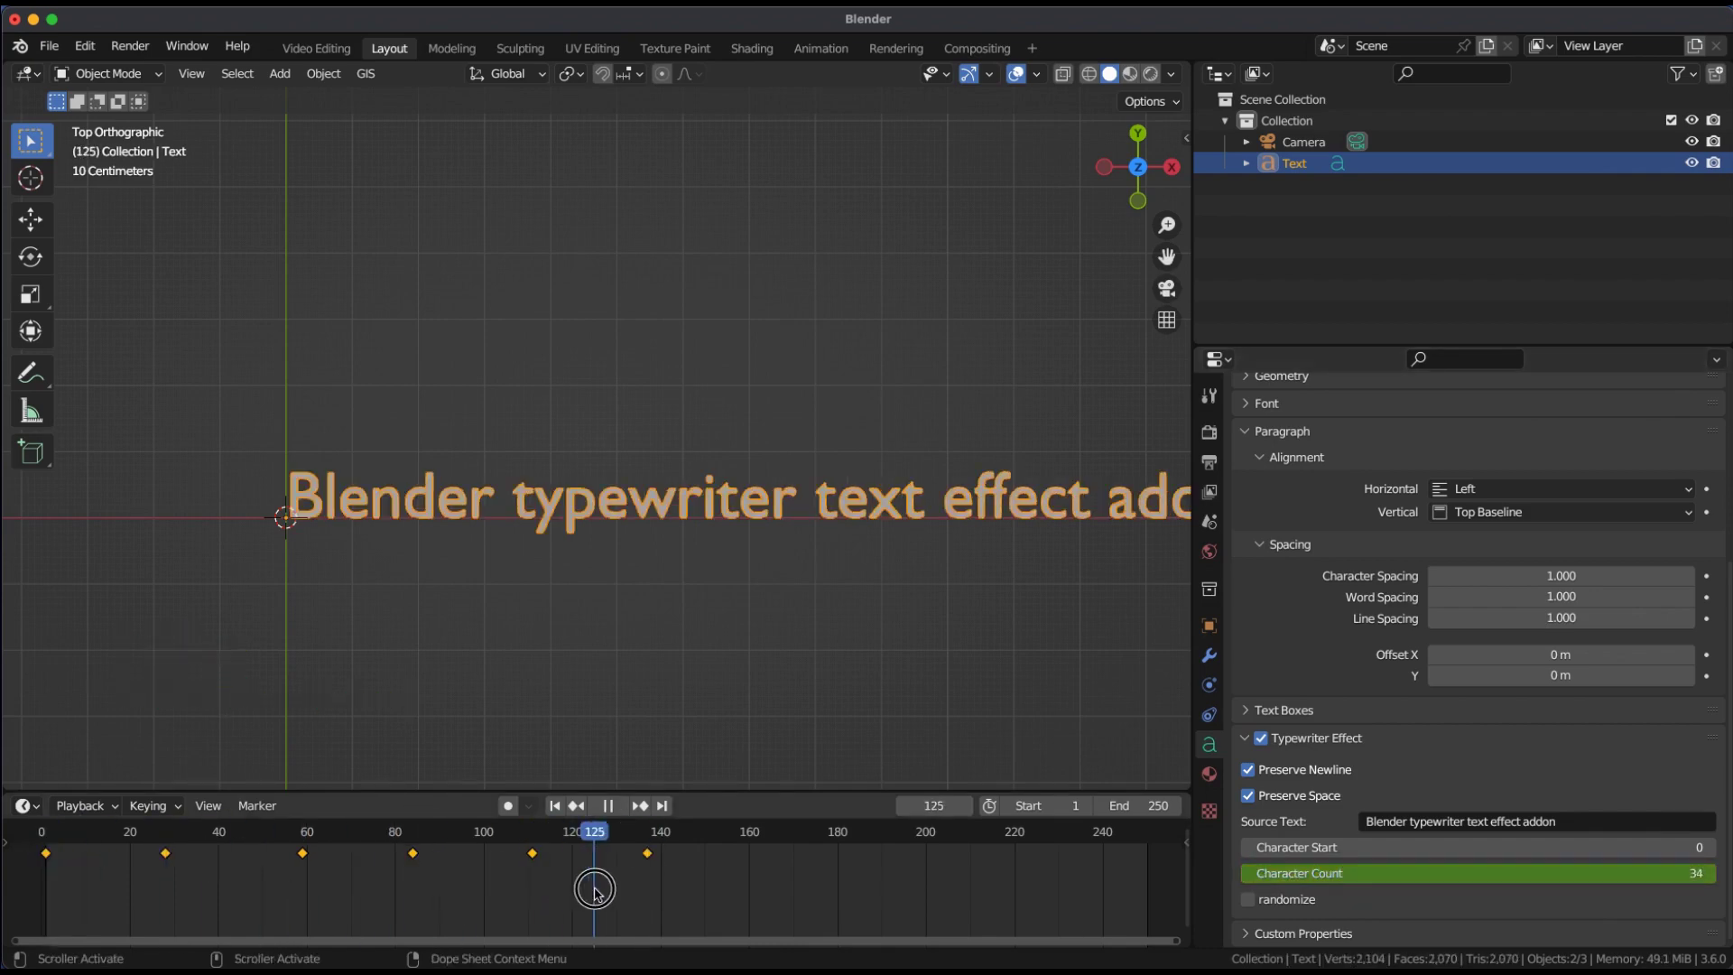
middle_click_drag(631, 595, 612, 565, "shift")
left_click(650, 842)
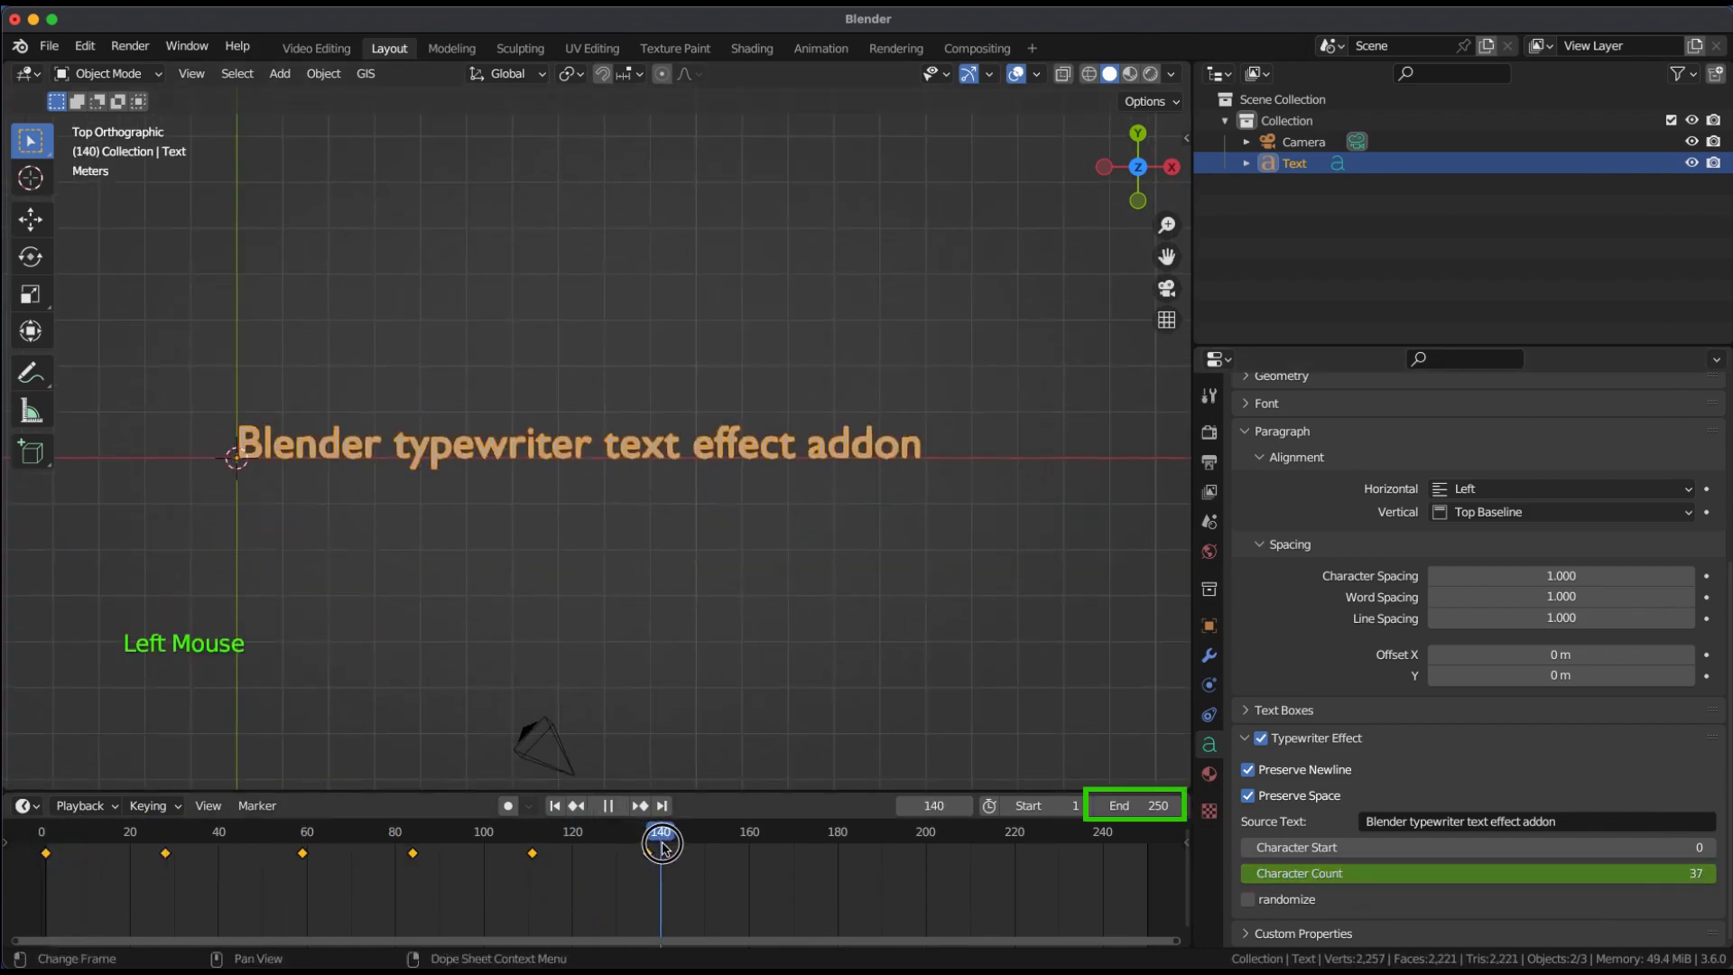
key("space")
- Set the animation End frame to 140
left_click(1154, 806)
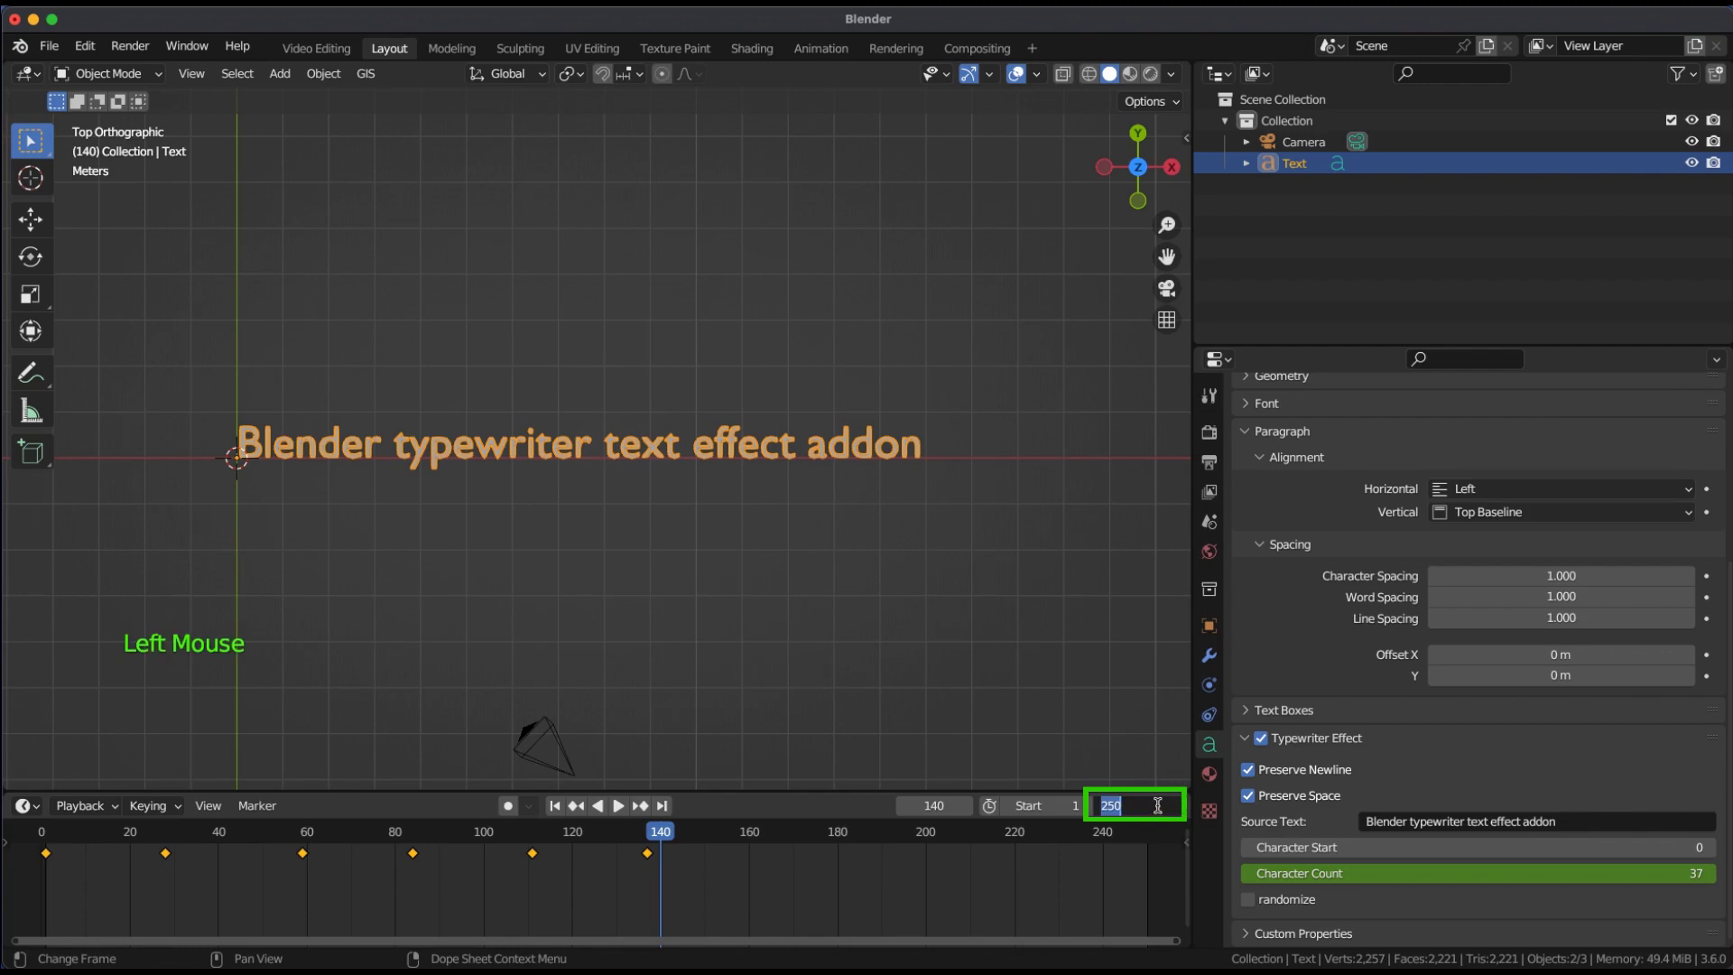
type("140")
key("Return")
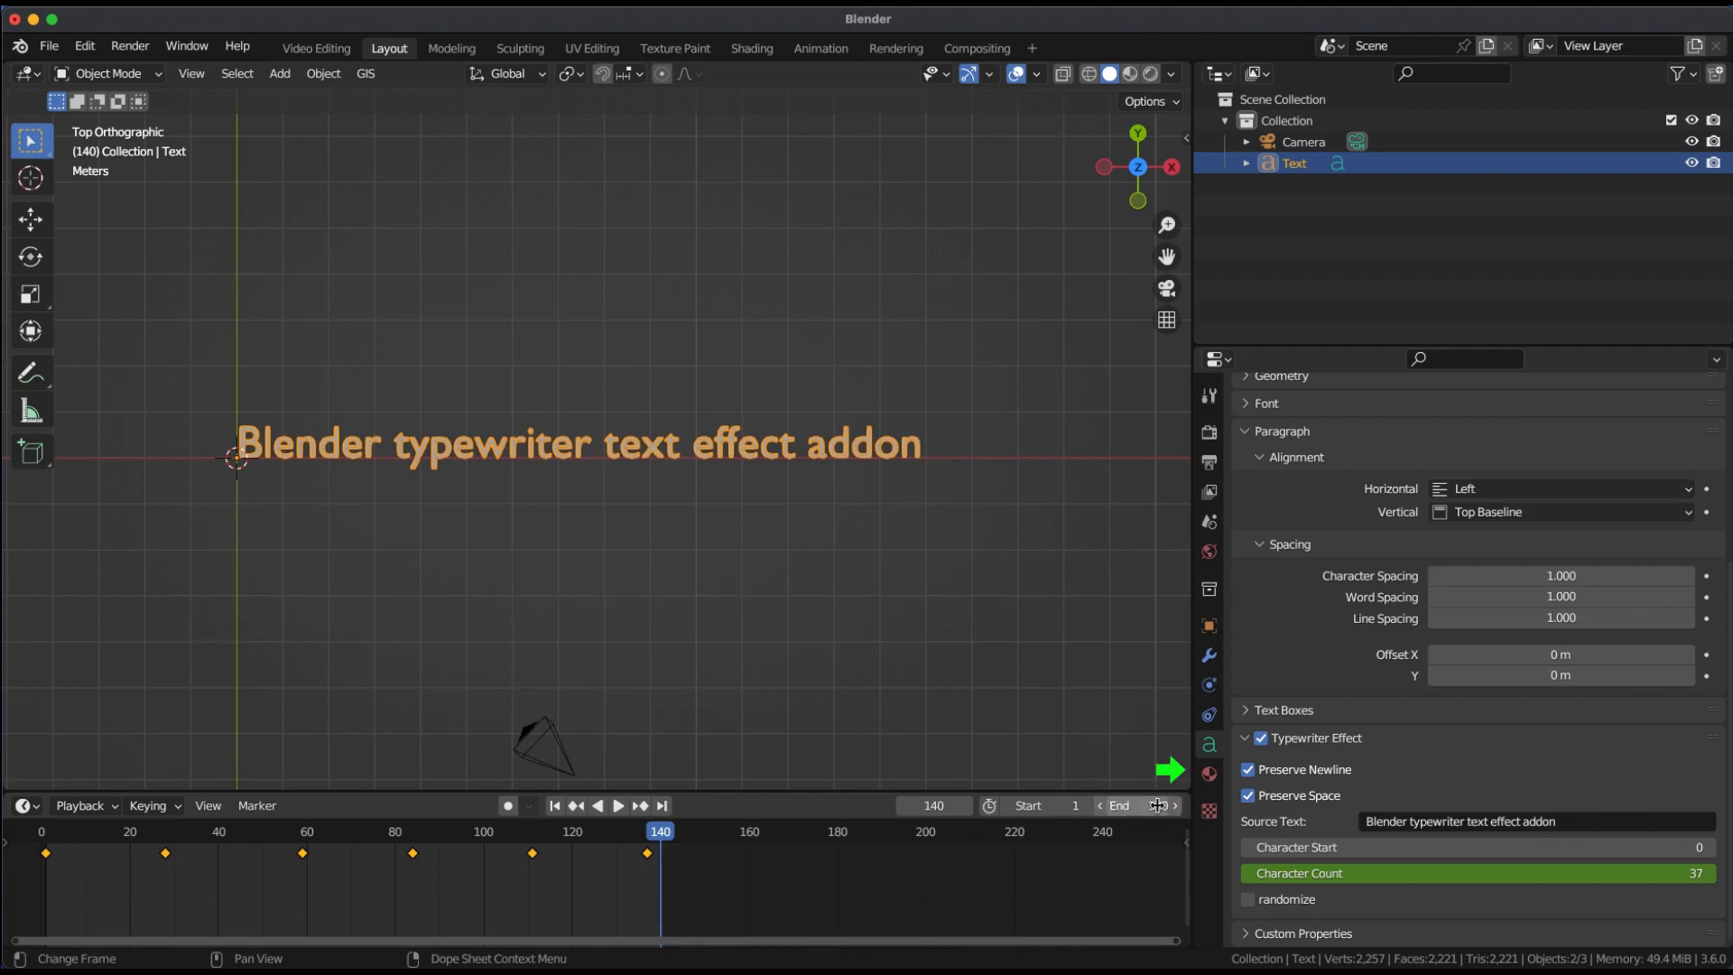
- Create a new material named 'text' and switch its surface to Emission
left_click(1210, 773)
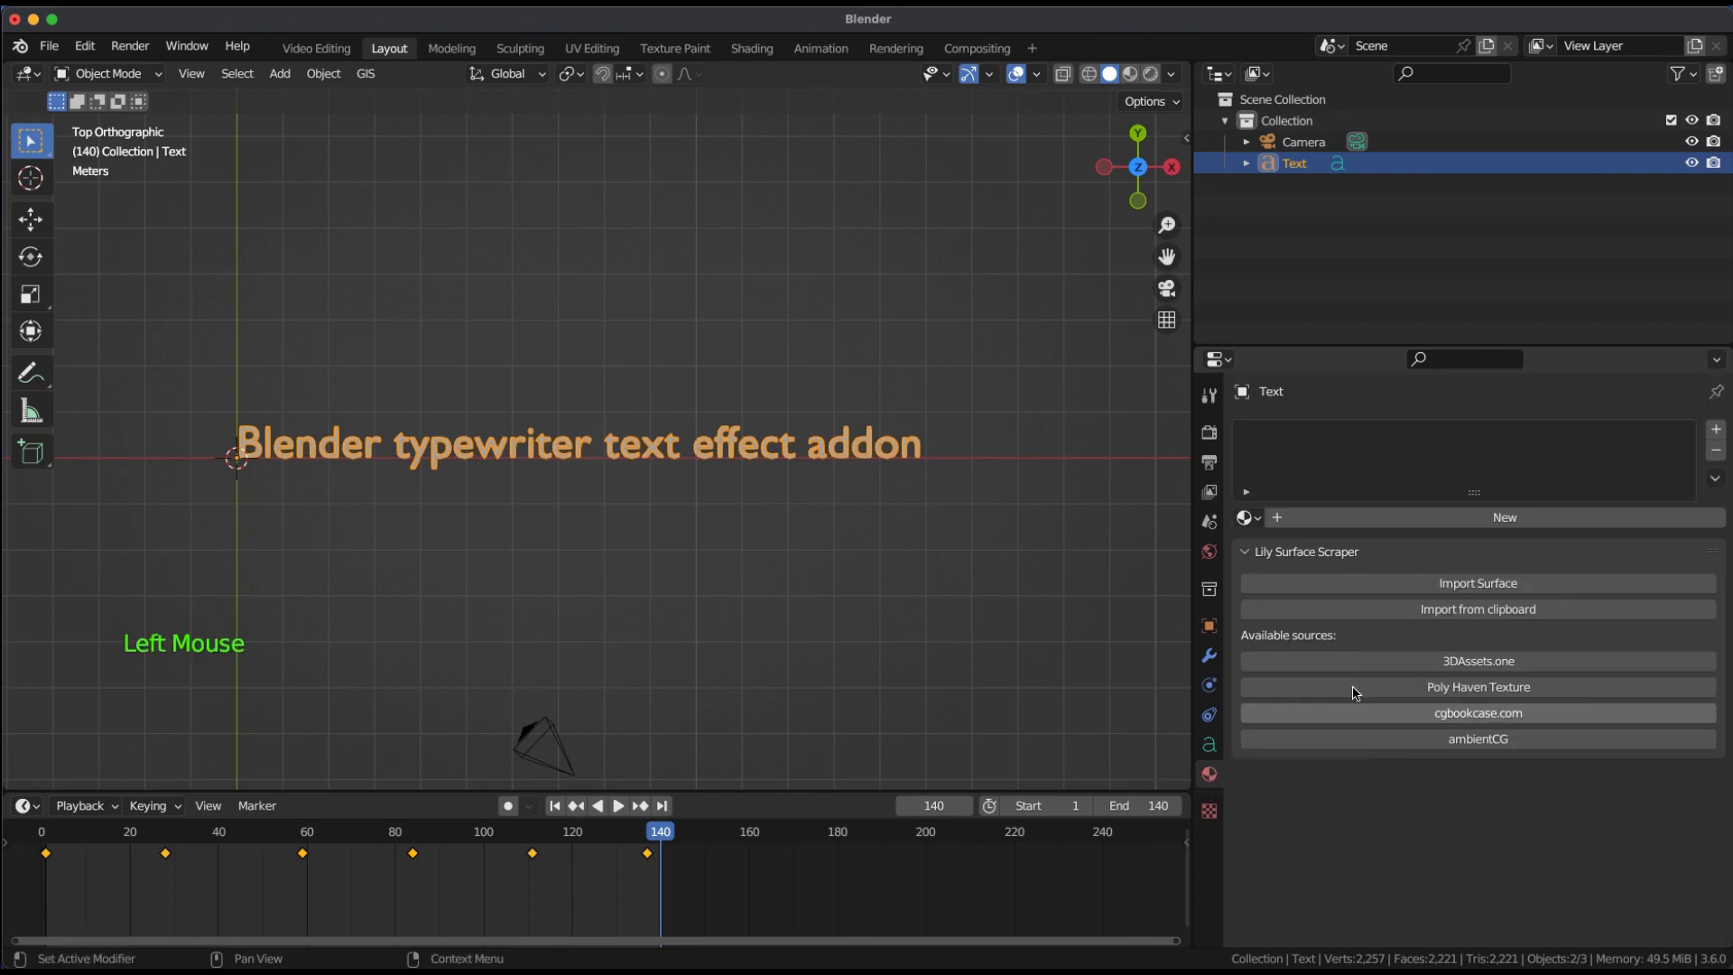
left_click(1394, 517)
double_click(1327, 435)
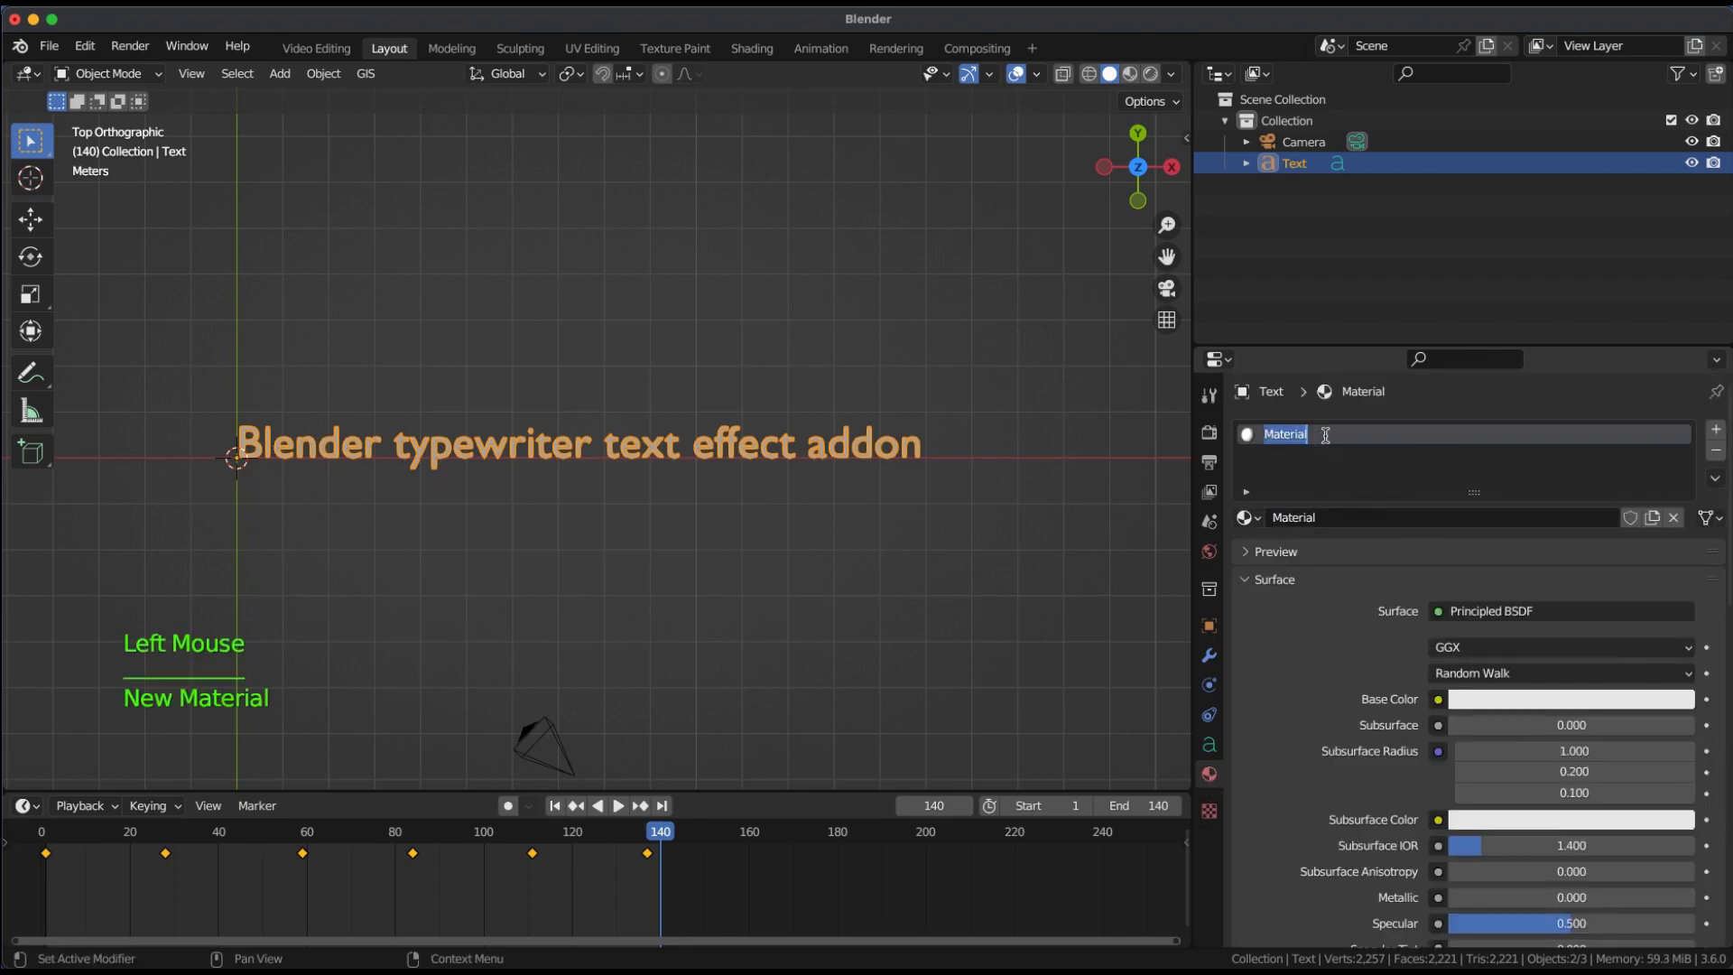
type("text")
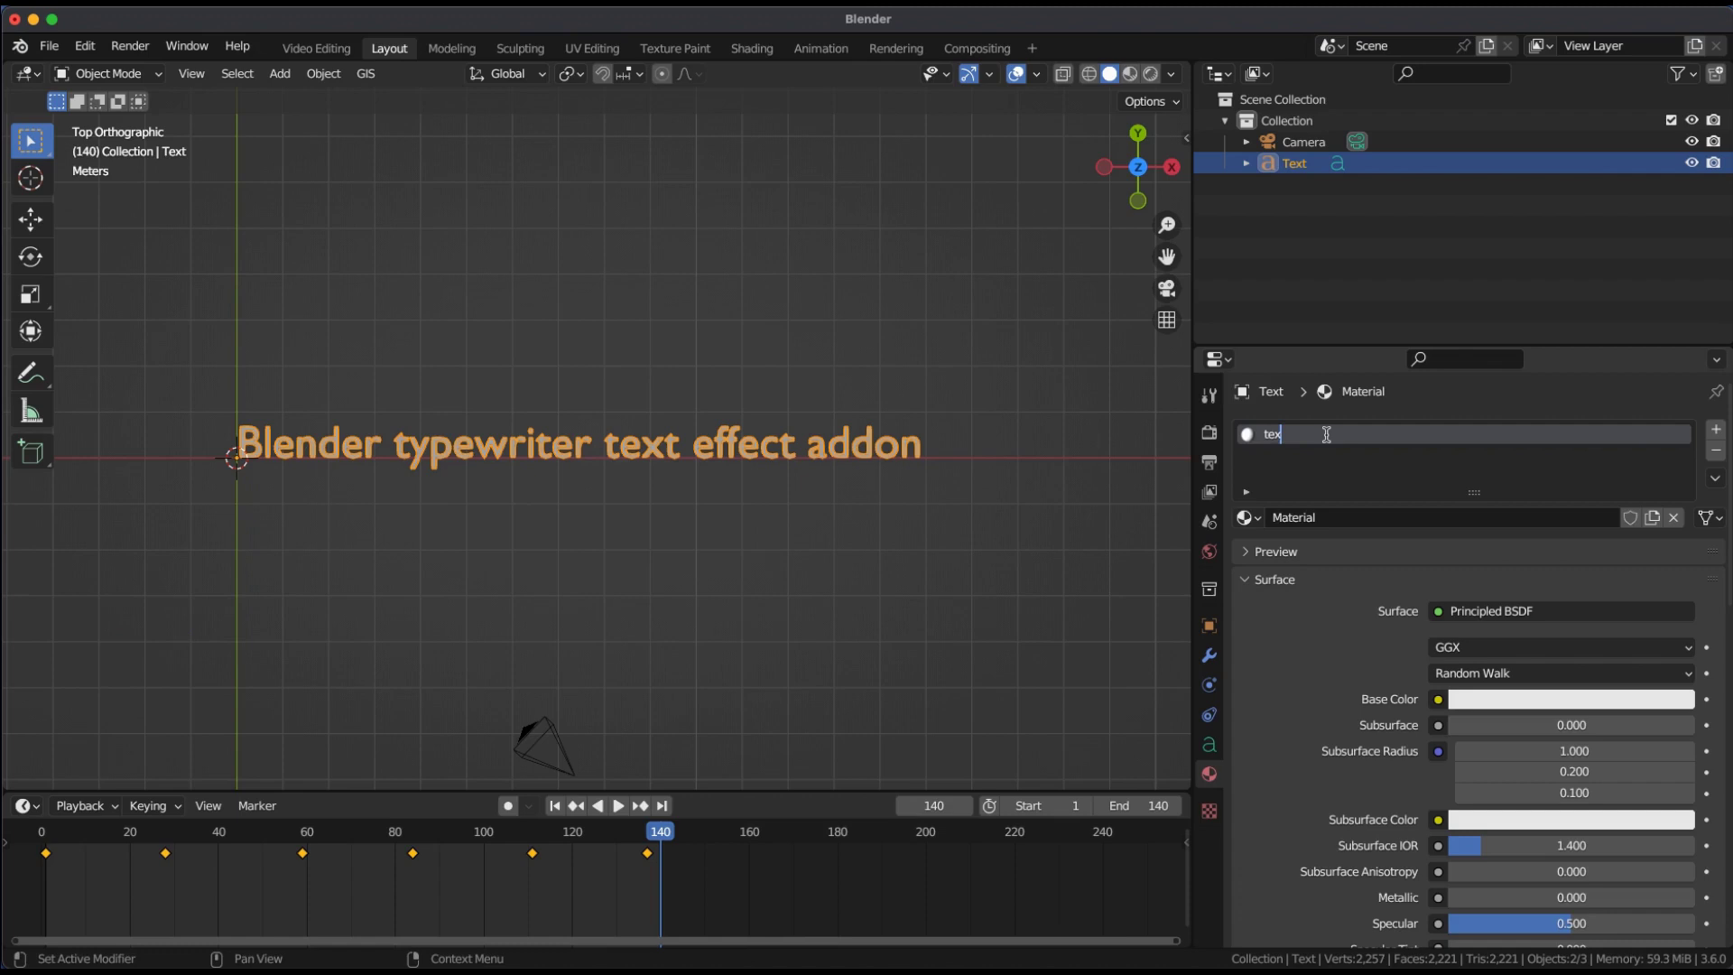
key("Return")
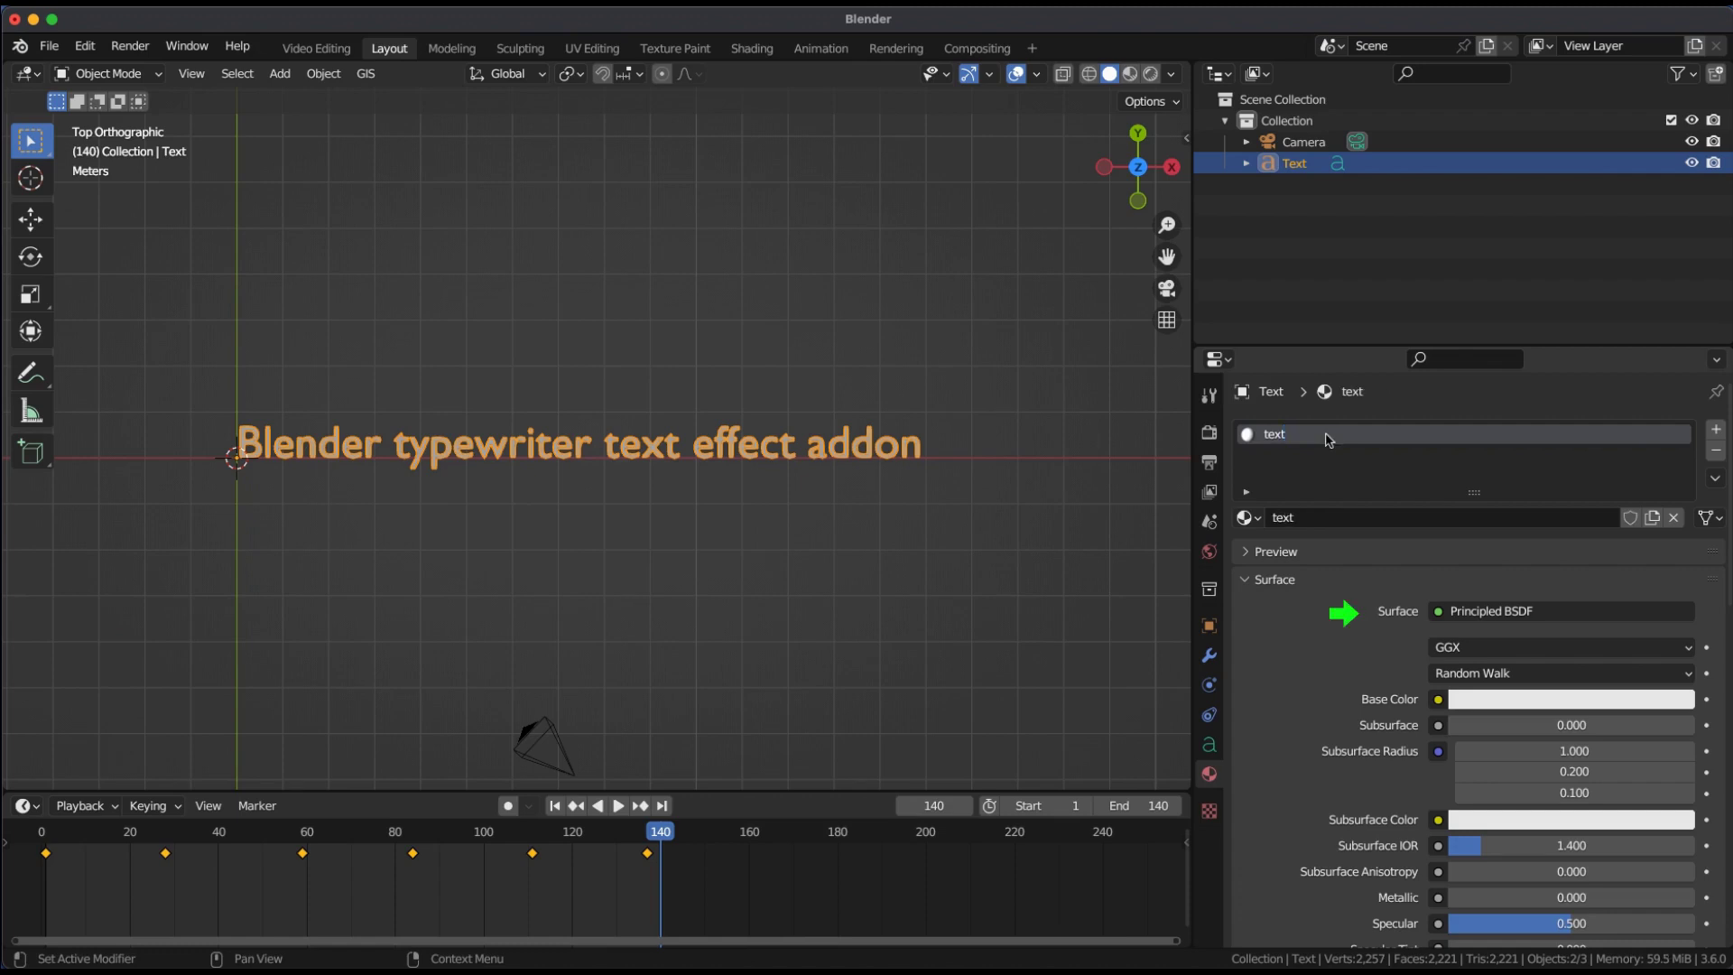
left_click(1486, 611)
left_click(1435, 196)
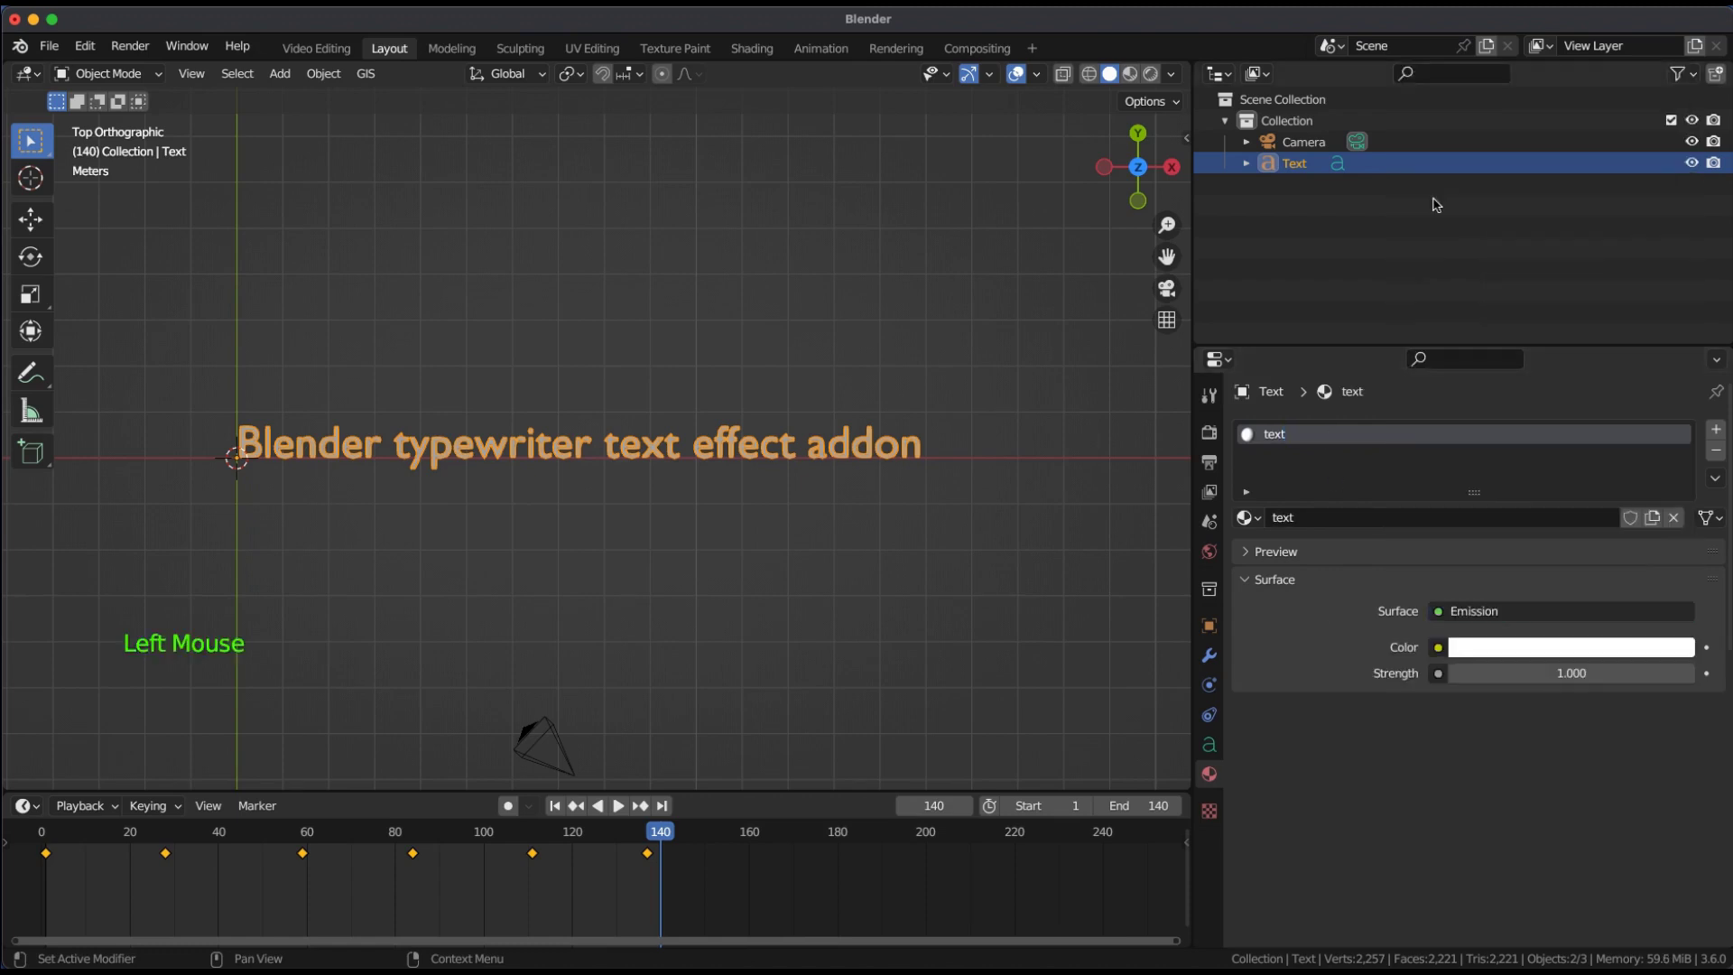
left_click_drag(1192, 484, 1398, 517)
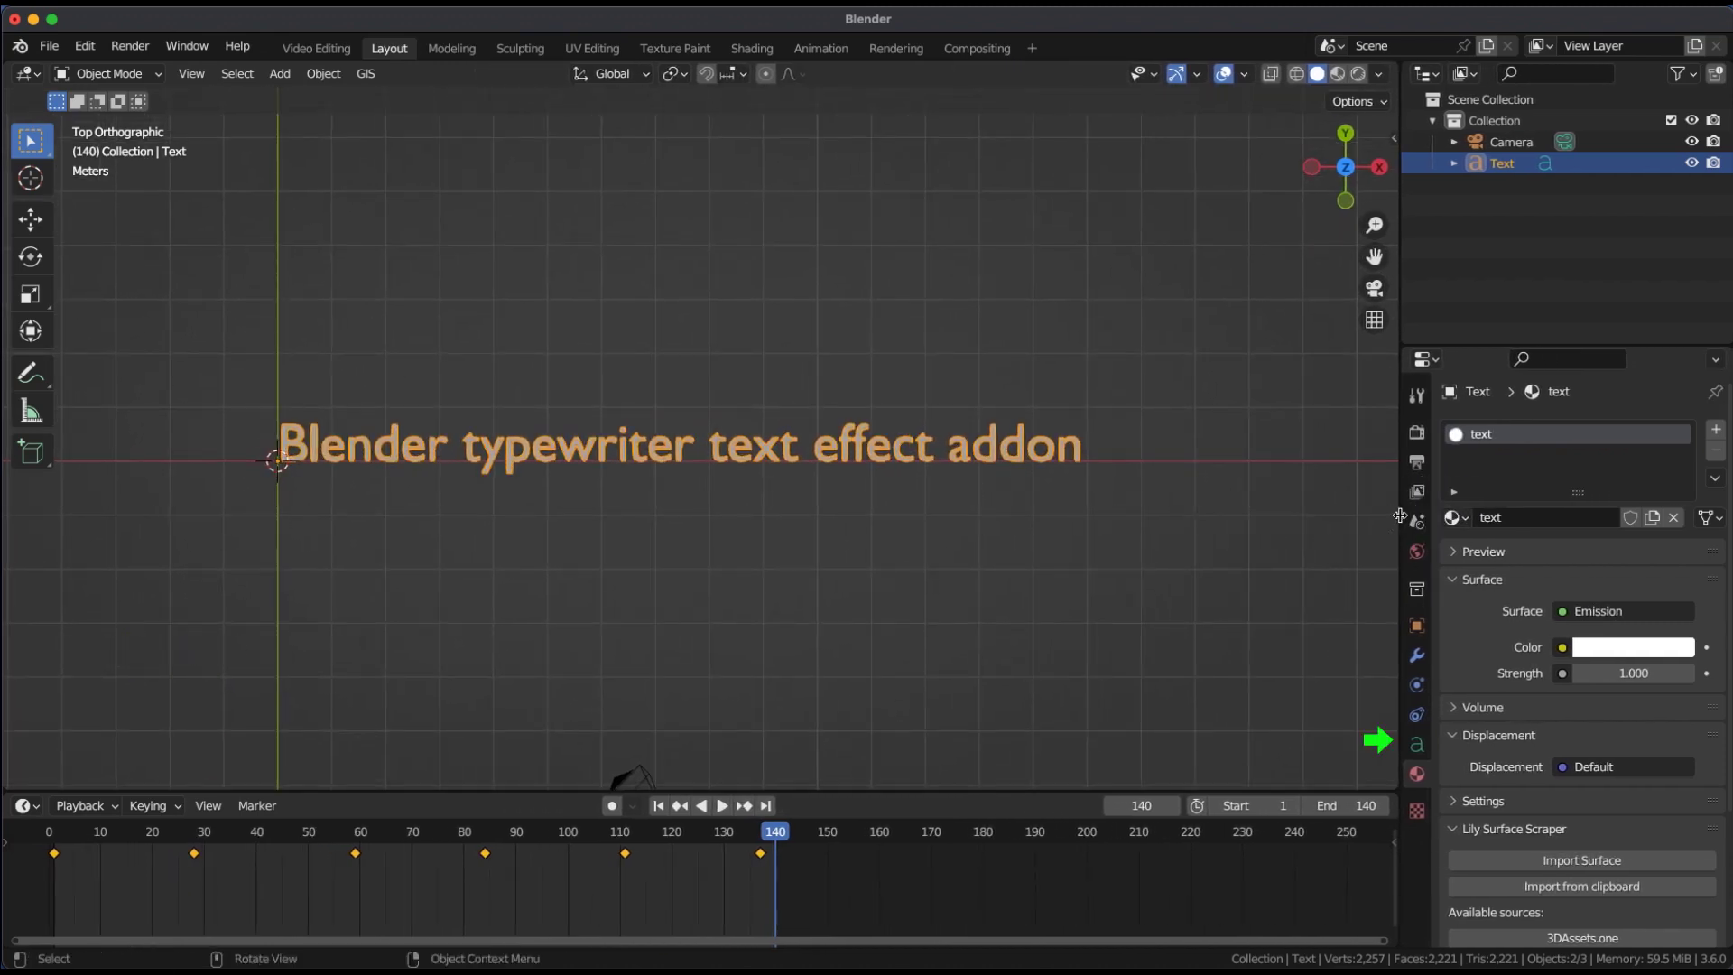
- Load Courier New Regular as the text's Regular font from the file browser
left_click(1416, 745)
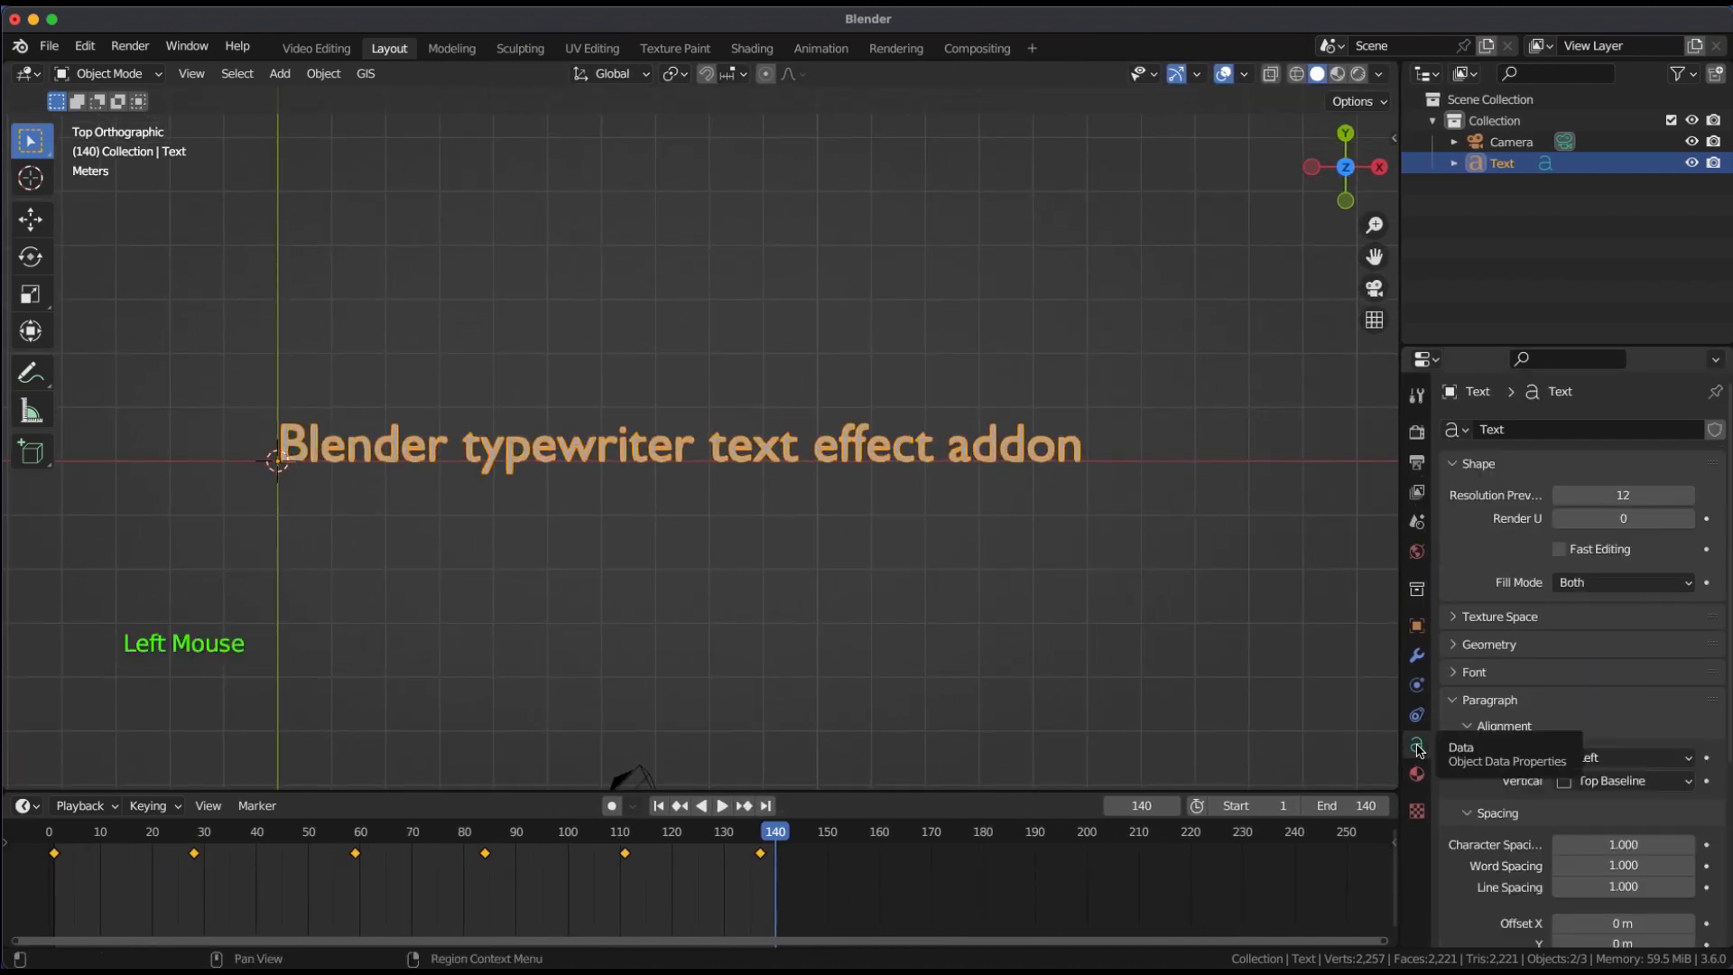
left_click(1459, 673)
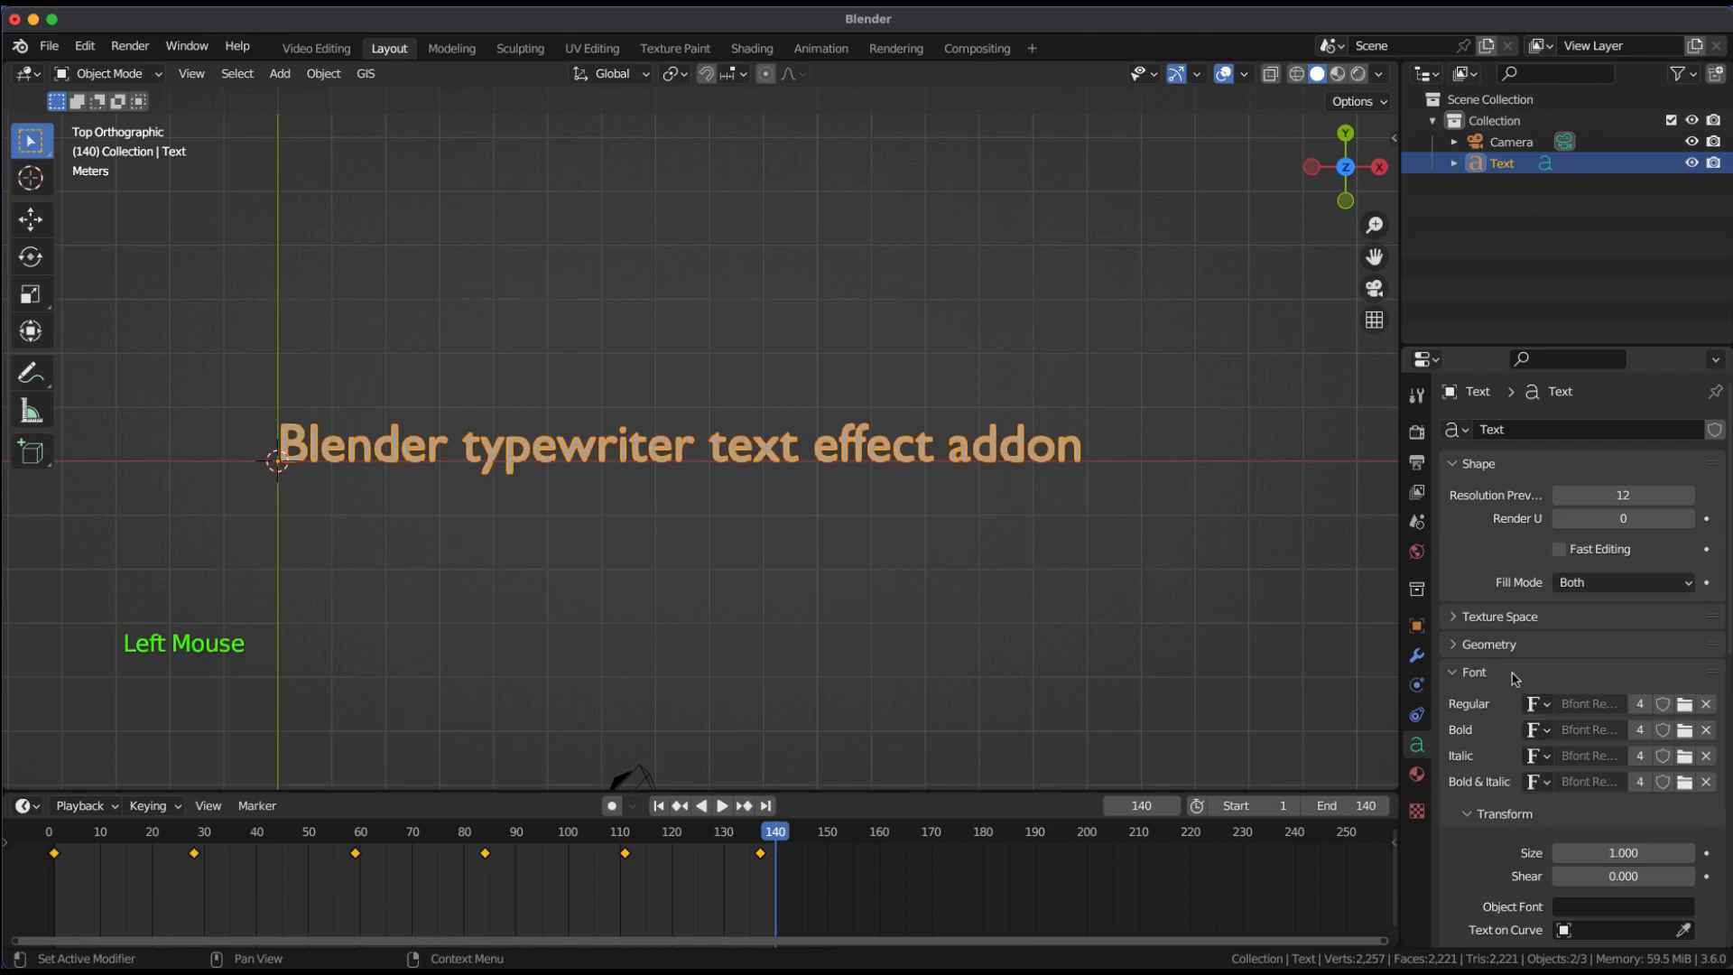
left_click(1682, 706)
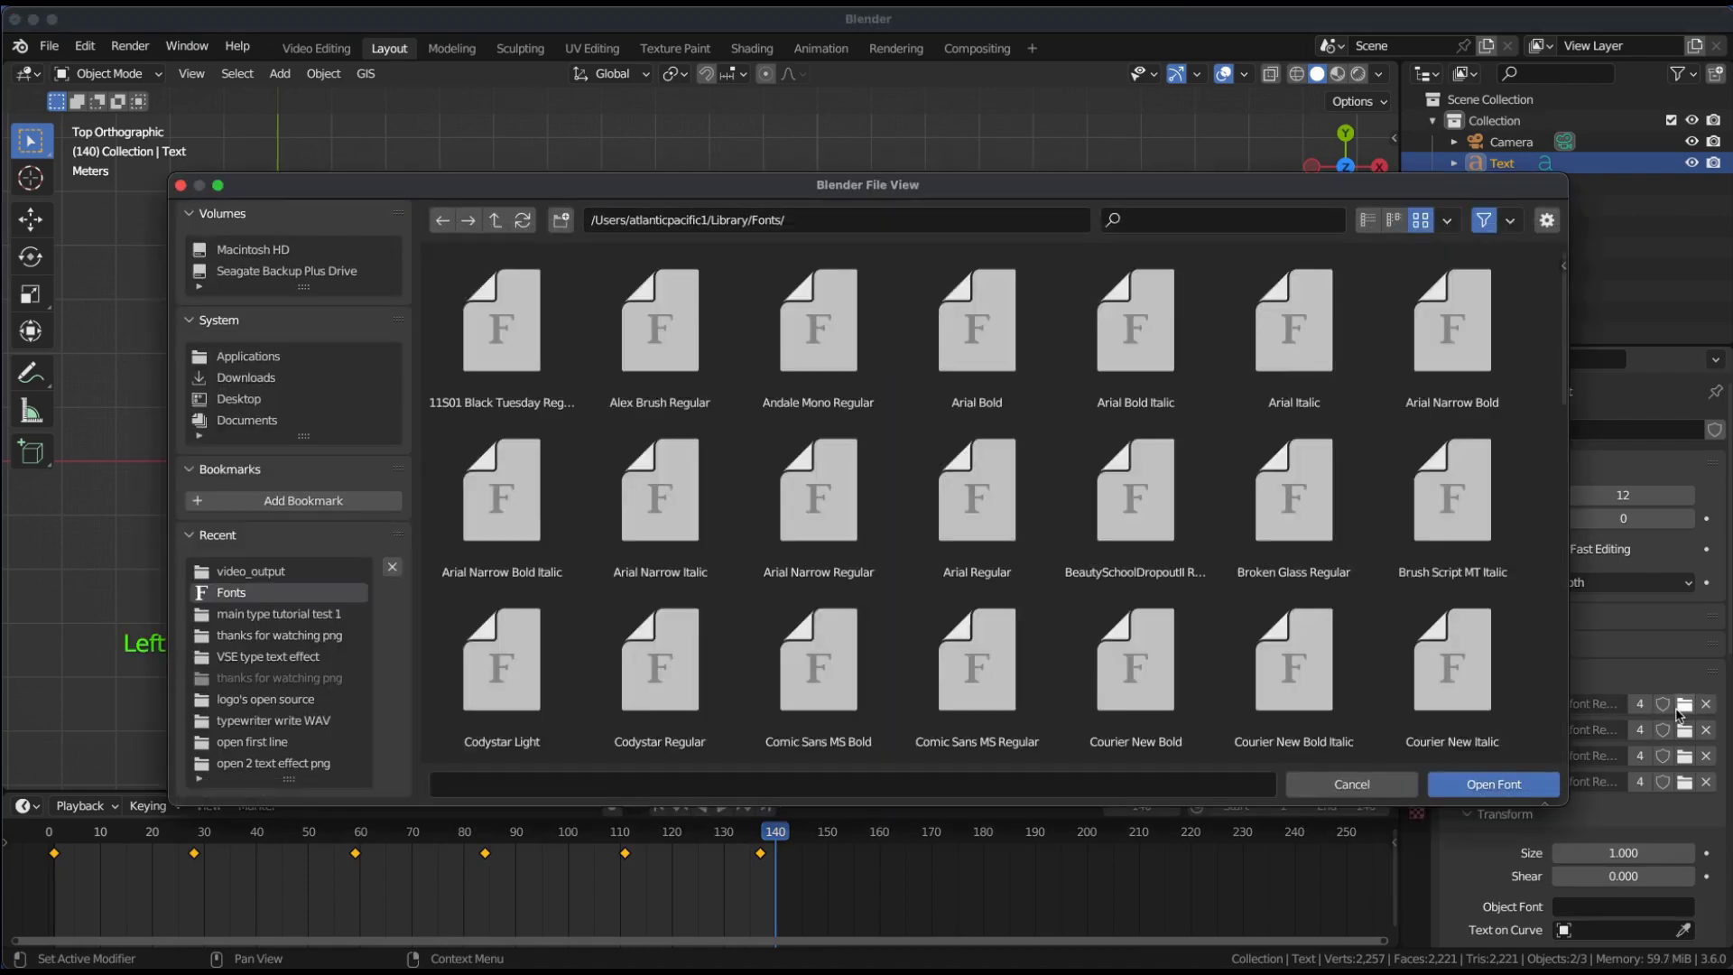
scroll(632, 659, "down", 4)
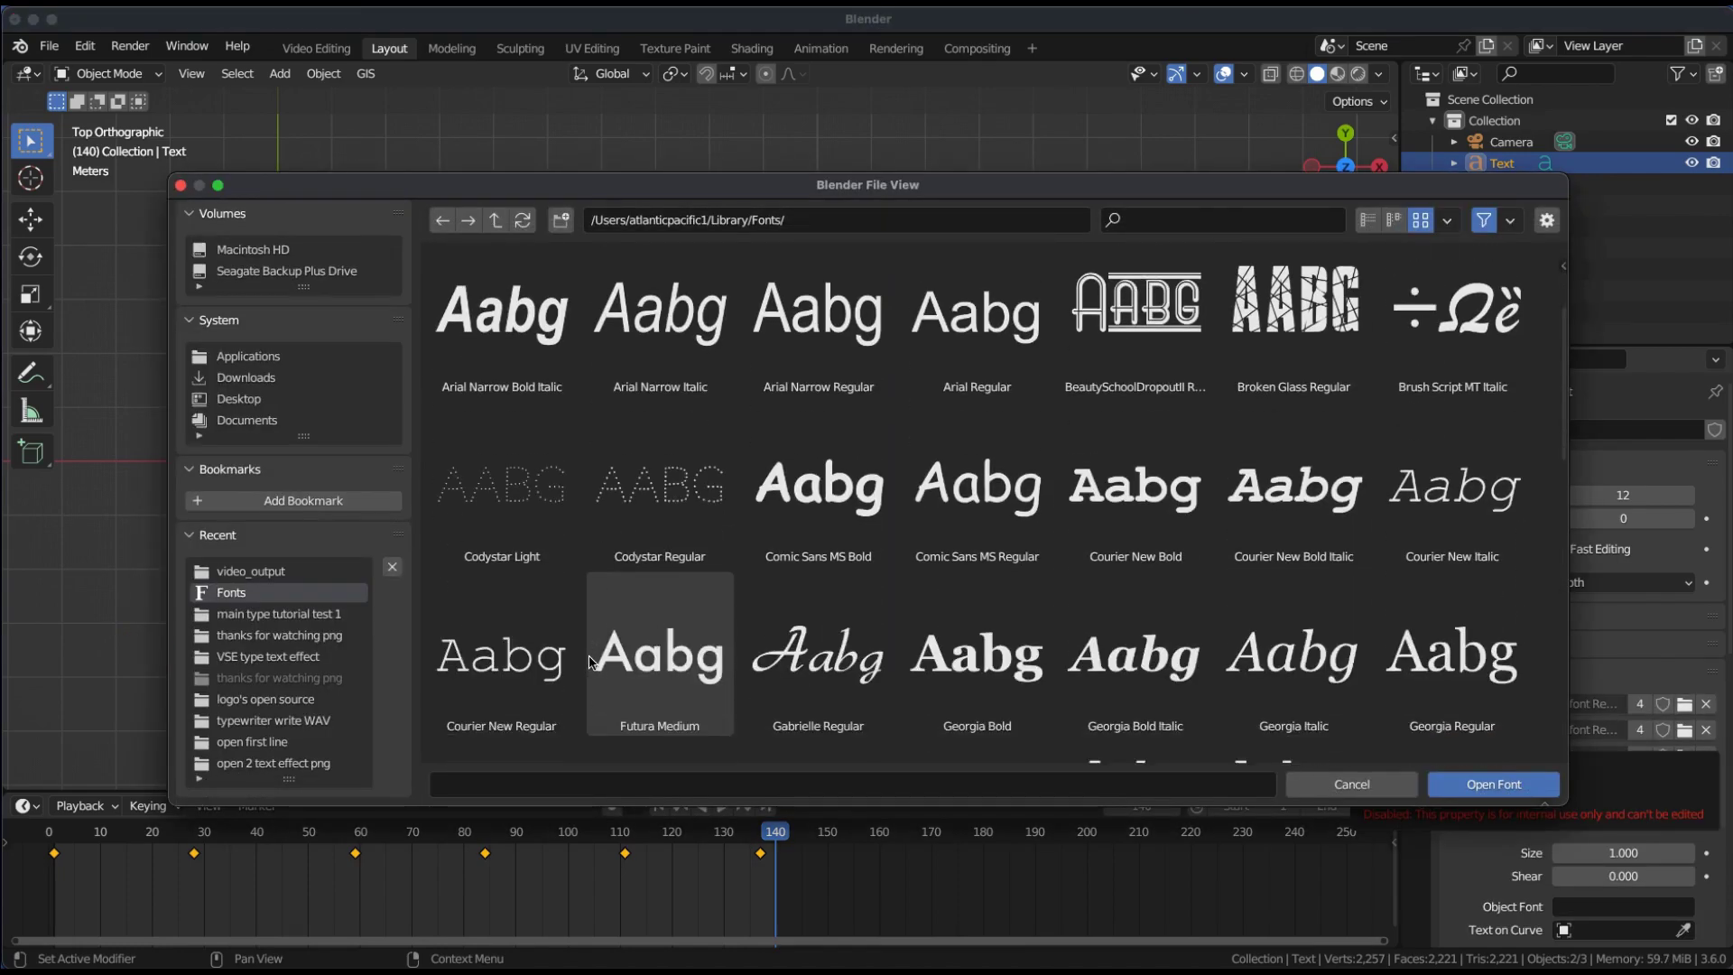
left_click(504, 595)
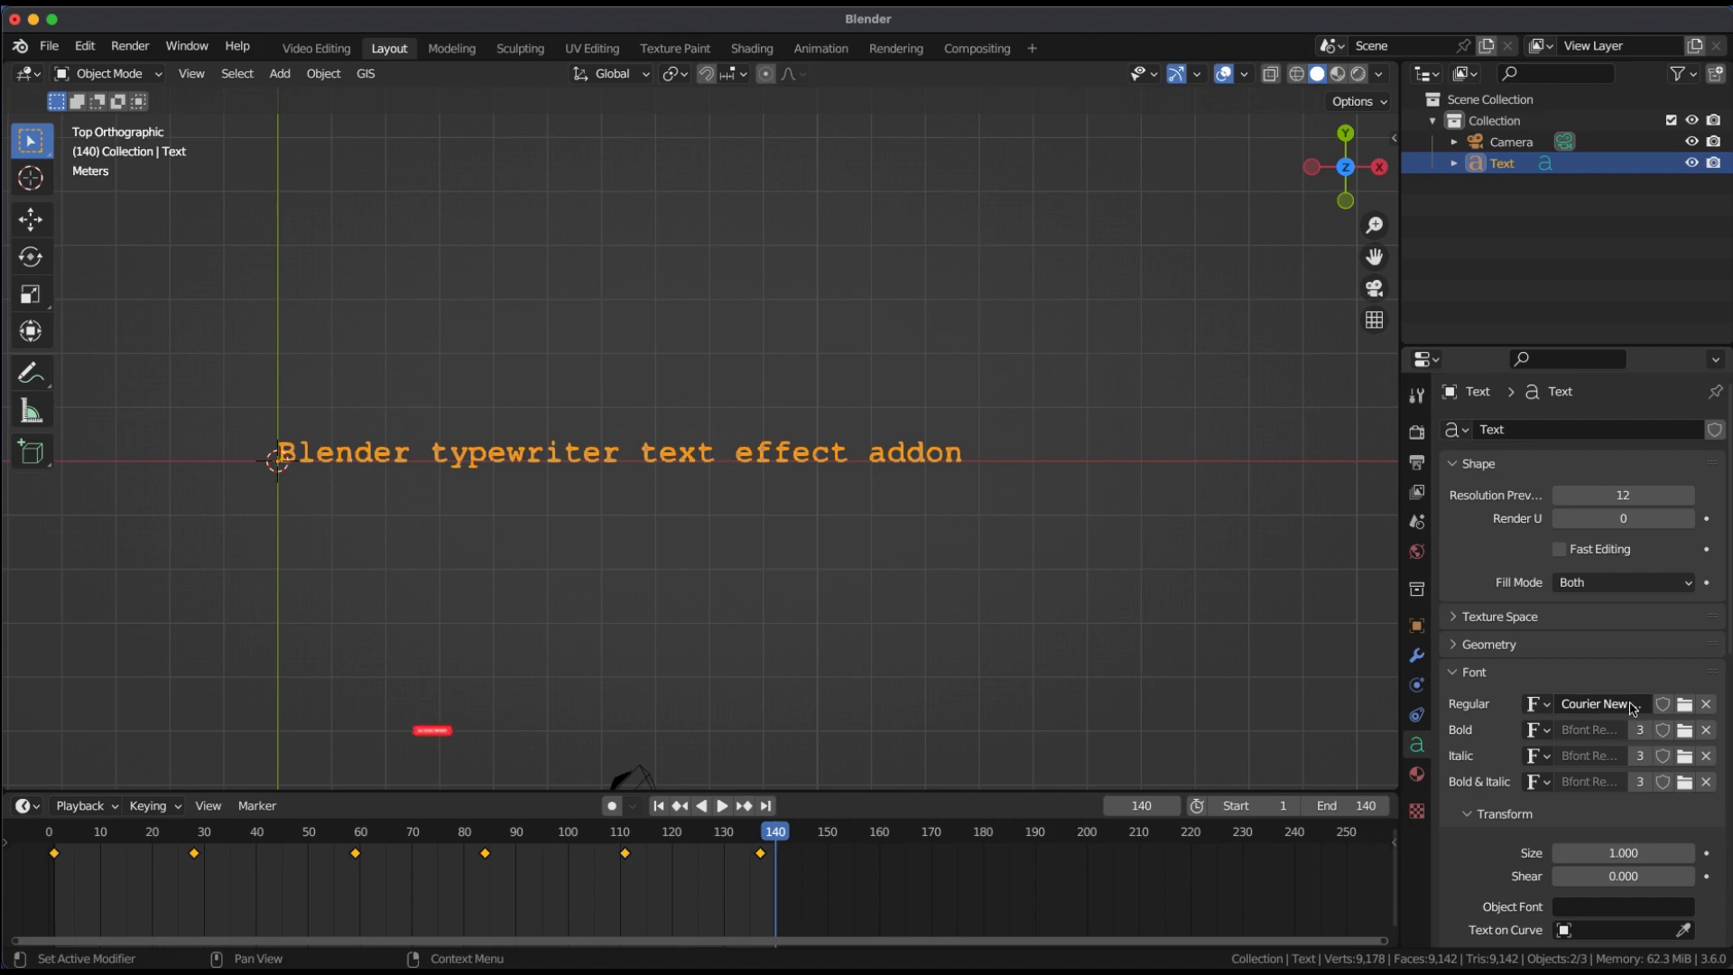
- Give the Courier New font a fake user and set Character Spacing to 1.050
left_click(1662, 703)
scroll(1534, 686, "down", 4)
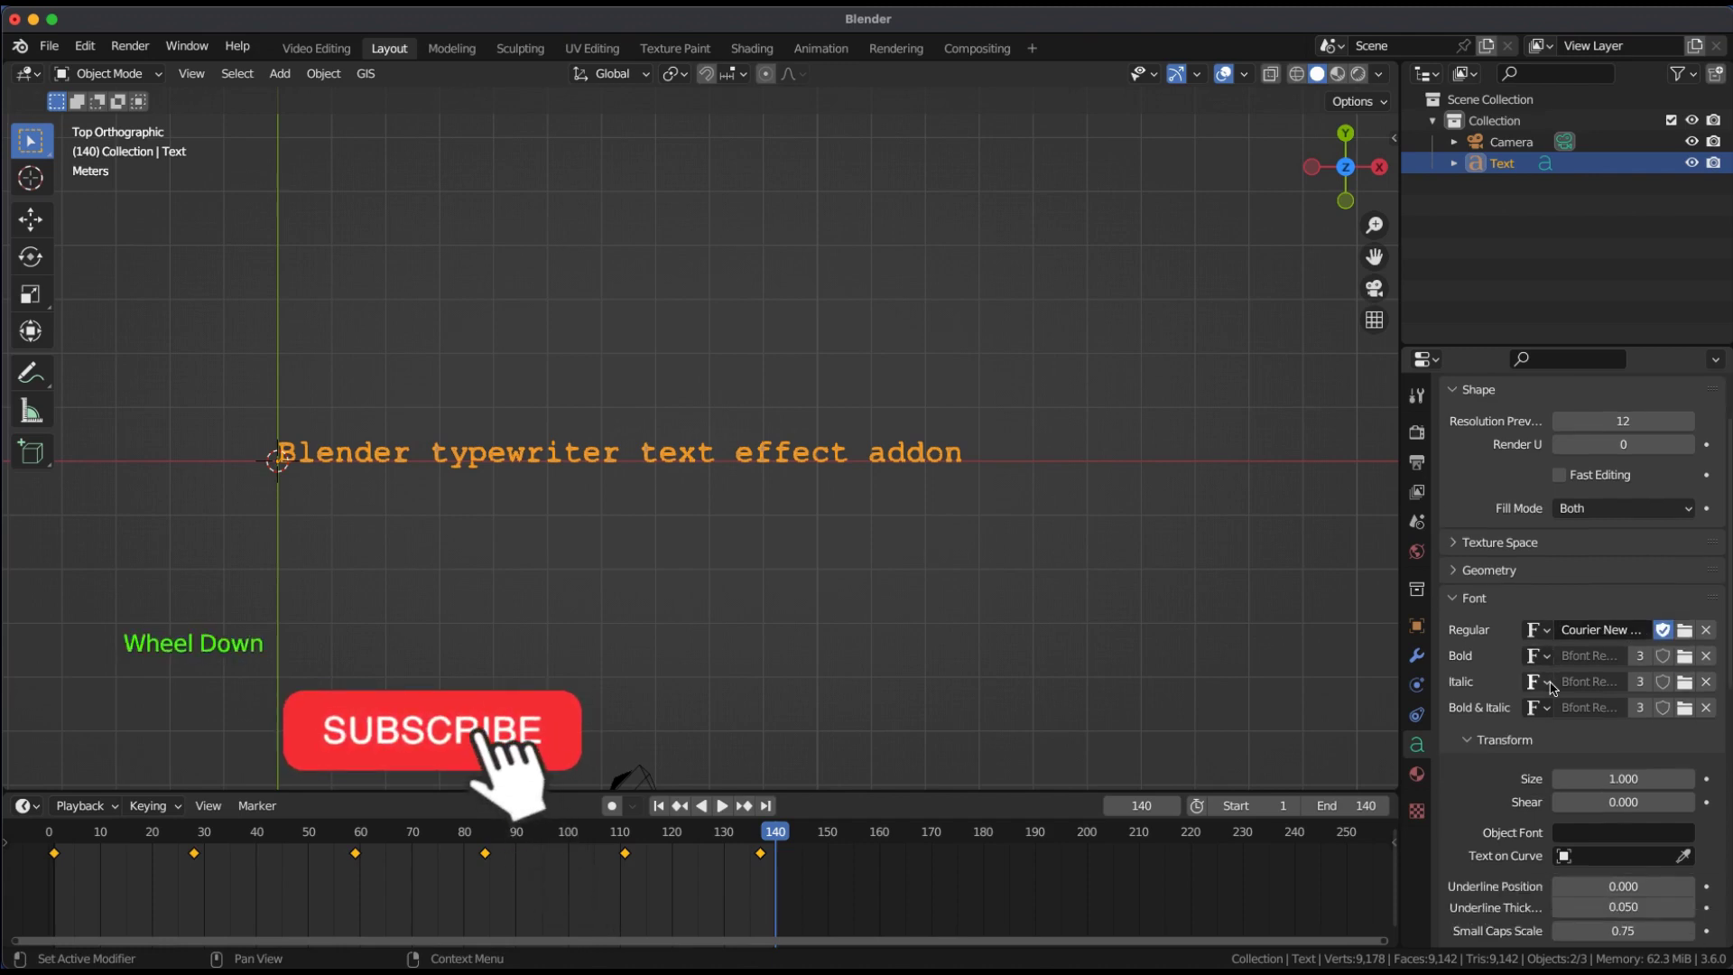
scroll(1492, 659, "down", 4)
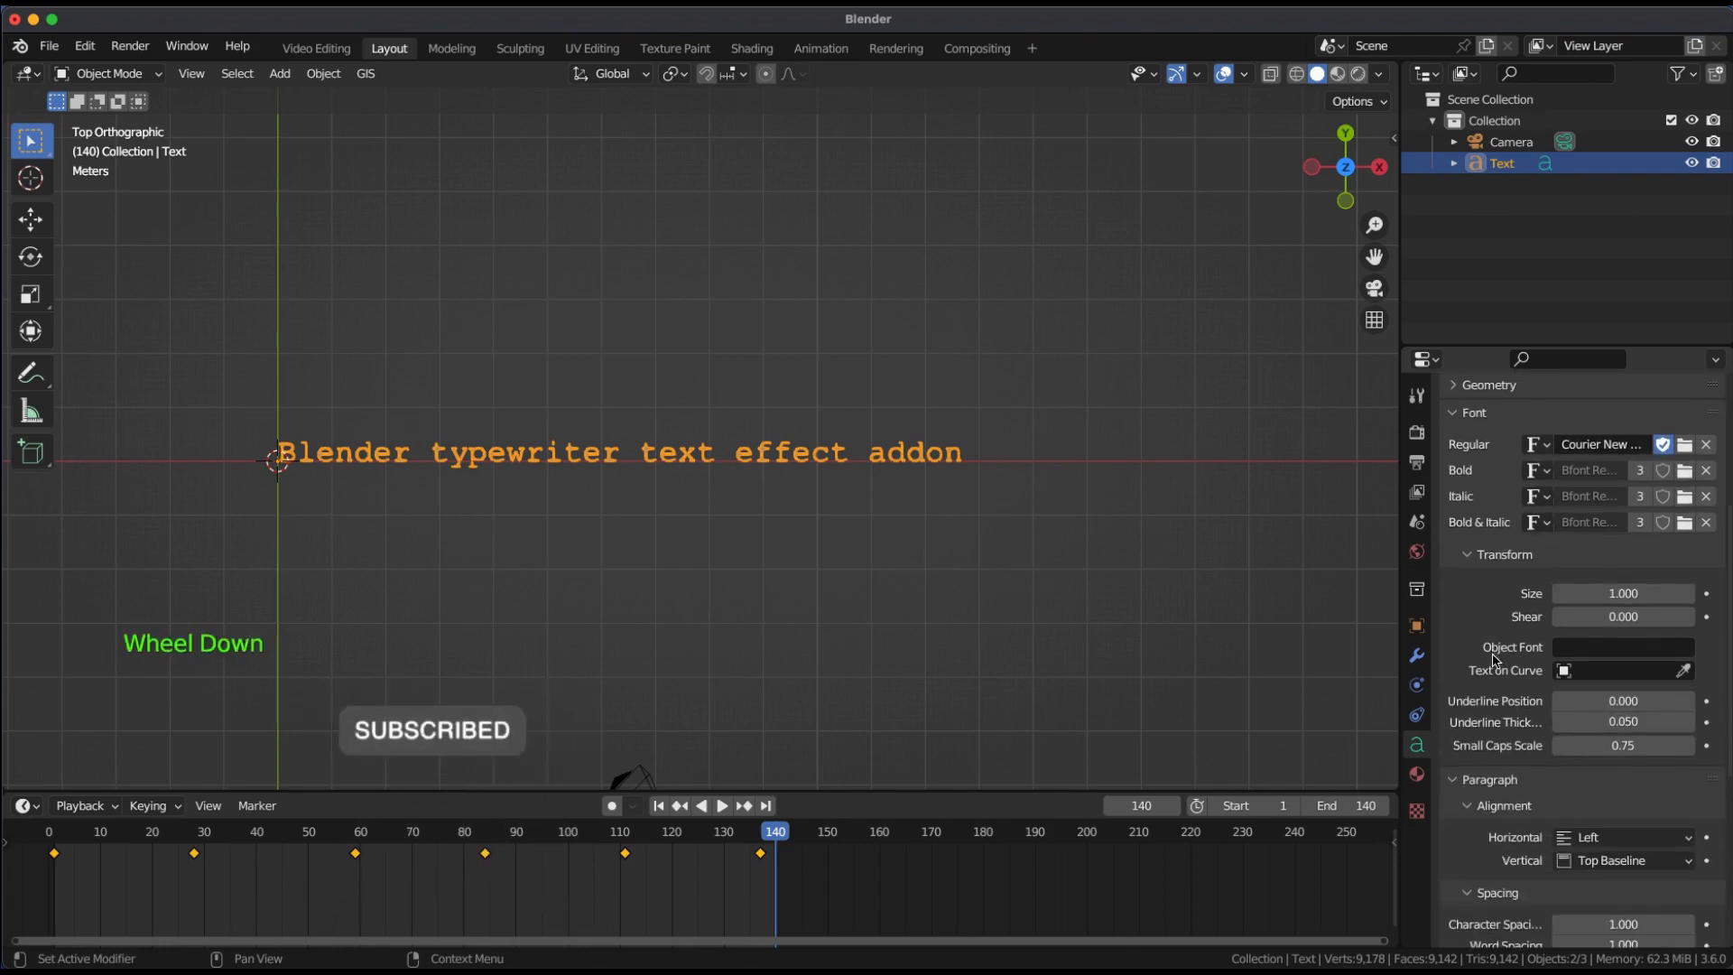
scroll(1491, 663, "down", 5)
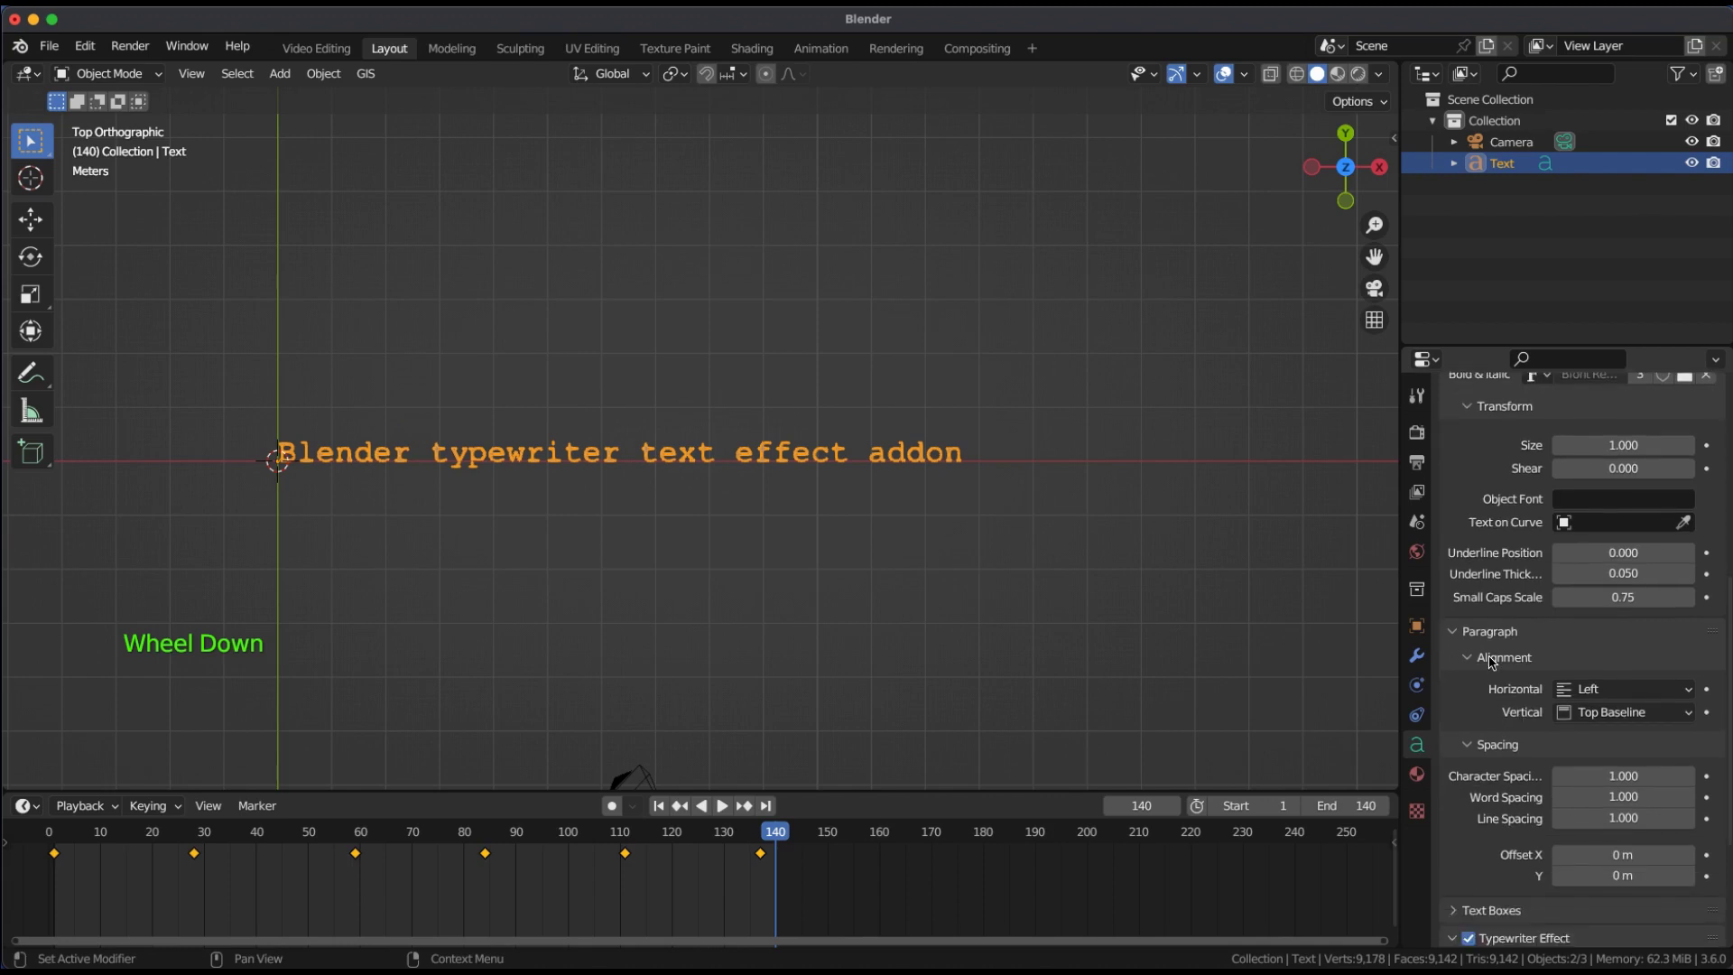
left_click(1591, 707)
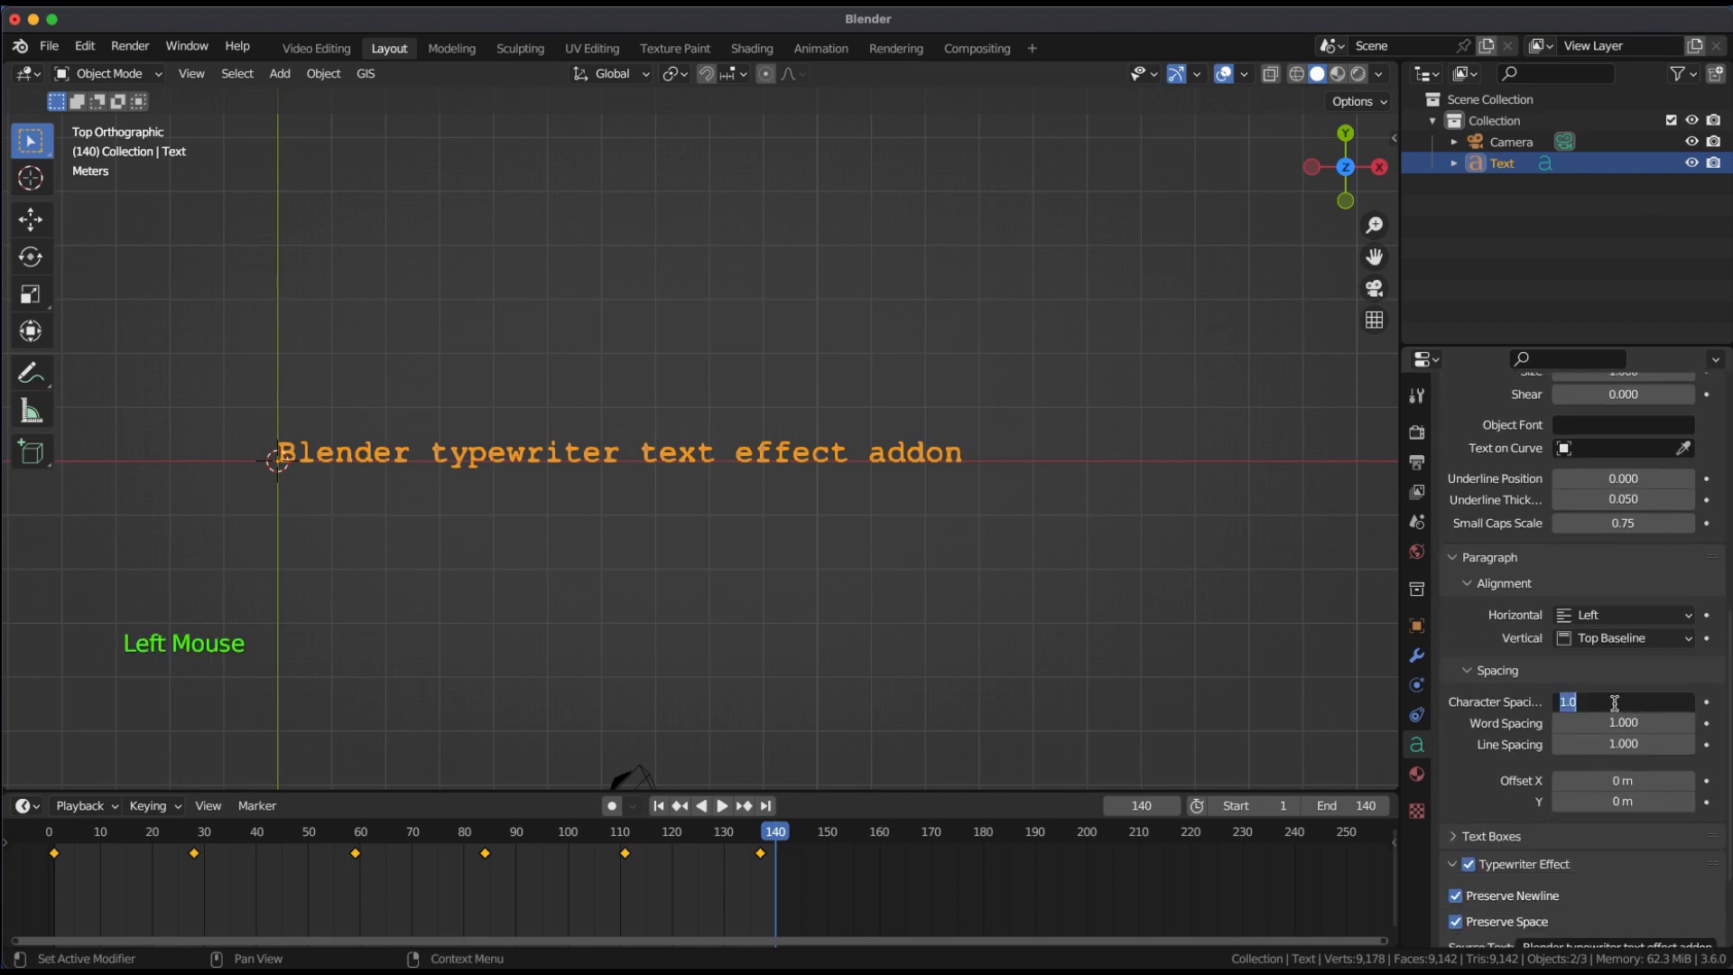
type(".05")
key("Return")
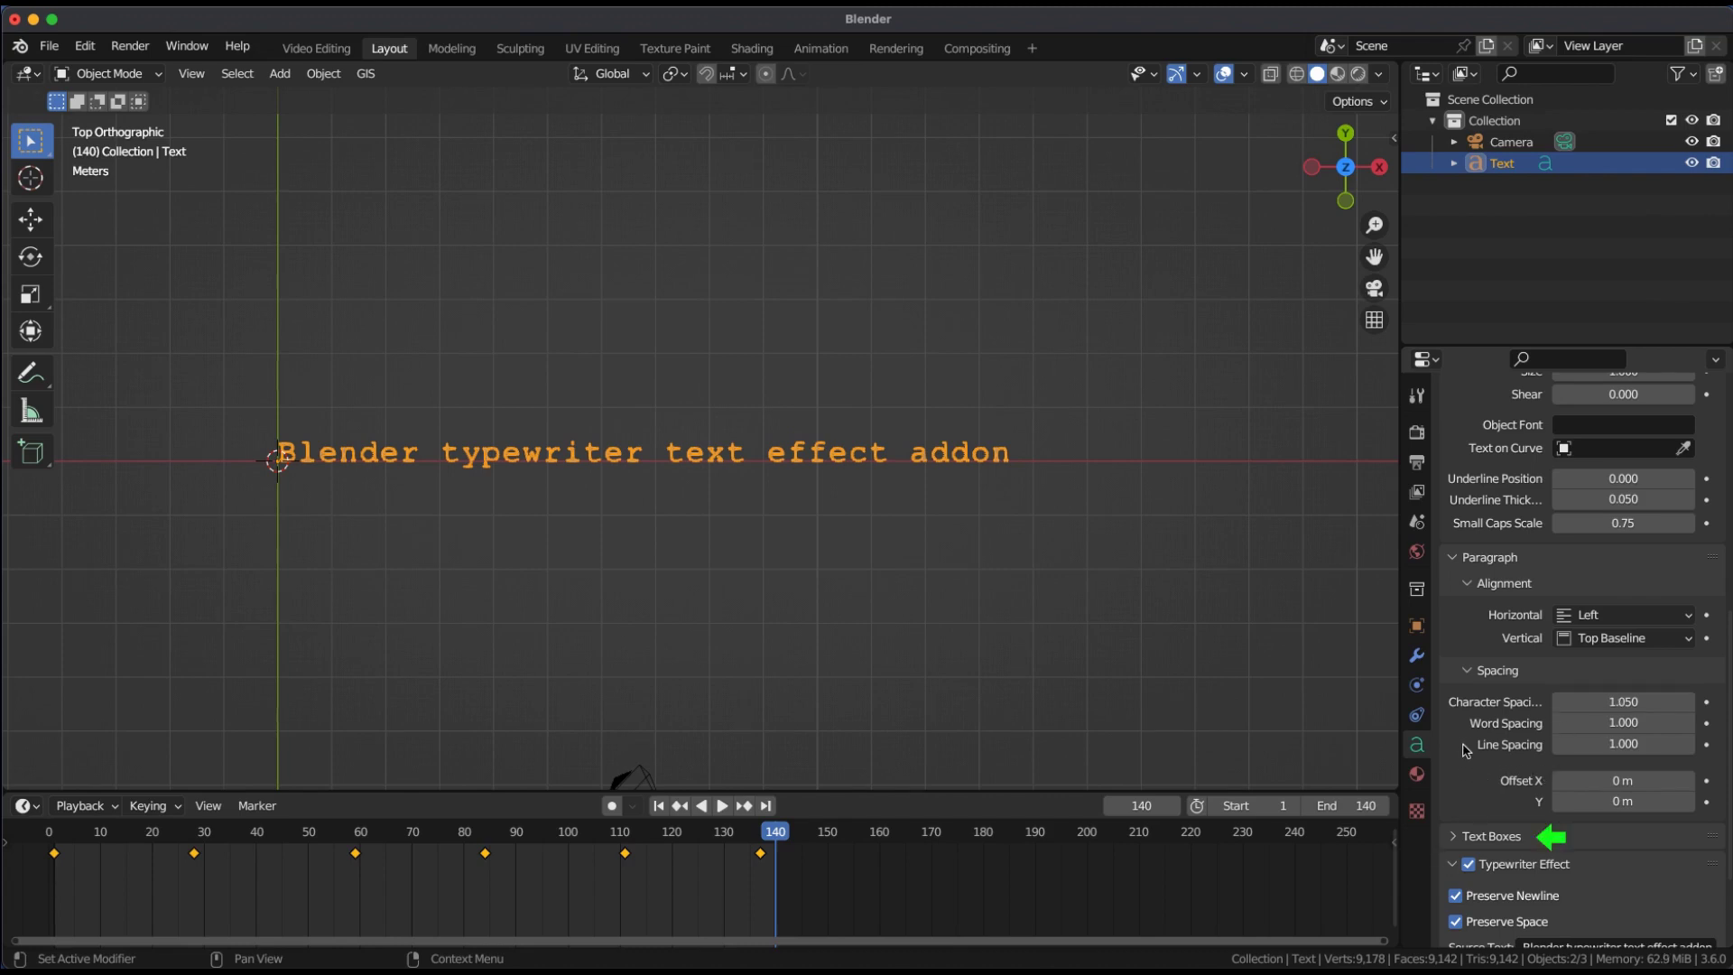
- Narrow the text box to 6.9 m by 3 m so the line wraps onto two rows
left_click(1456, 836)
scroll(1489, 812, "down", 6)
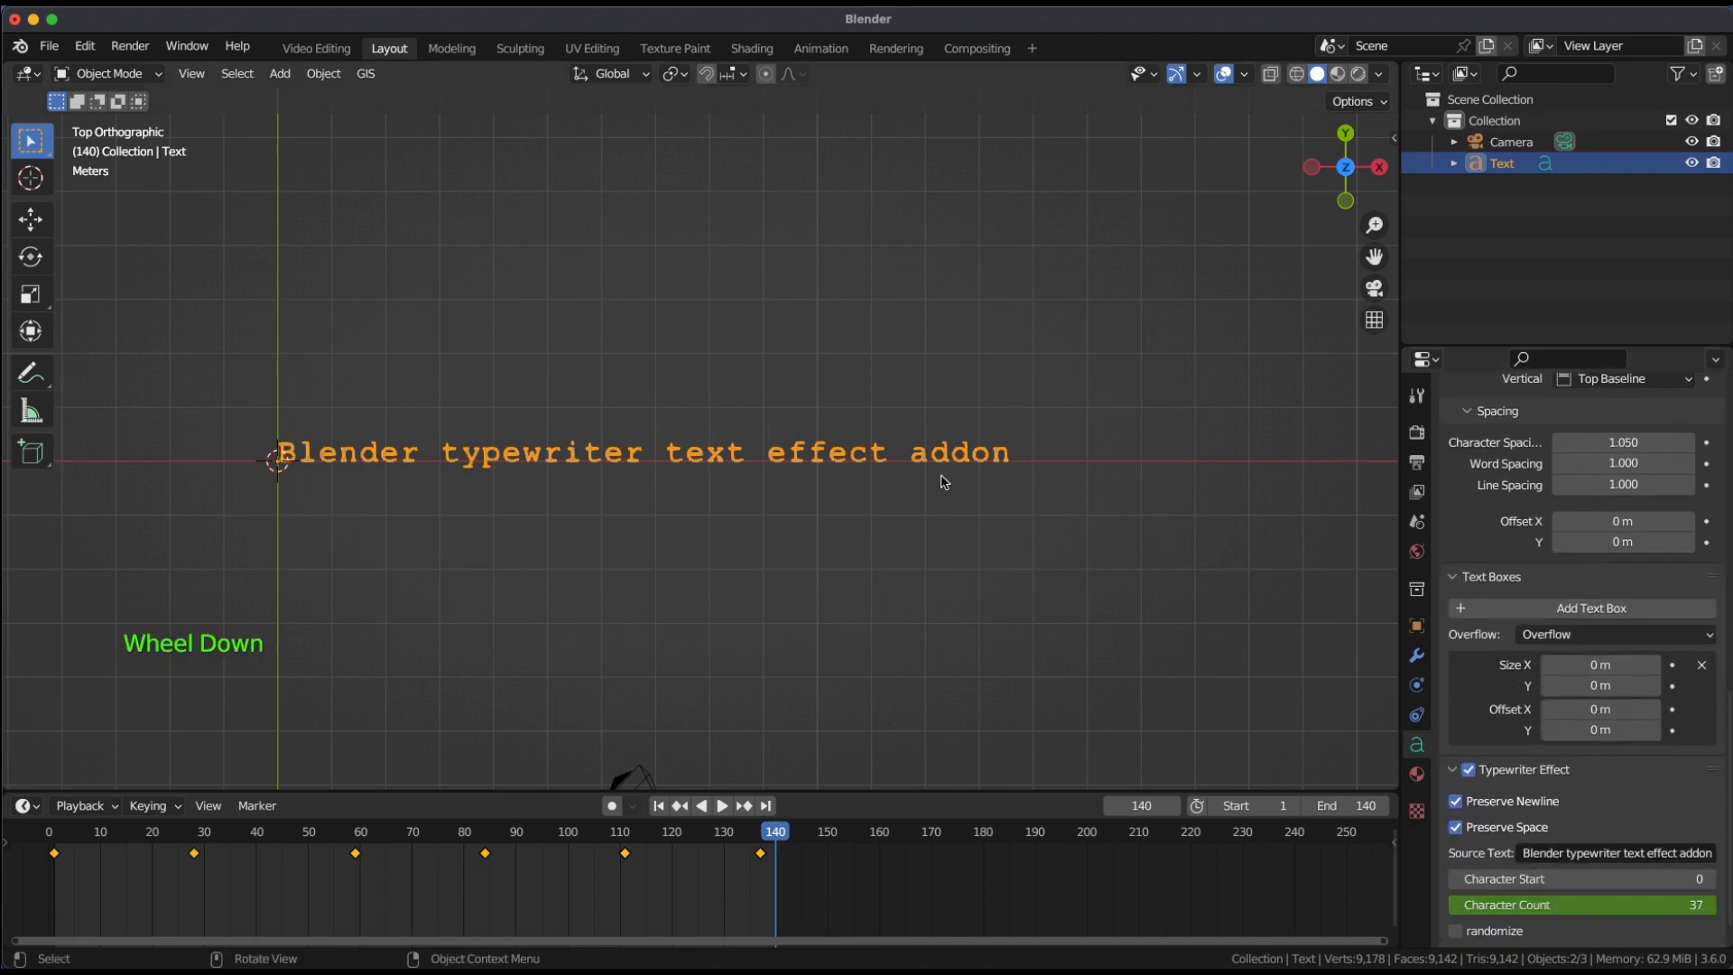
key("Tab")
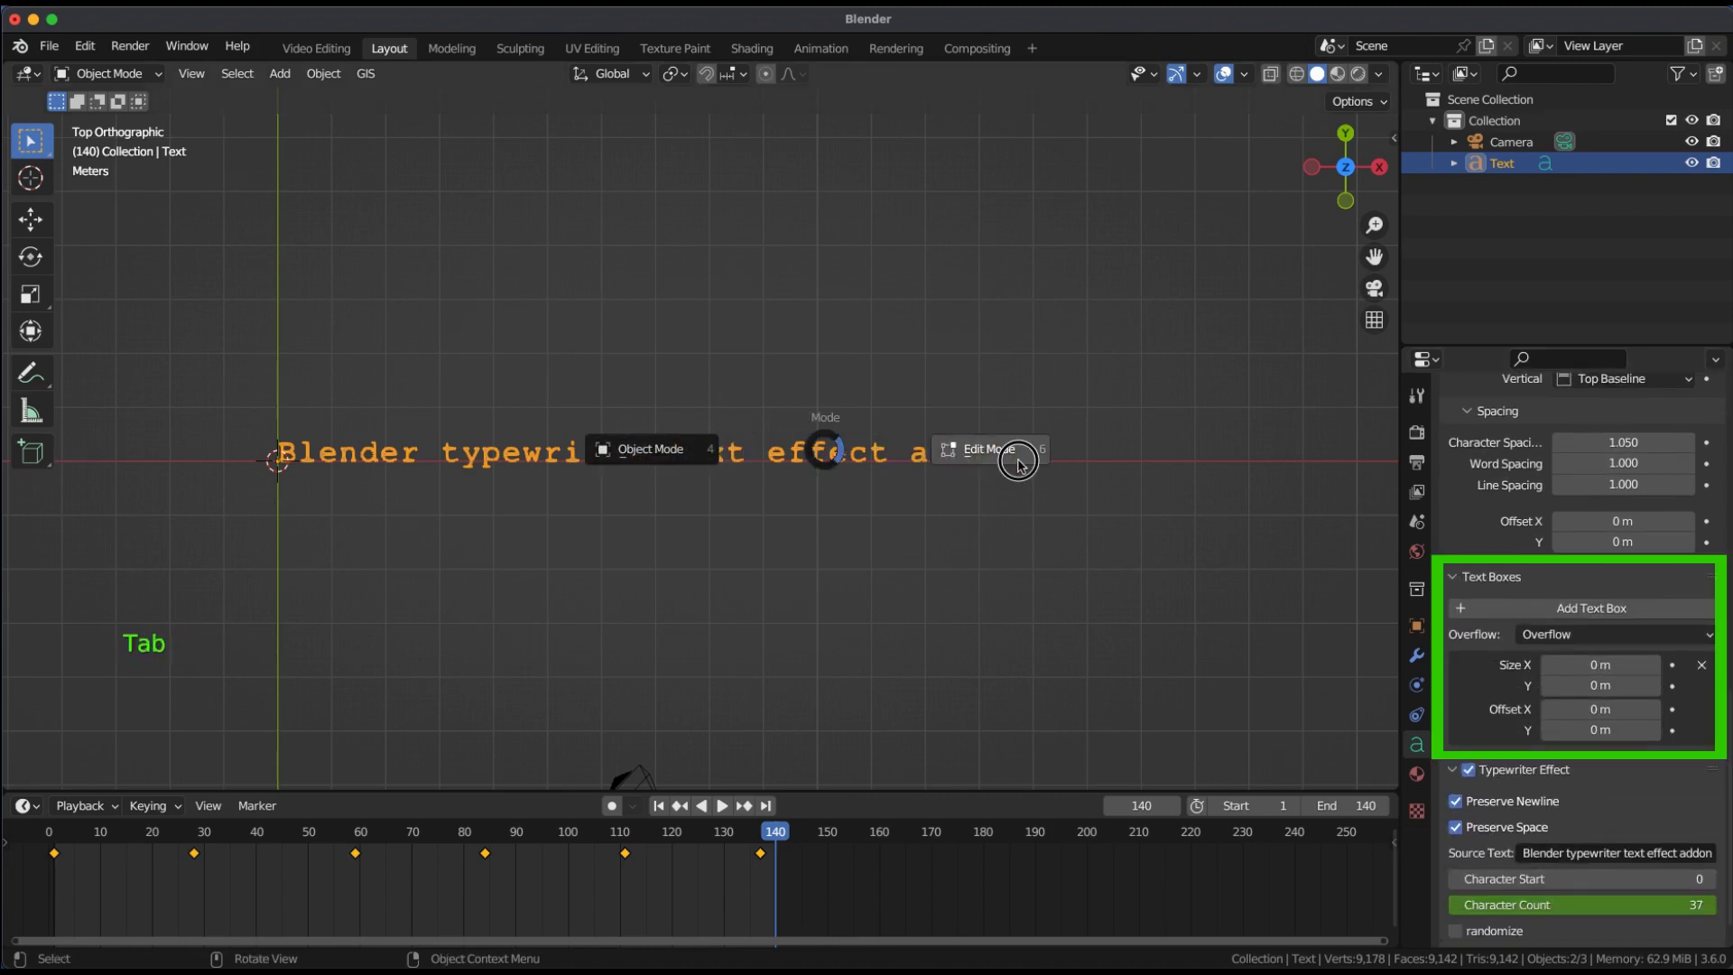
left_click(997, 448)
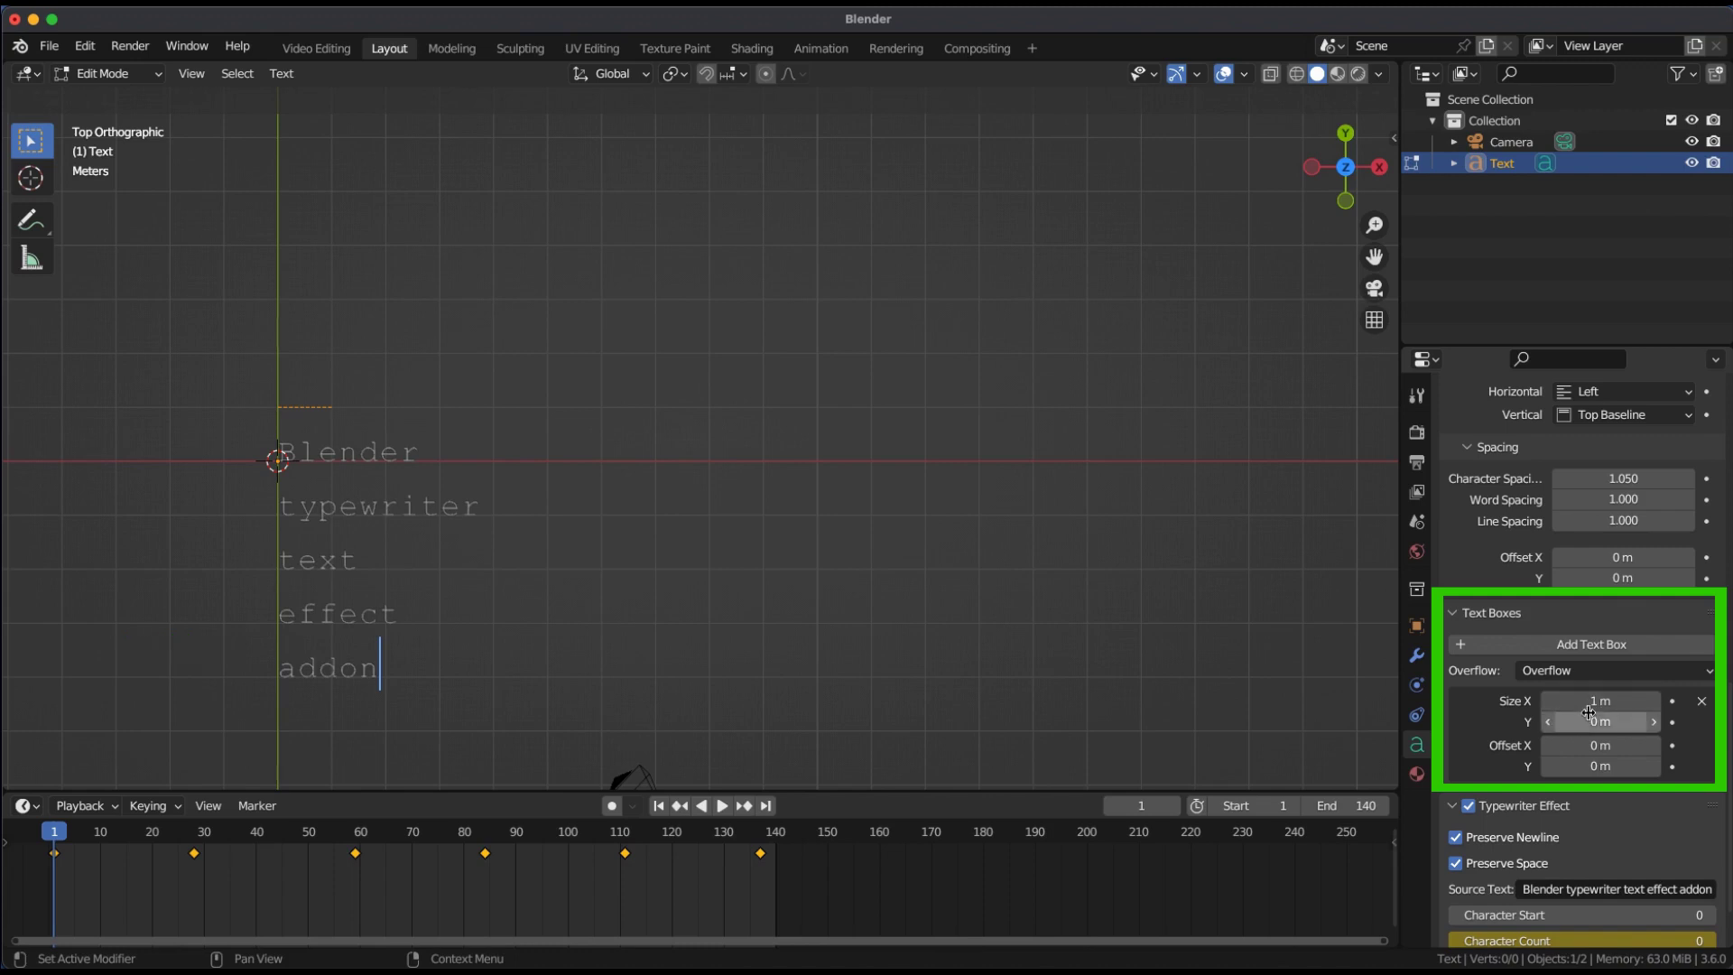
left_click_drag(1600, 700, 1728, 700)
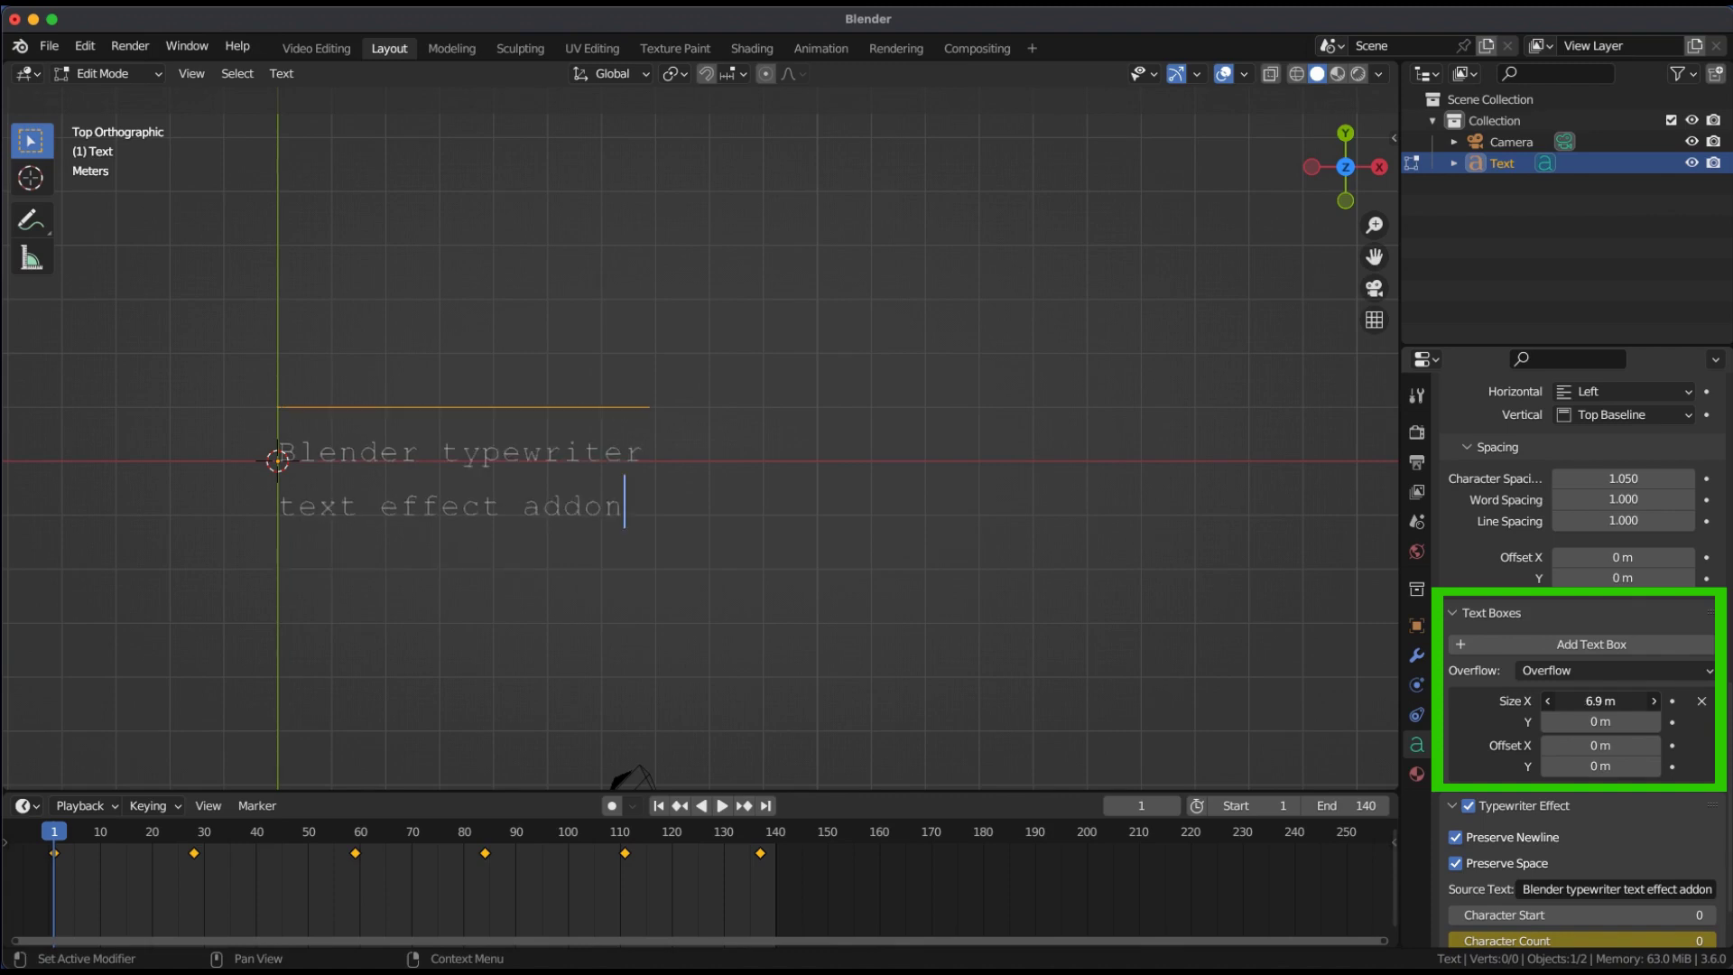
left_click_drag(1589, 716, 1635, 716)
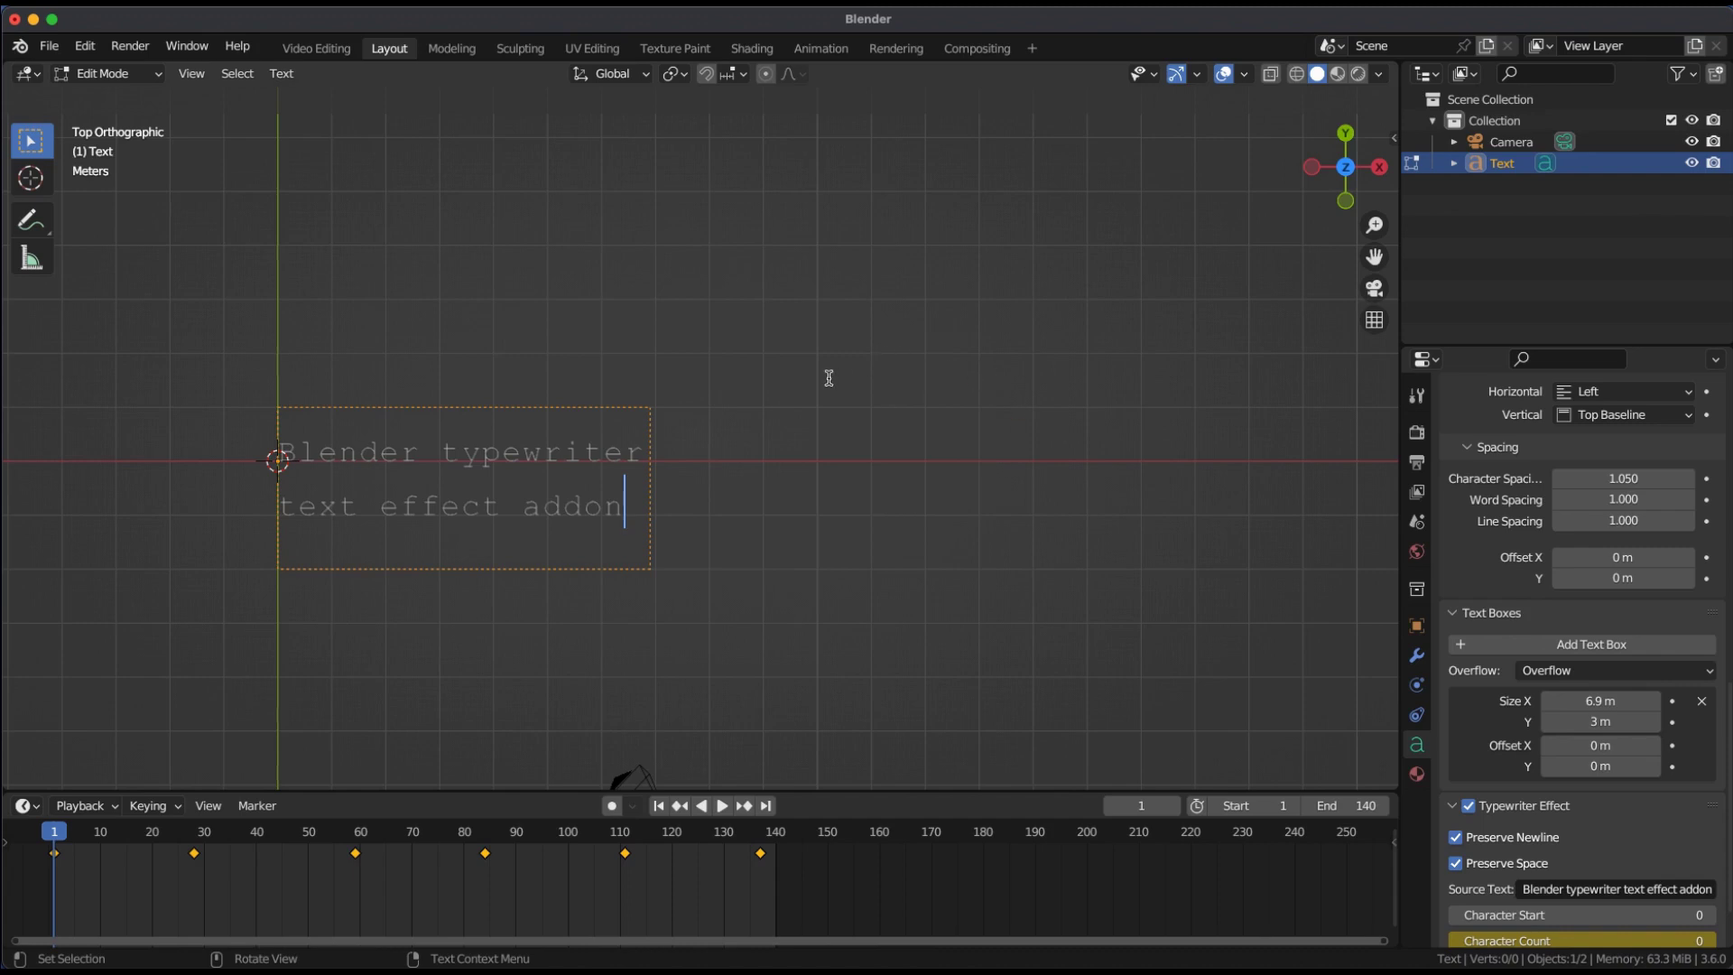
key("Tab")
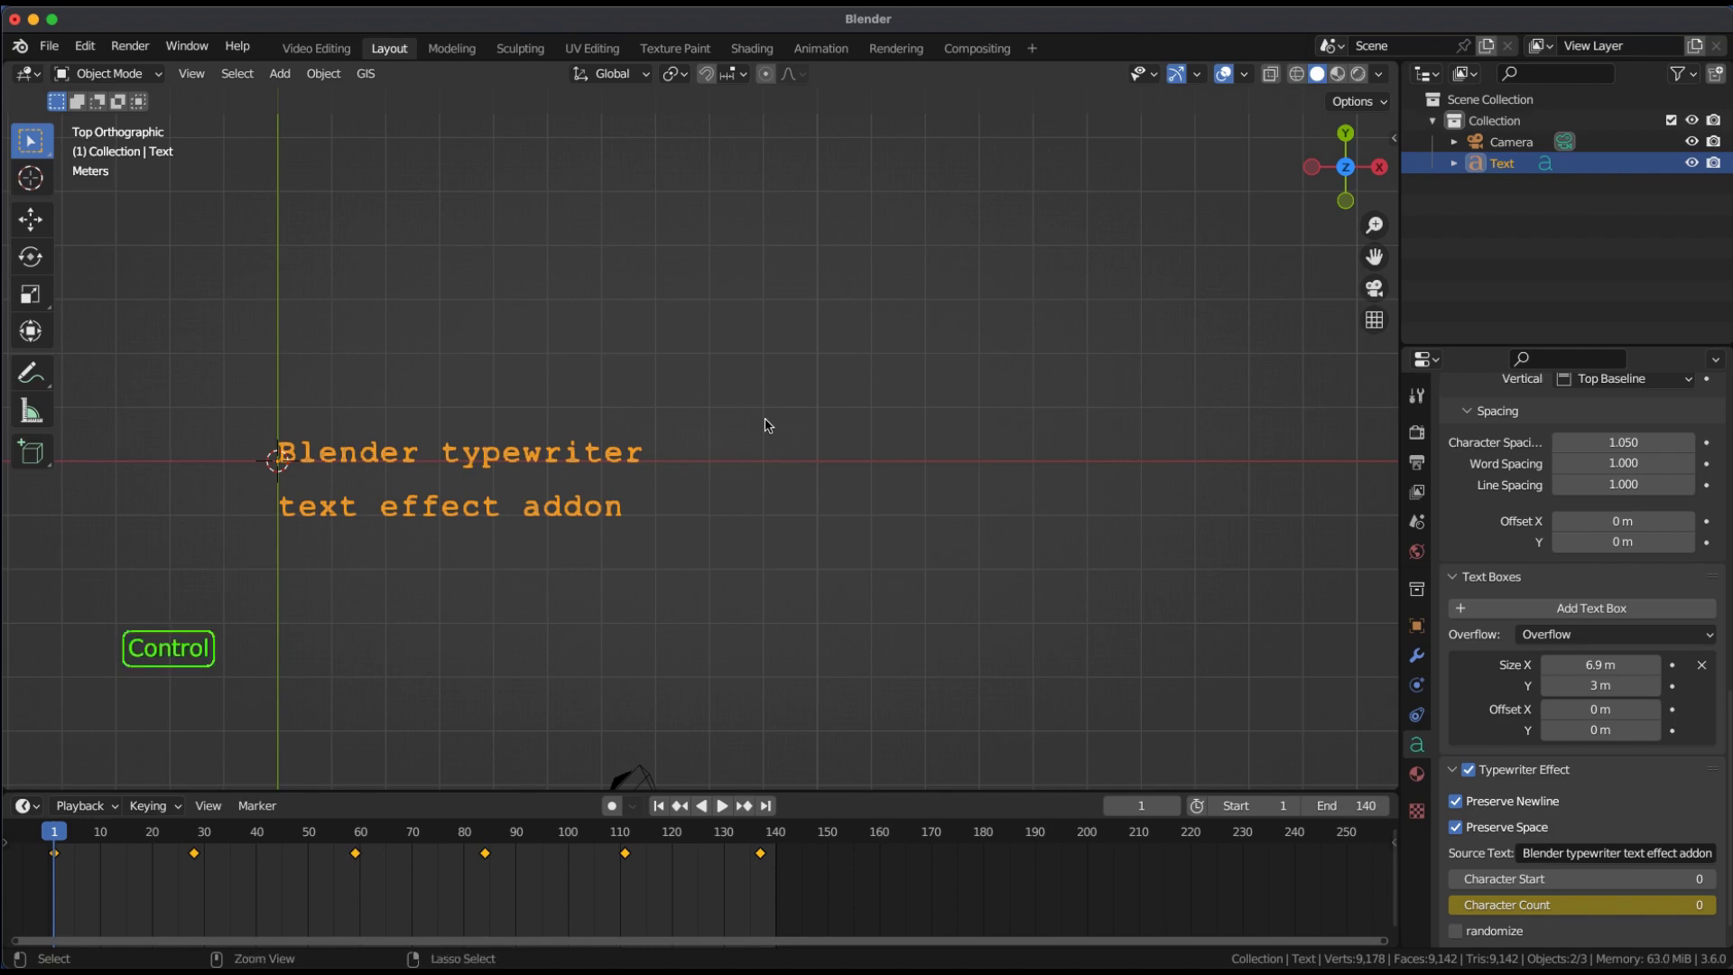
- Align the camera to the current view and move it to frame the two-line text
key("ctrl+alt+KP_0")
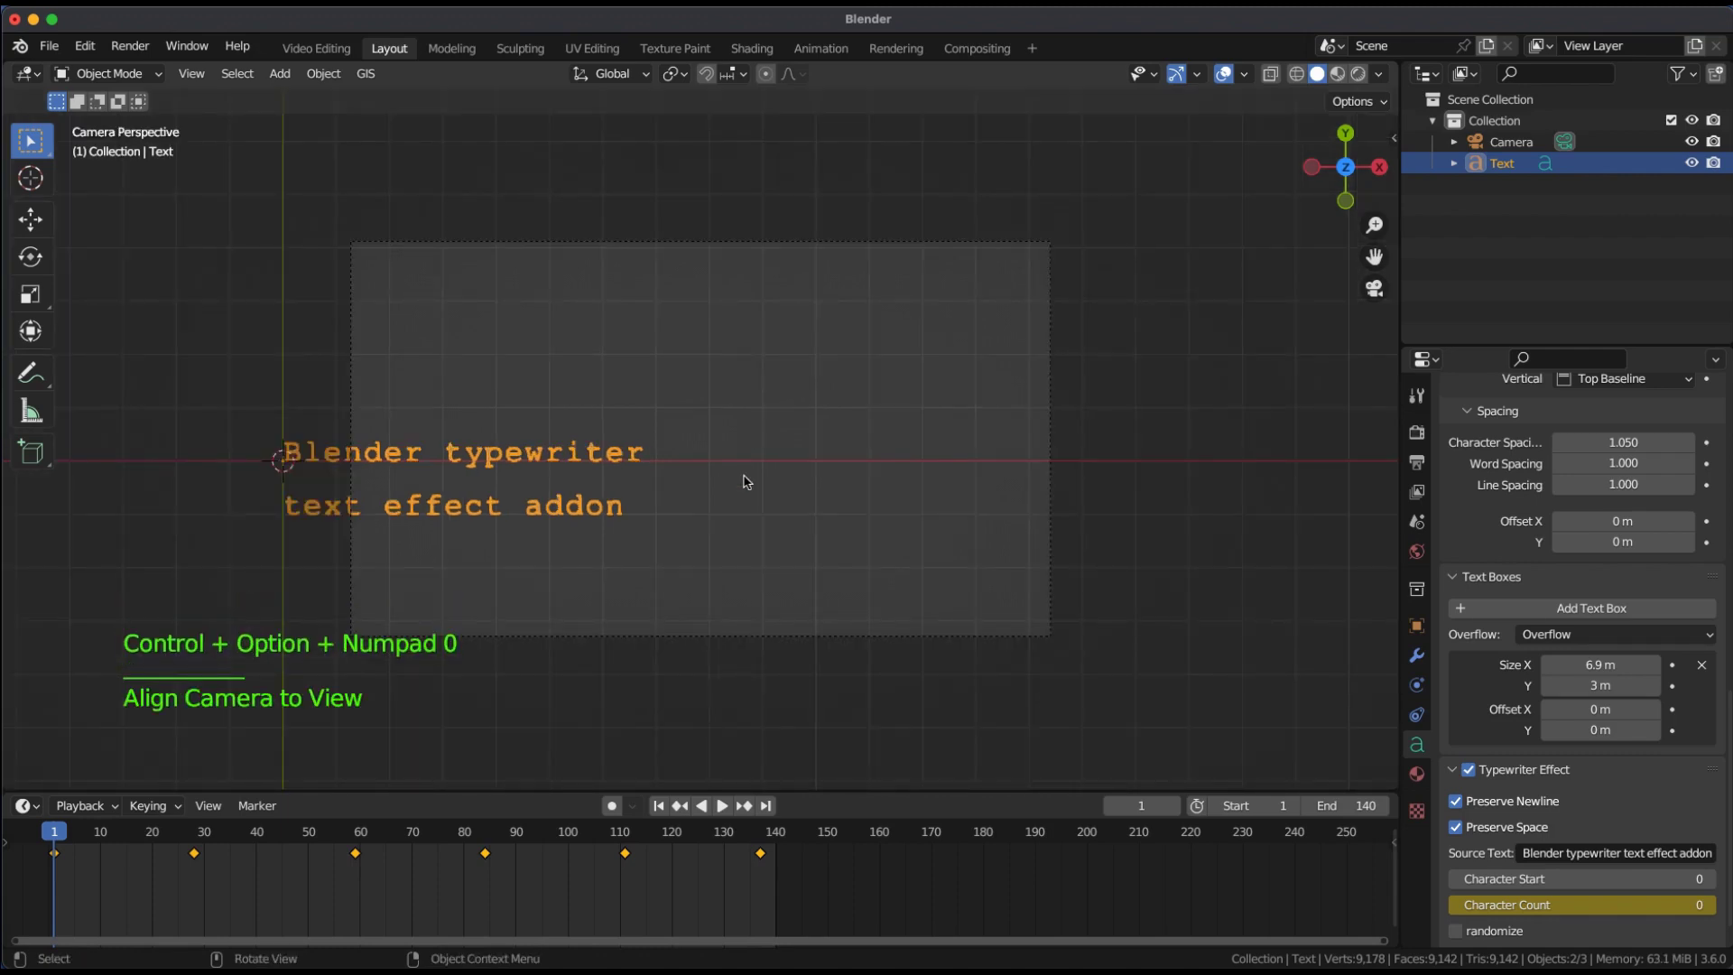
scroll(785, 470, "down", 2)
middle_click_drag(770, 460, 816, 454, "shift")
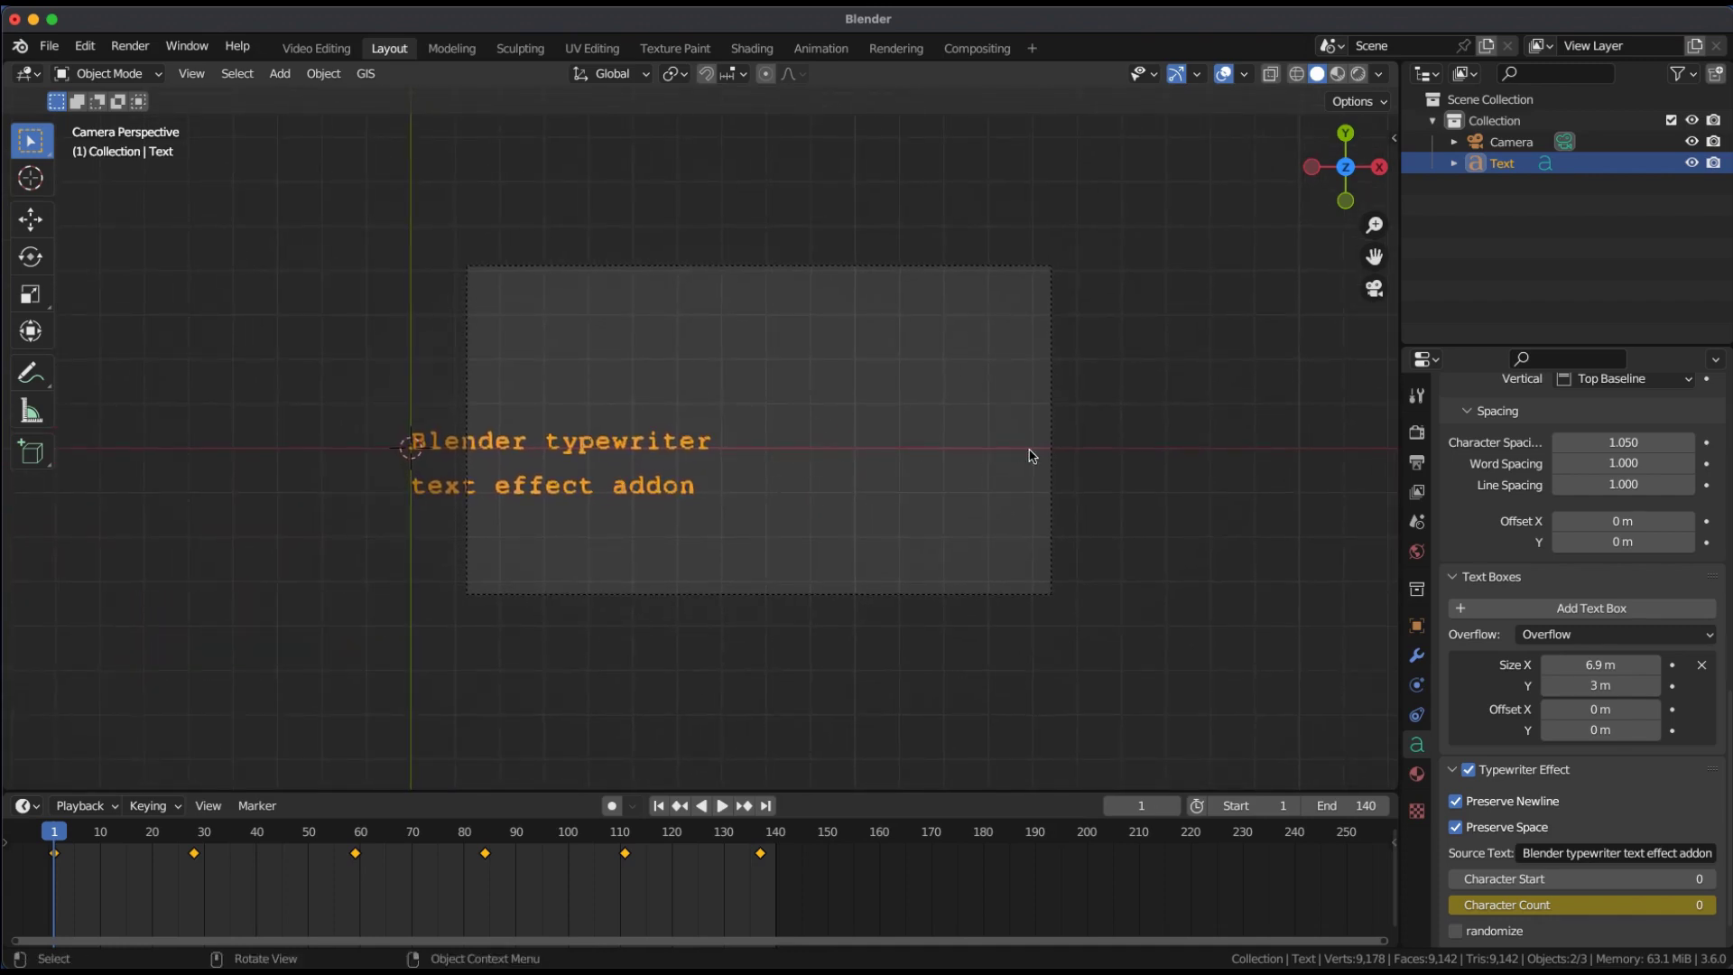
left_click(1051, 472)
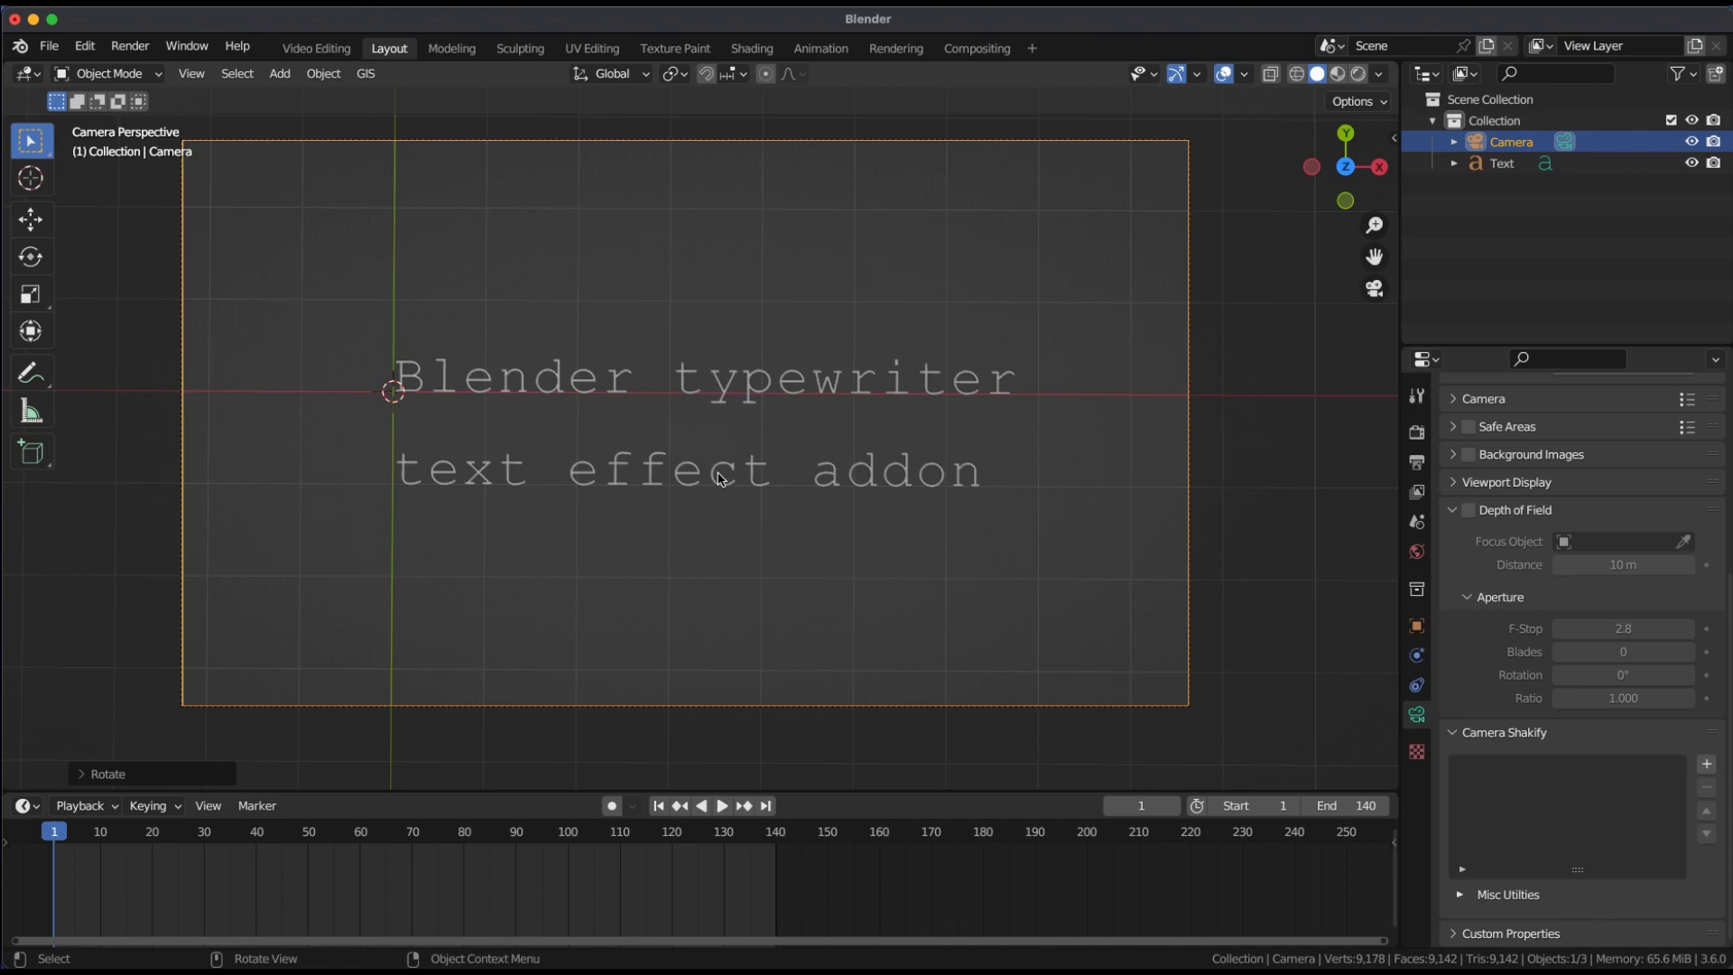
key("g")
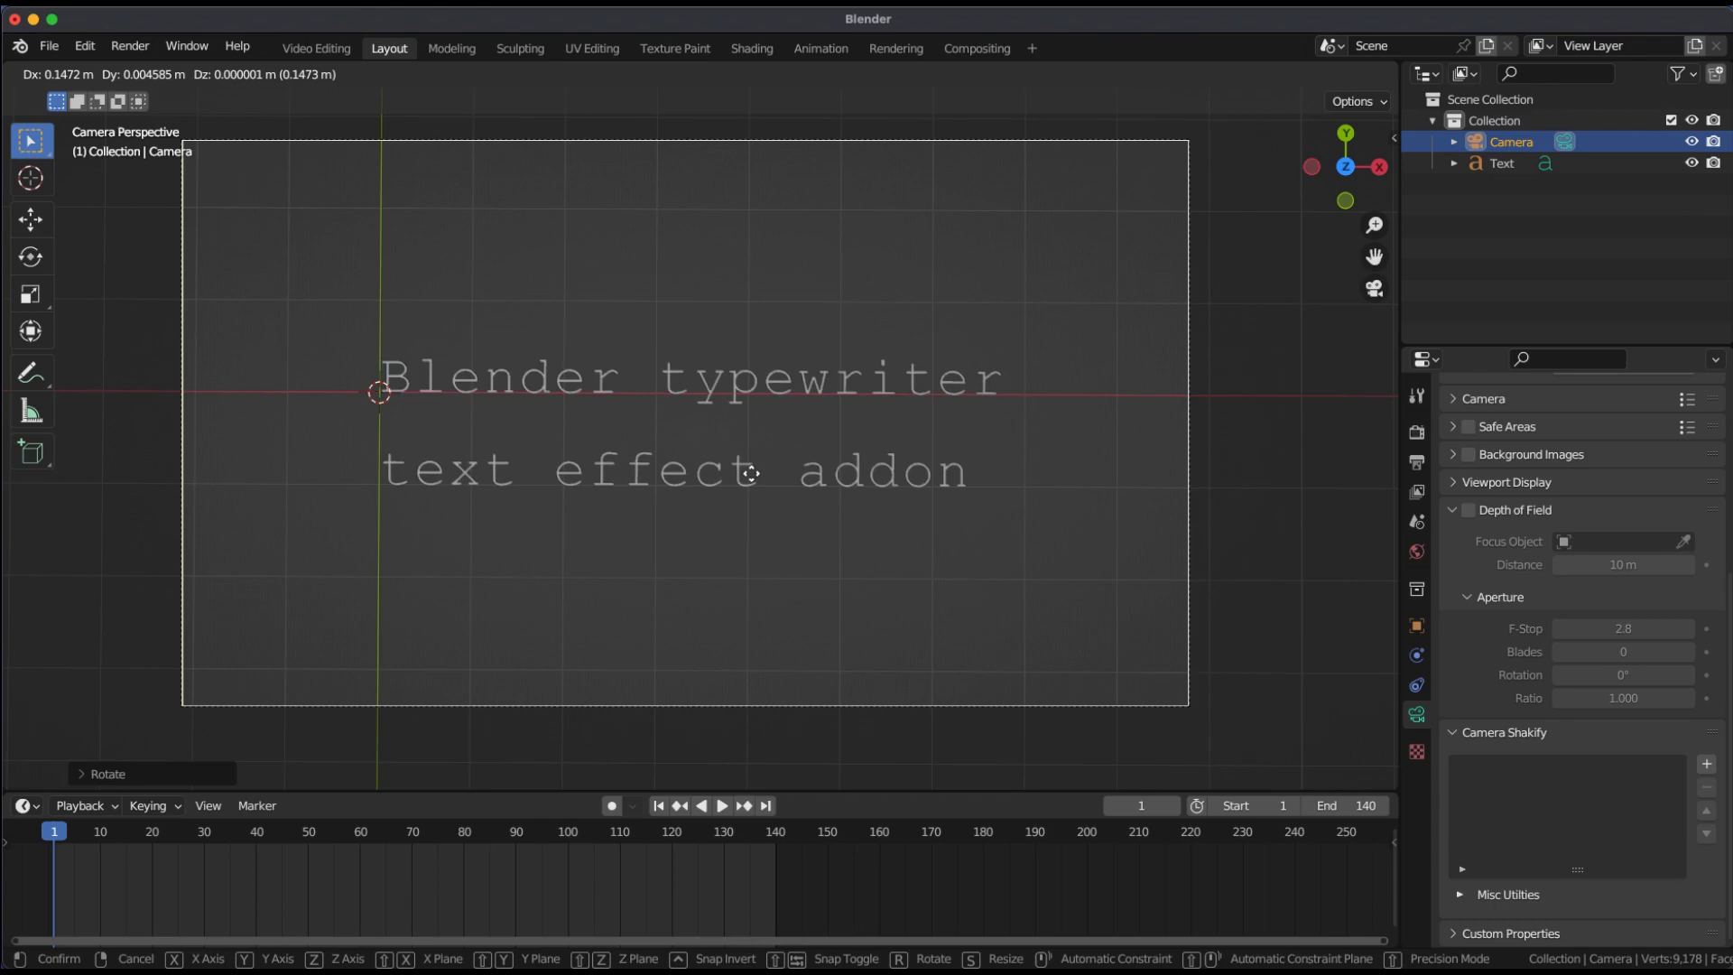
left_click(751, 473)
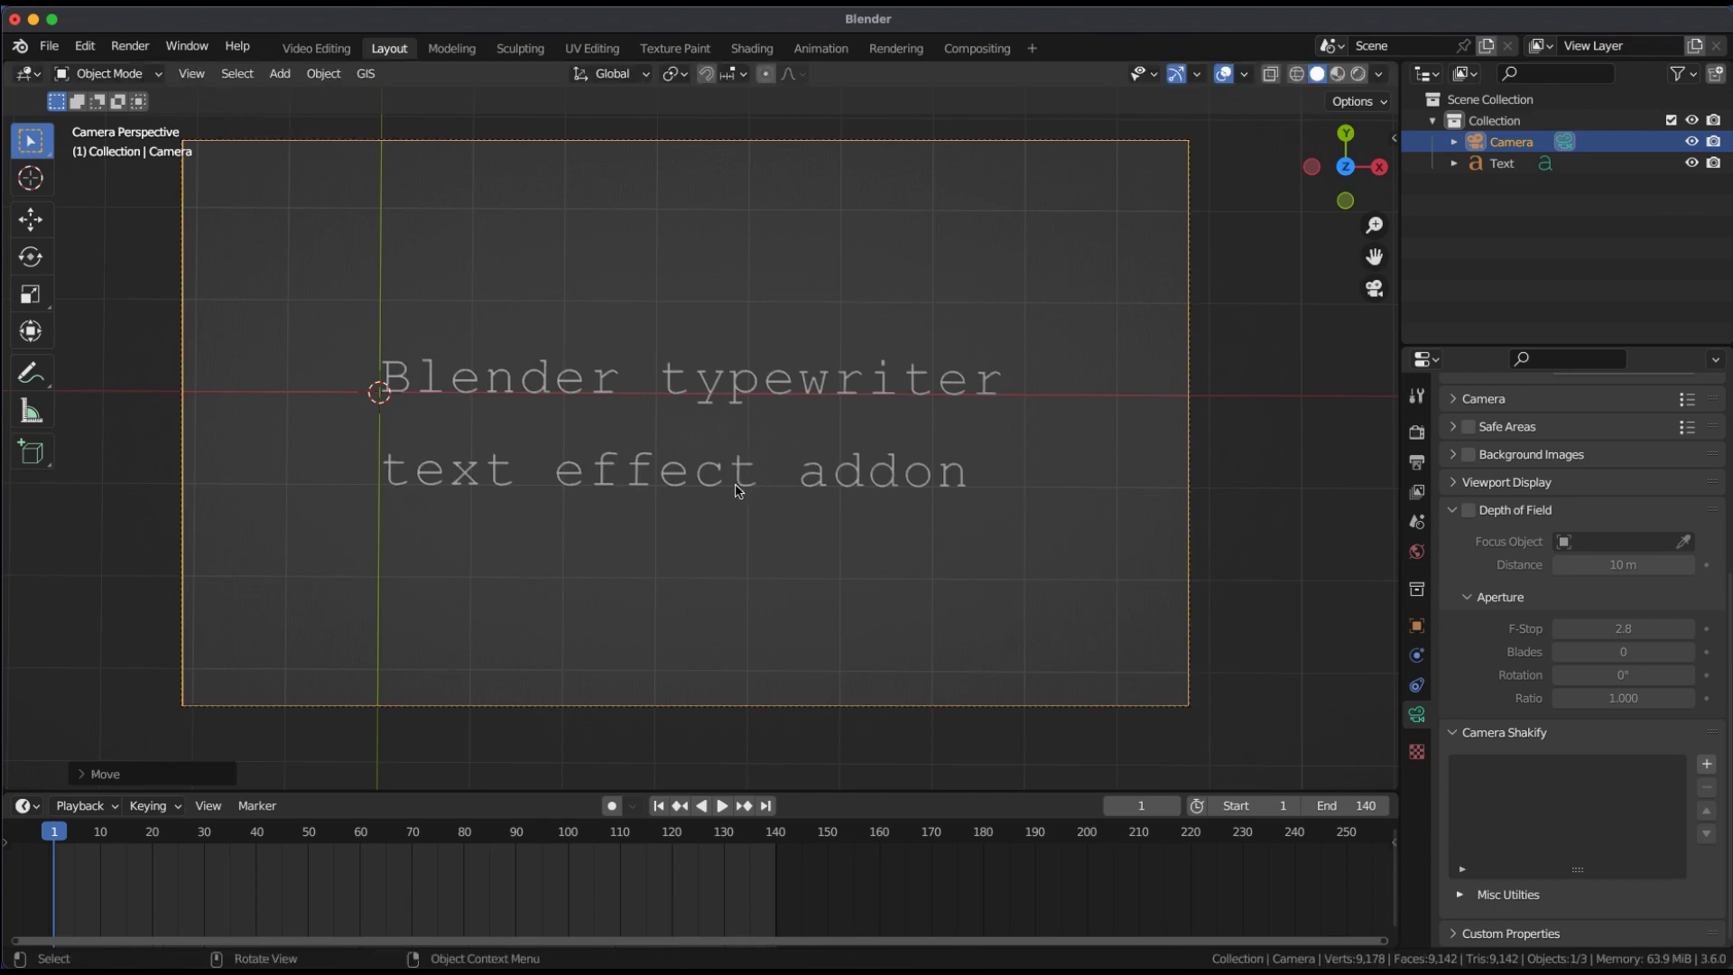
- Play the typewriter animation from the first frame, then reselect the Text object
key("shift+Left")
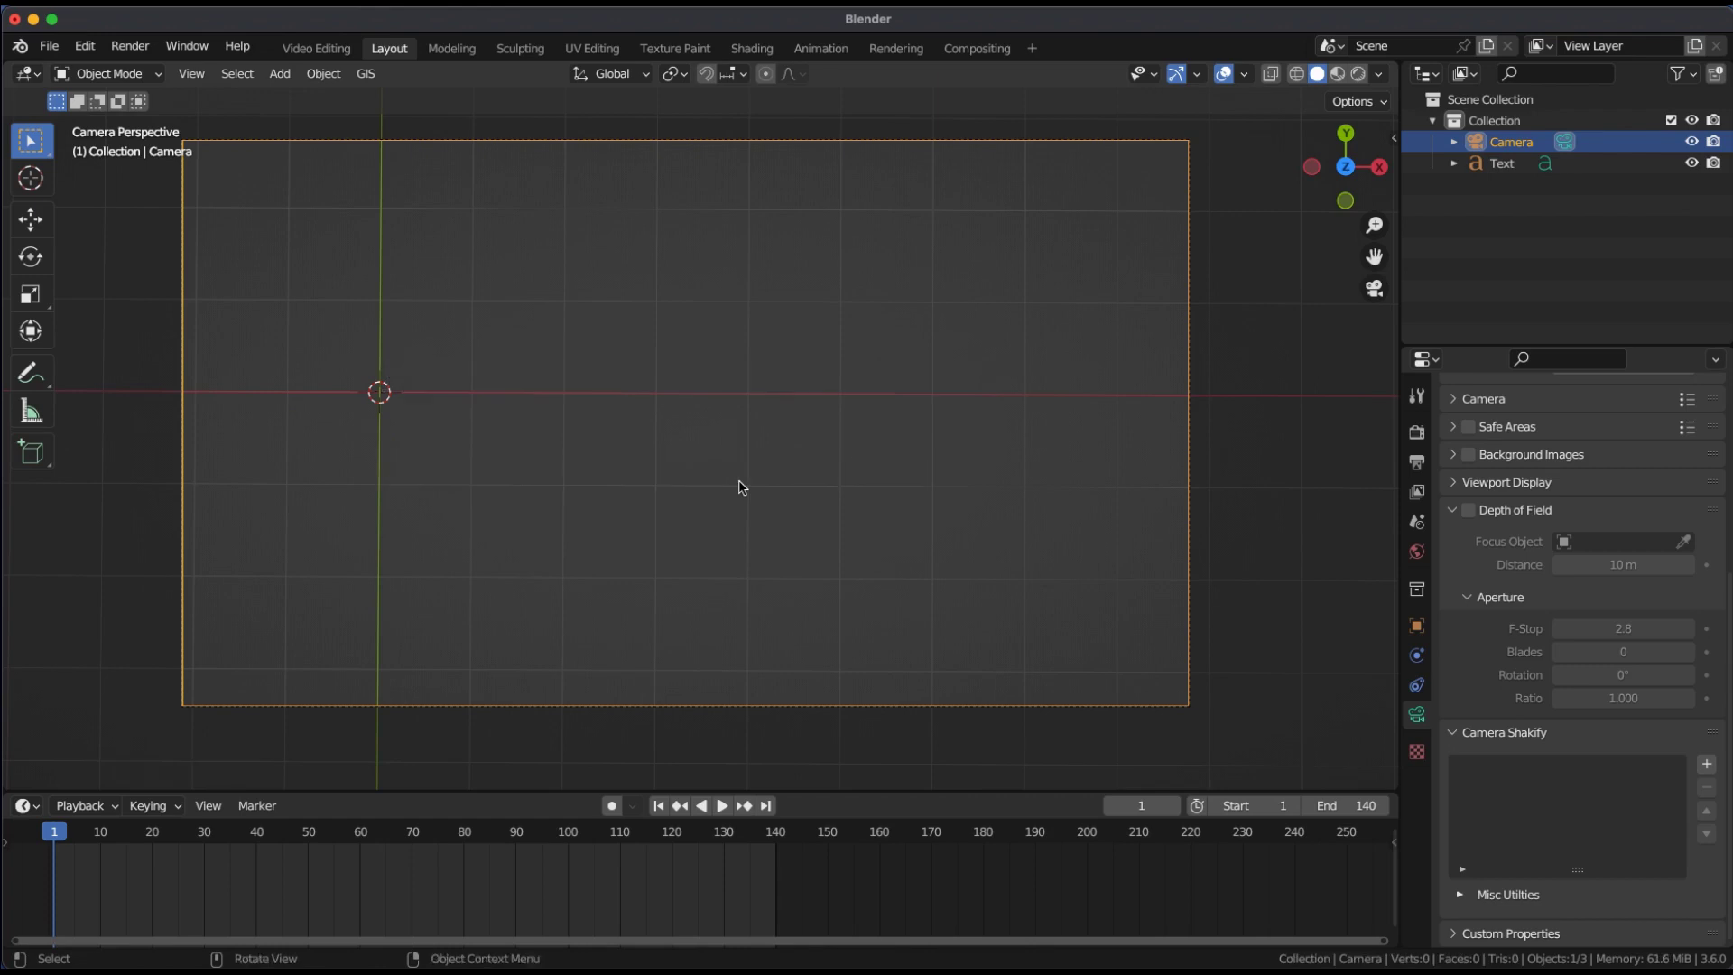
key("space")
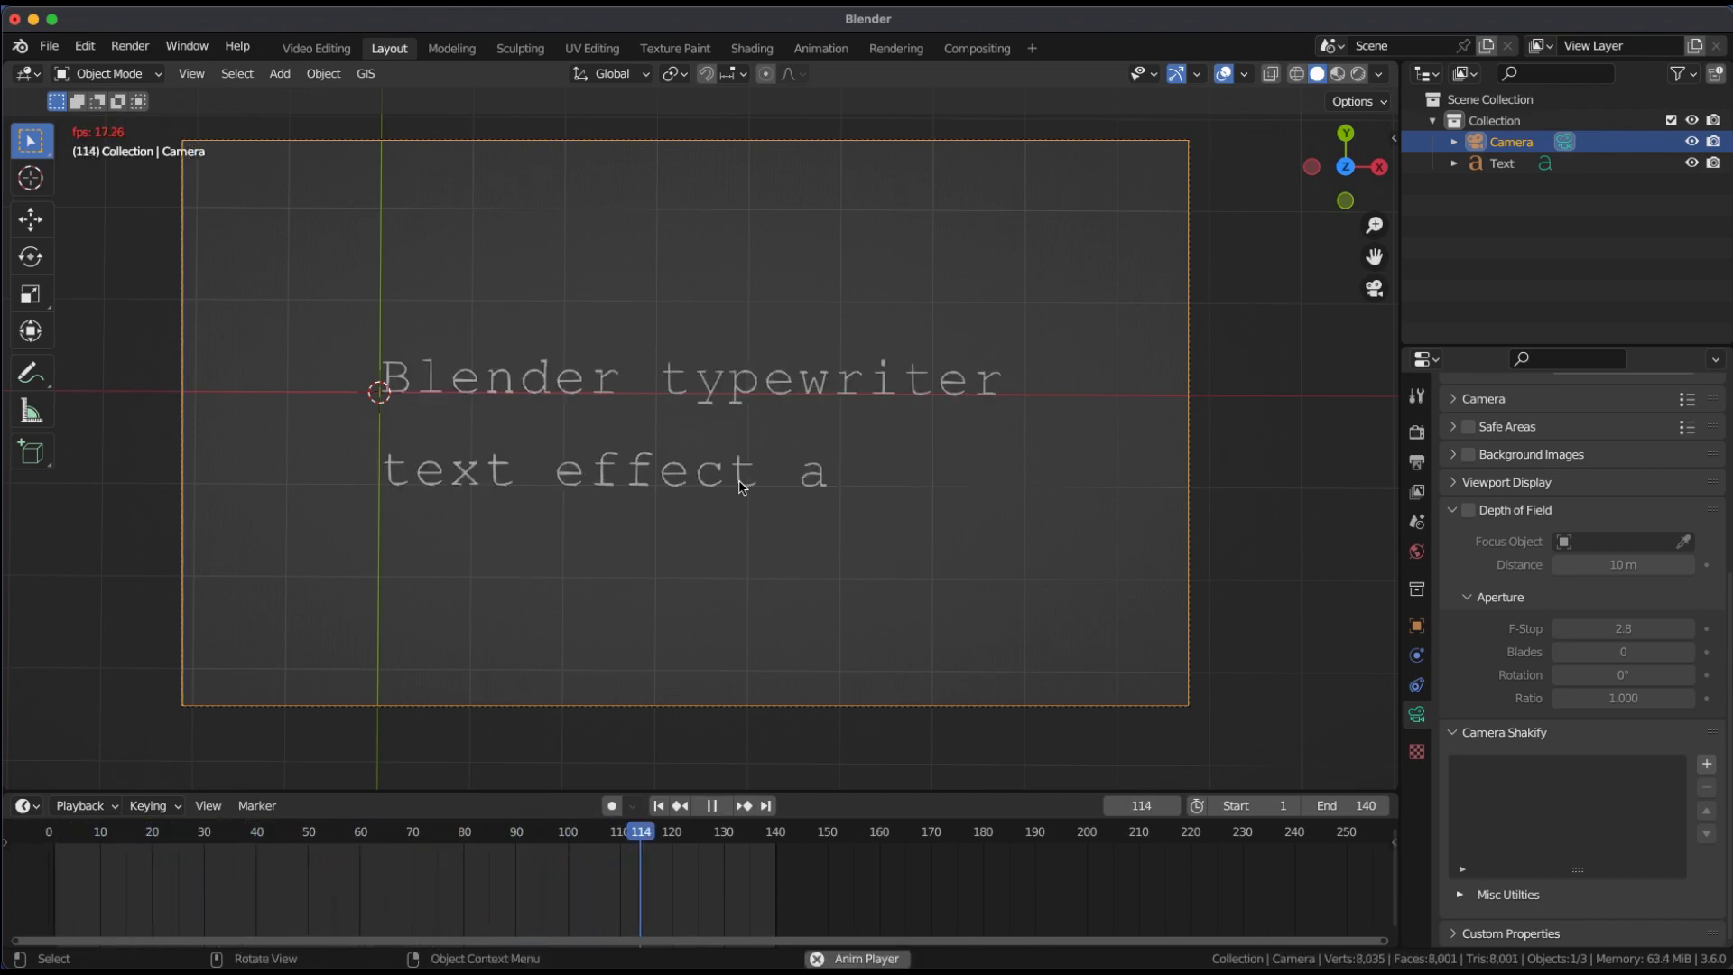
key("space")
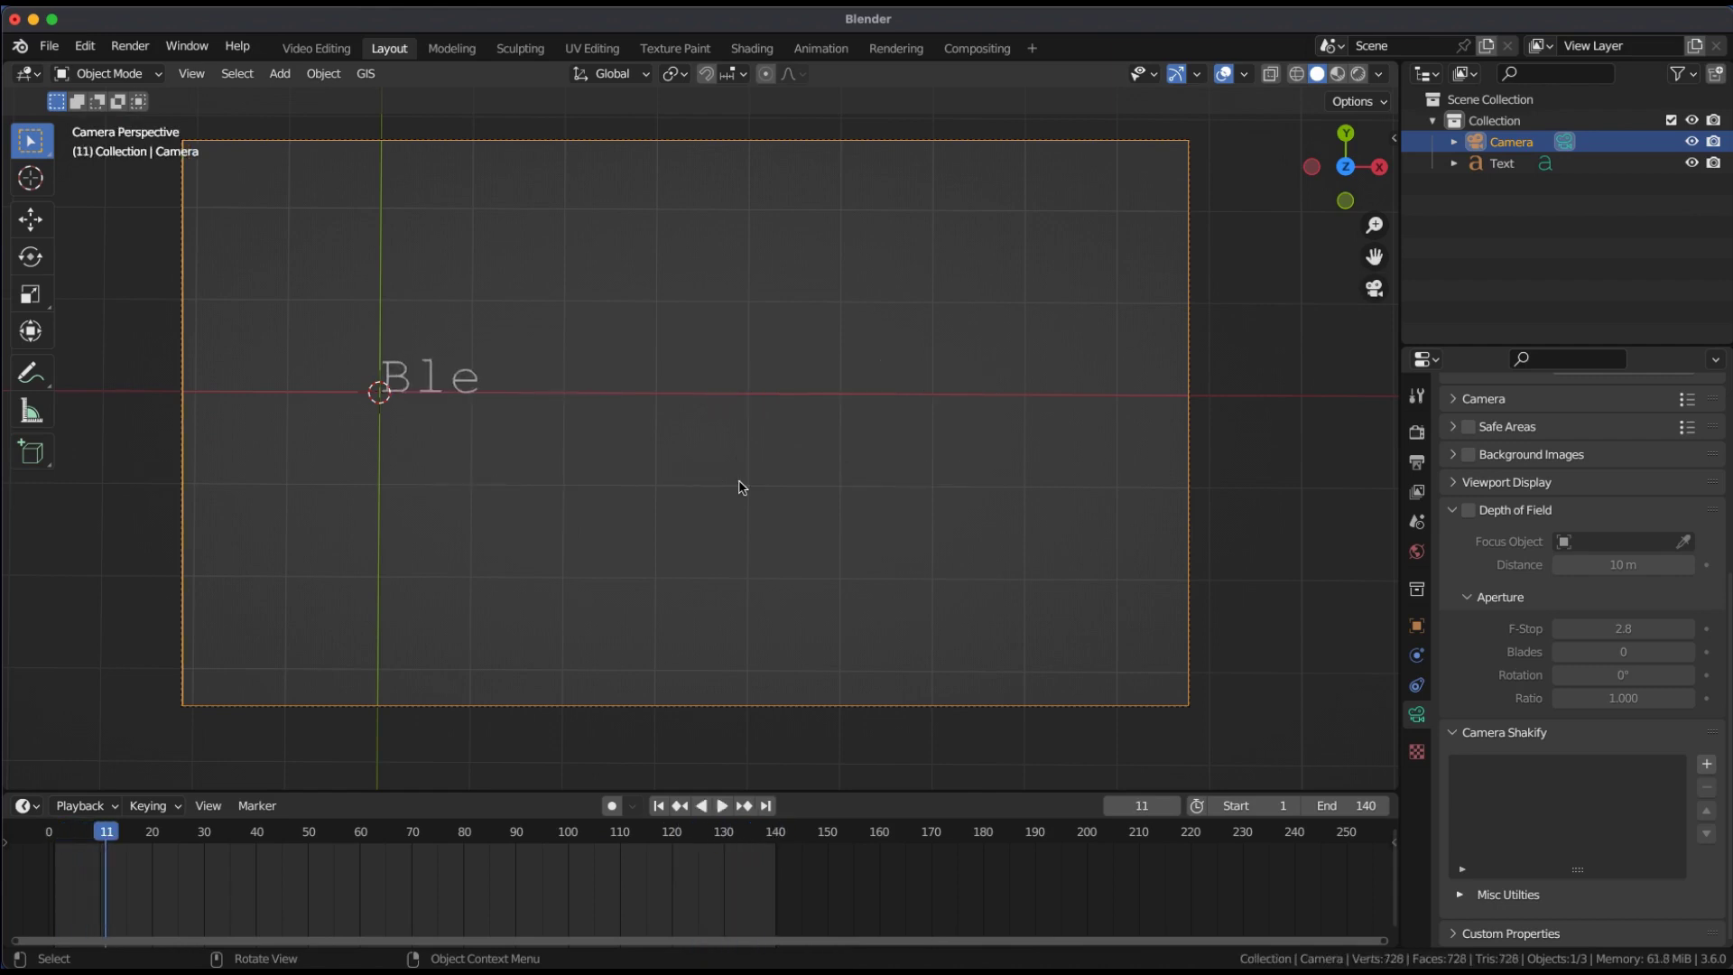
key("shift+Left")
left_click(1498, 164)
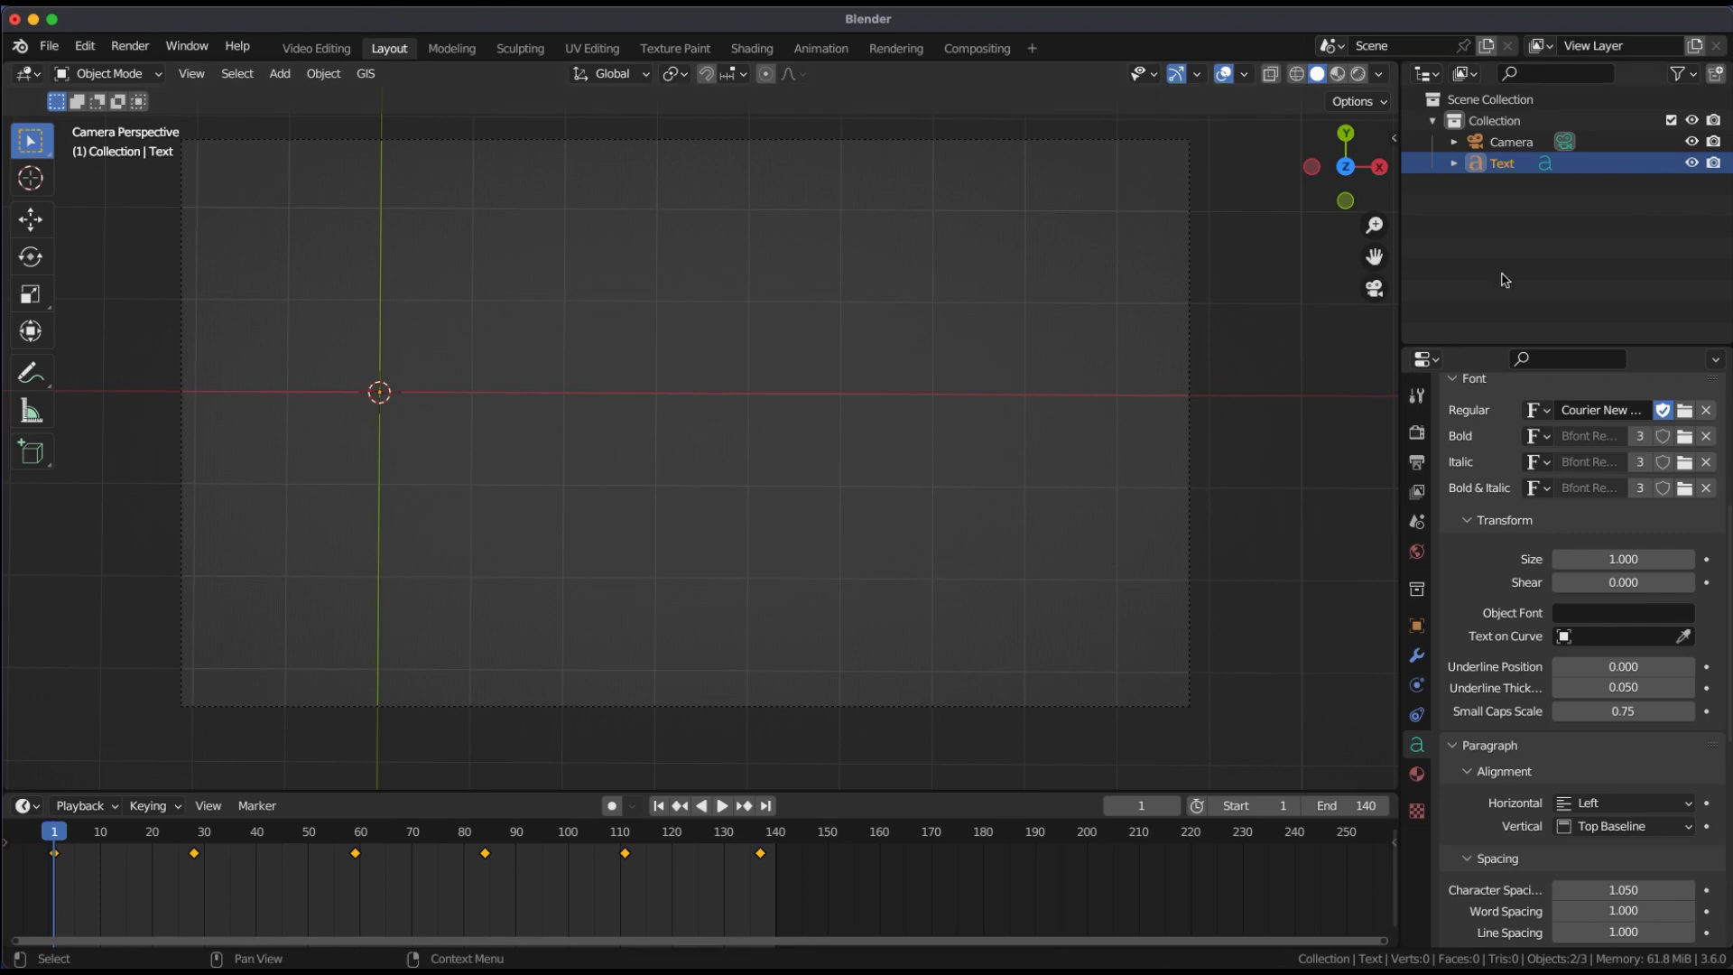
- Switch the render engine to Eevee and turn on a transparent Film background
left_click_drag(1470, 349, 1474, 238)
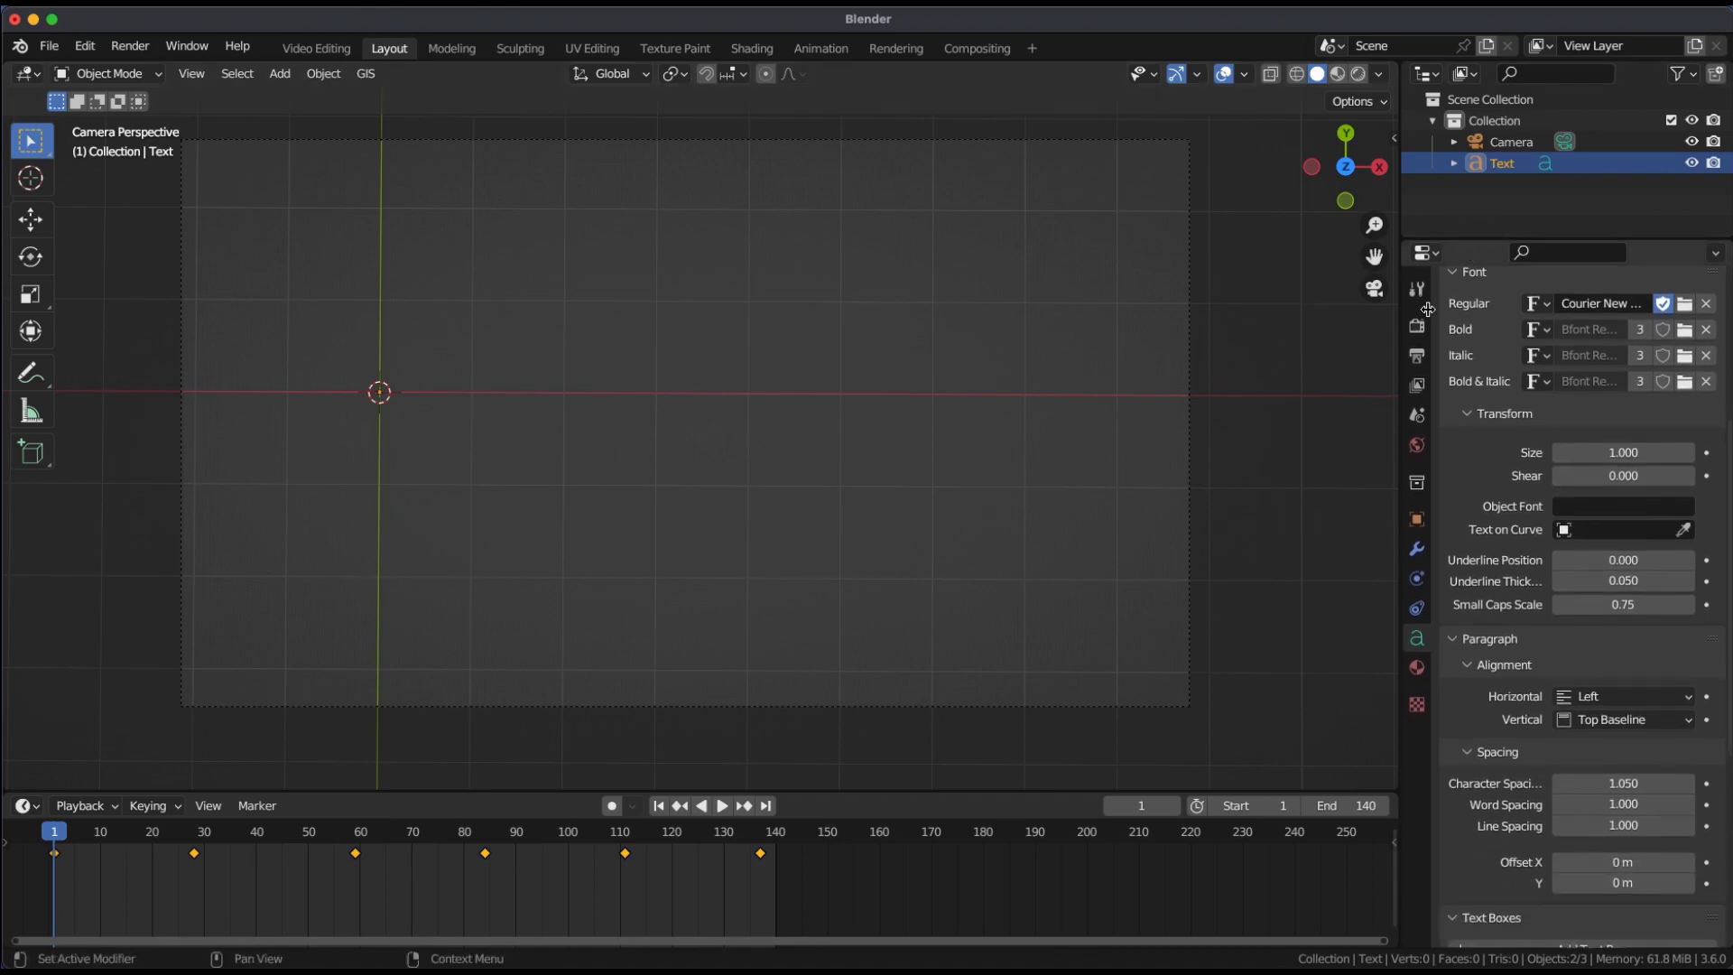
left_click(1416, 326)
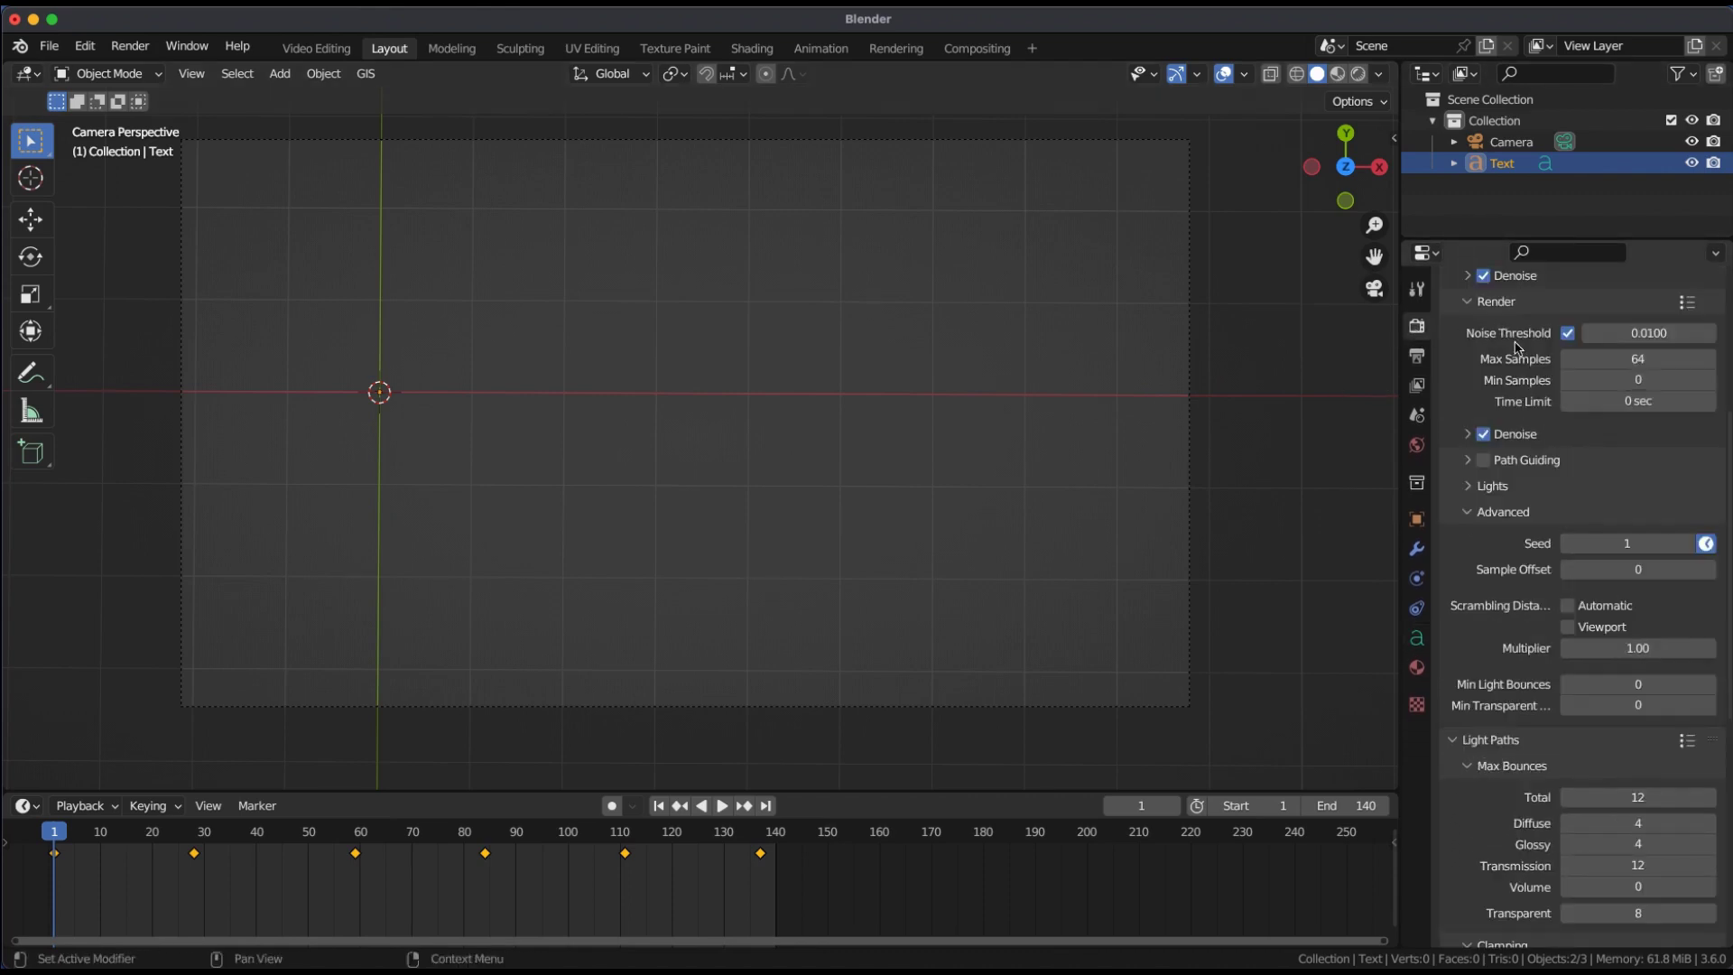
scroll(1556, 334, "up", 8)
left_click(1593, 323)
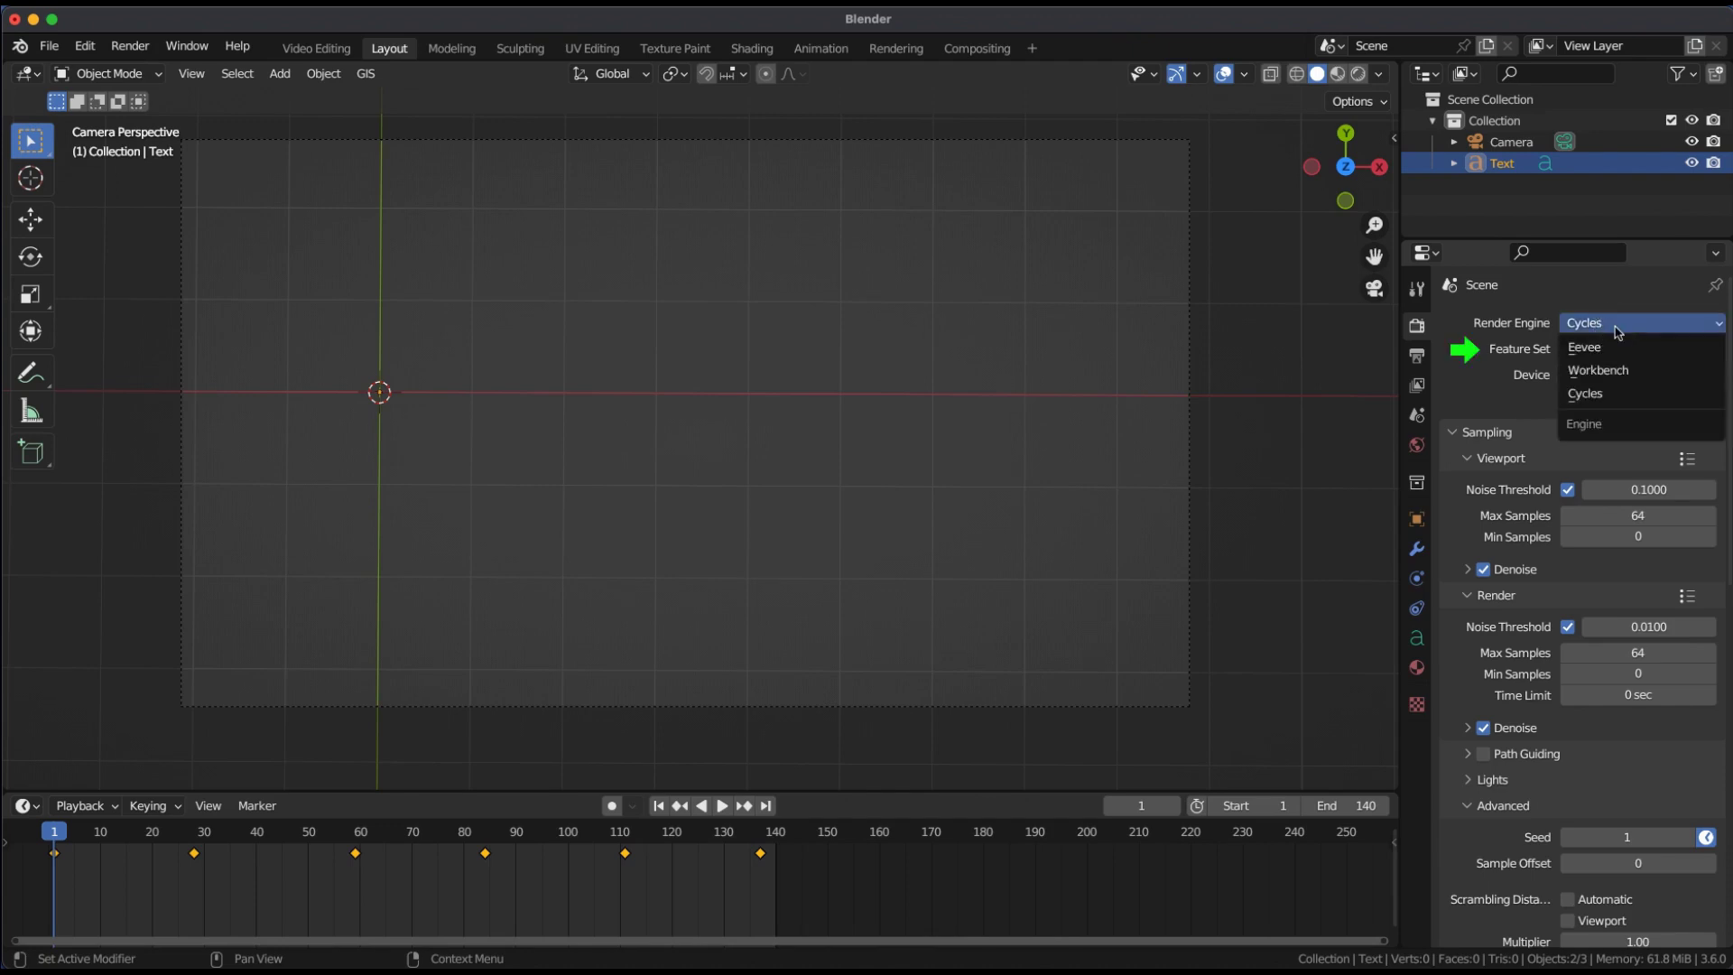
left_click(1606, 349)
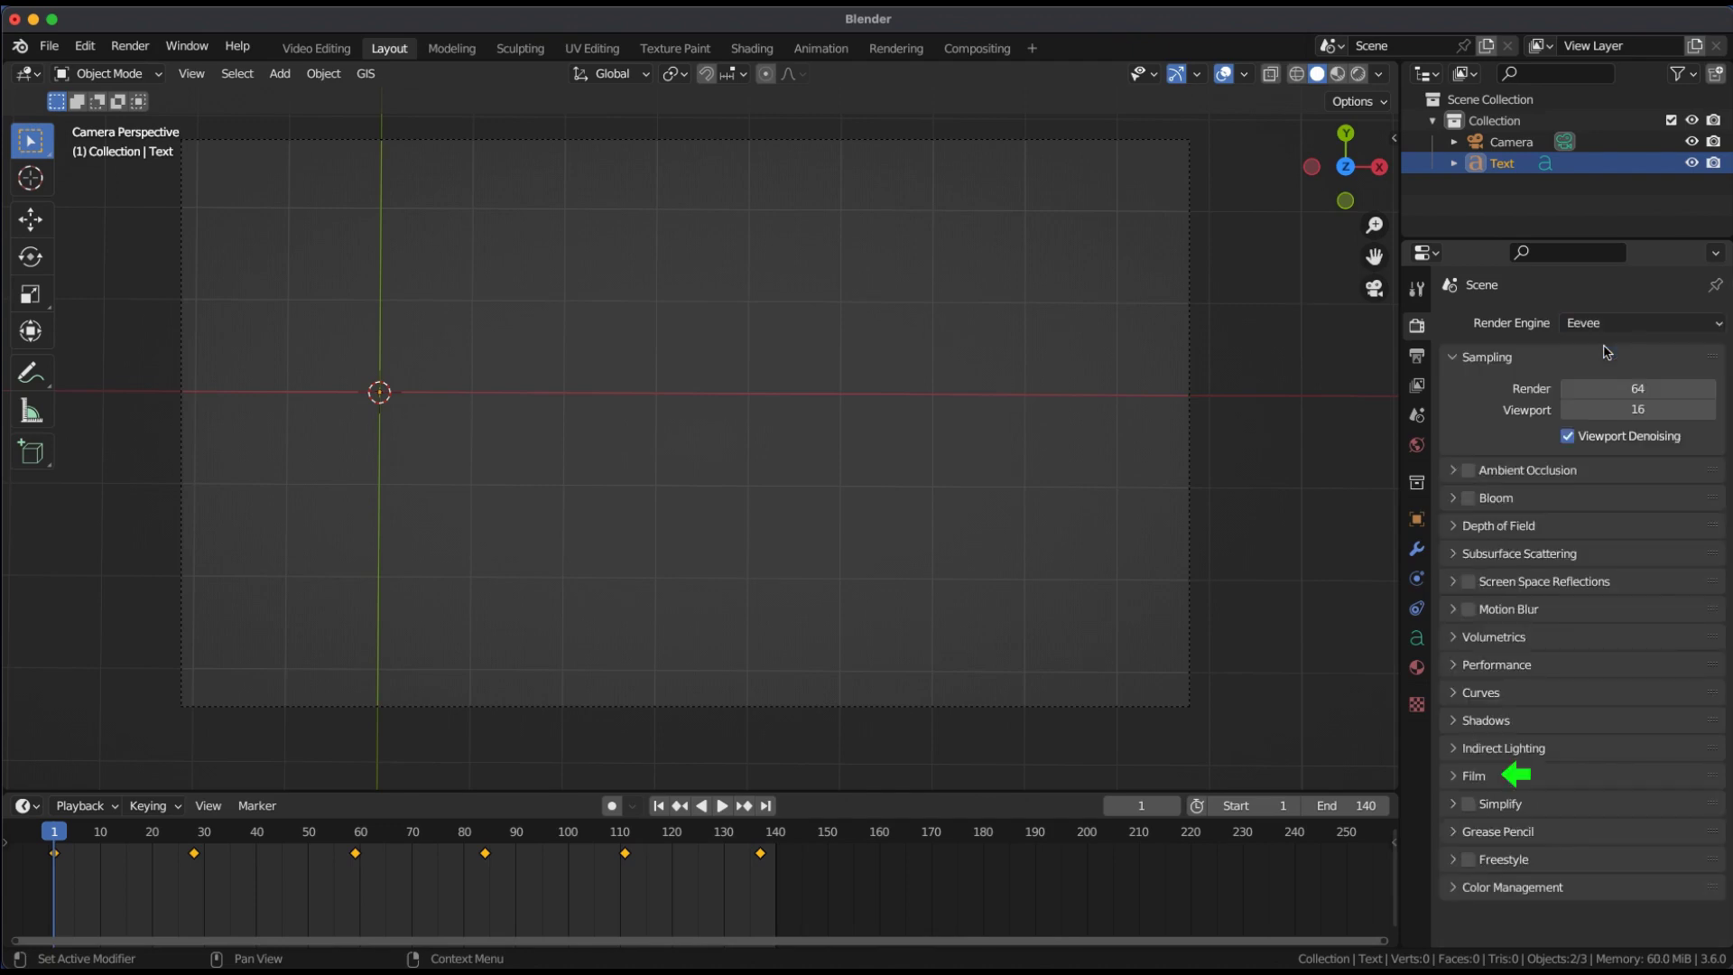
left_click(1461, 780)
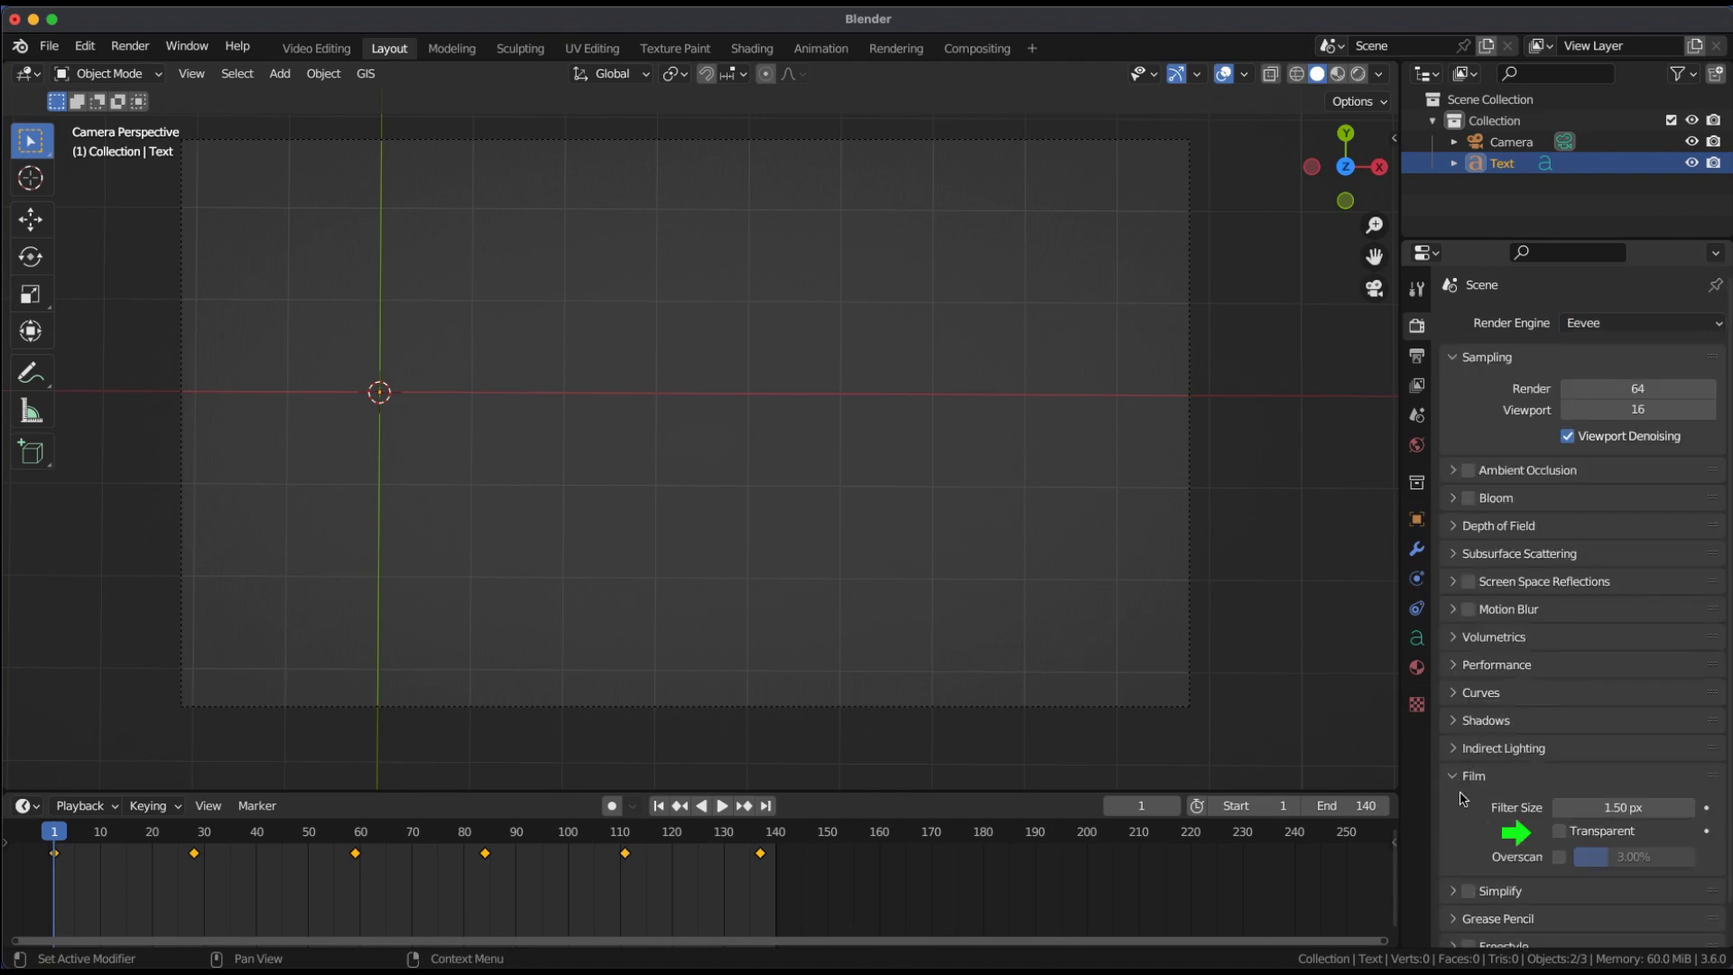
left_click(1559, 831)
- Set the output file format to PNG with RGBA colour
left_click(1416, 356)
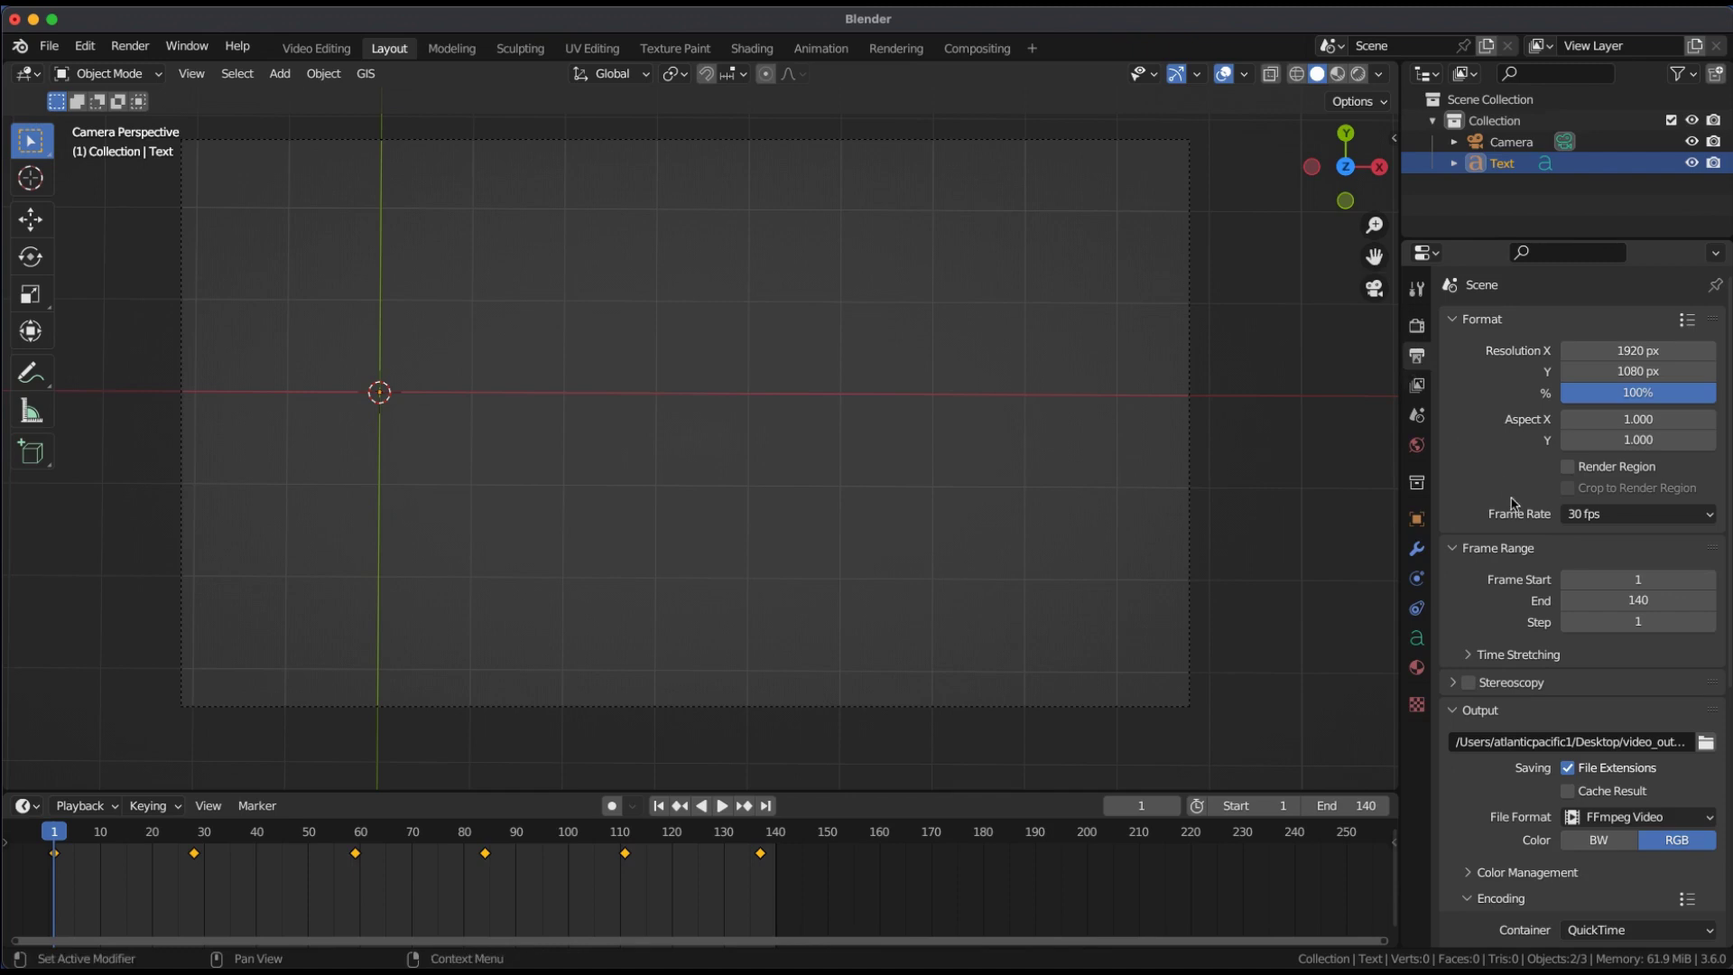
scroll(1516, 519, "down", 8)
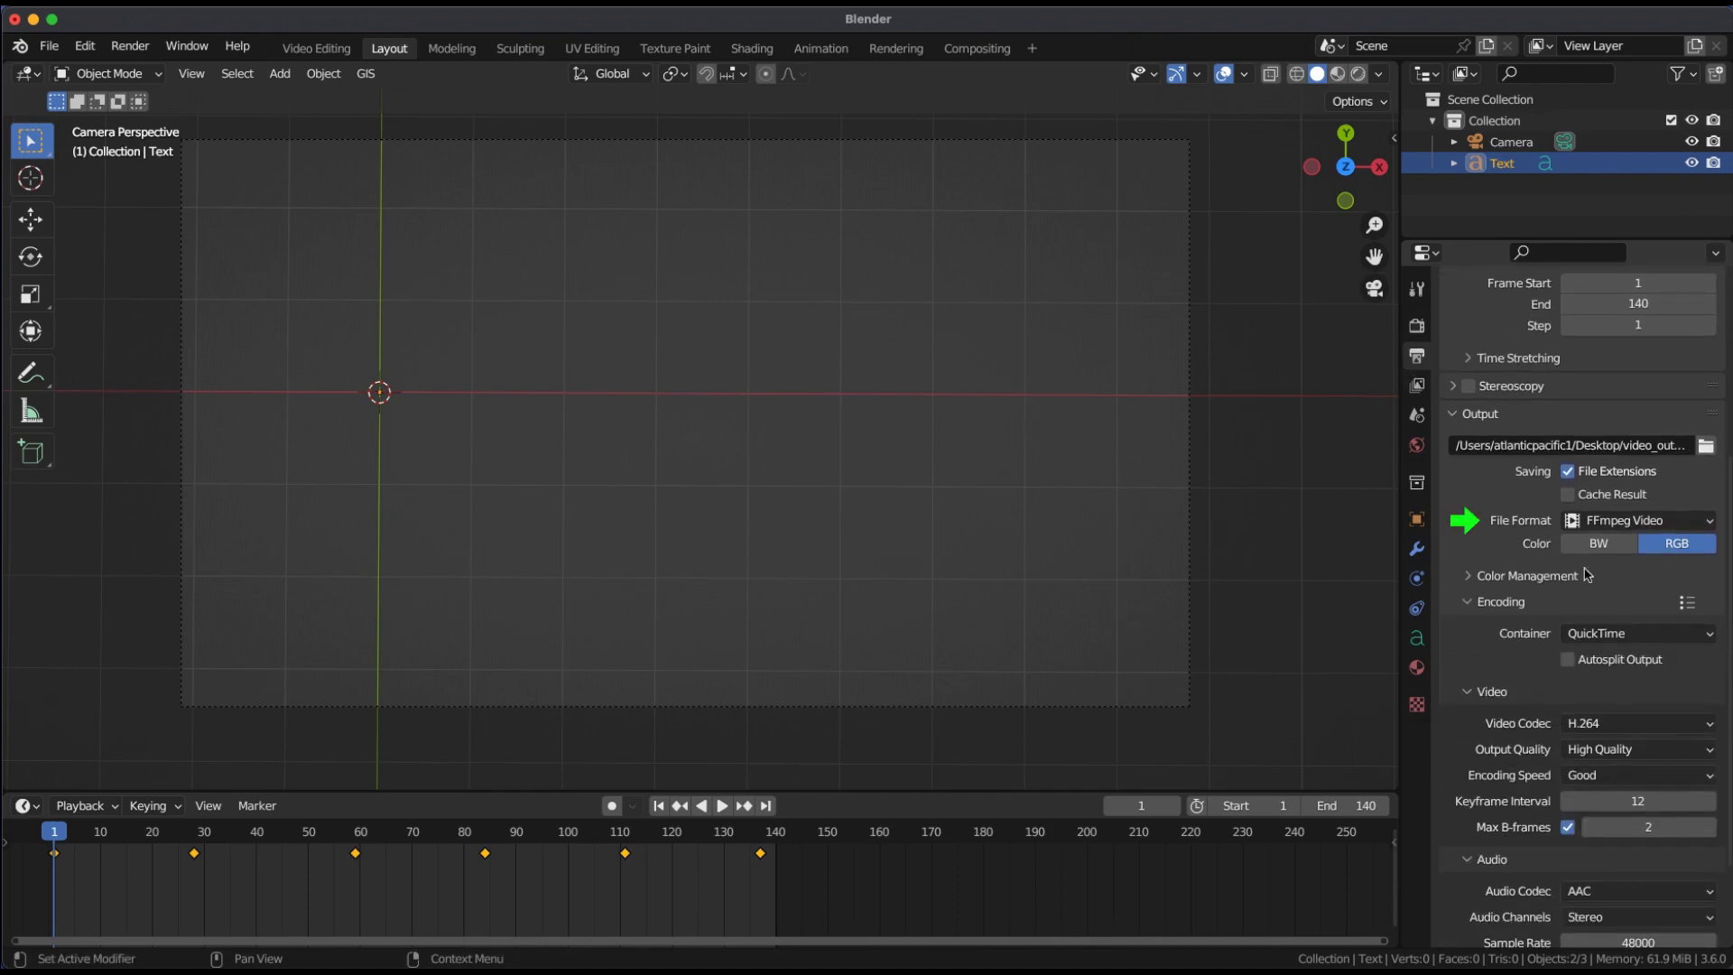
left_click(1638, 521)
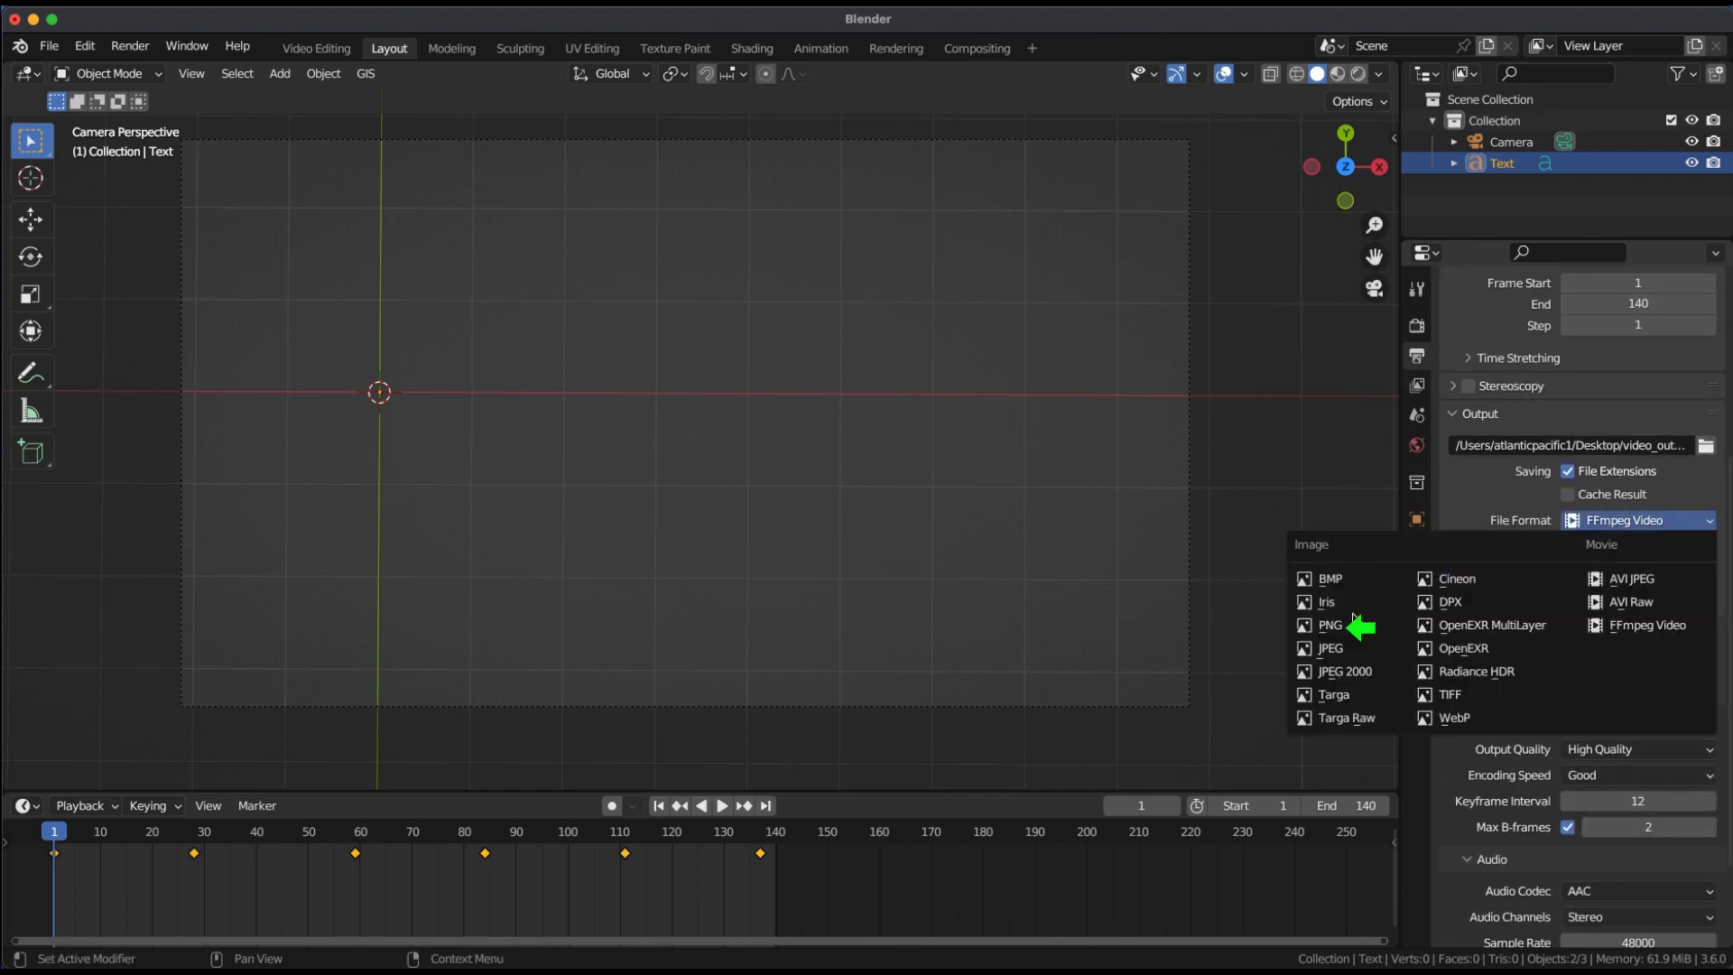
left_click(1354, 620)
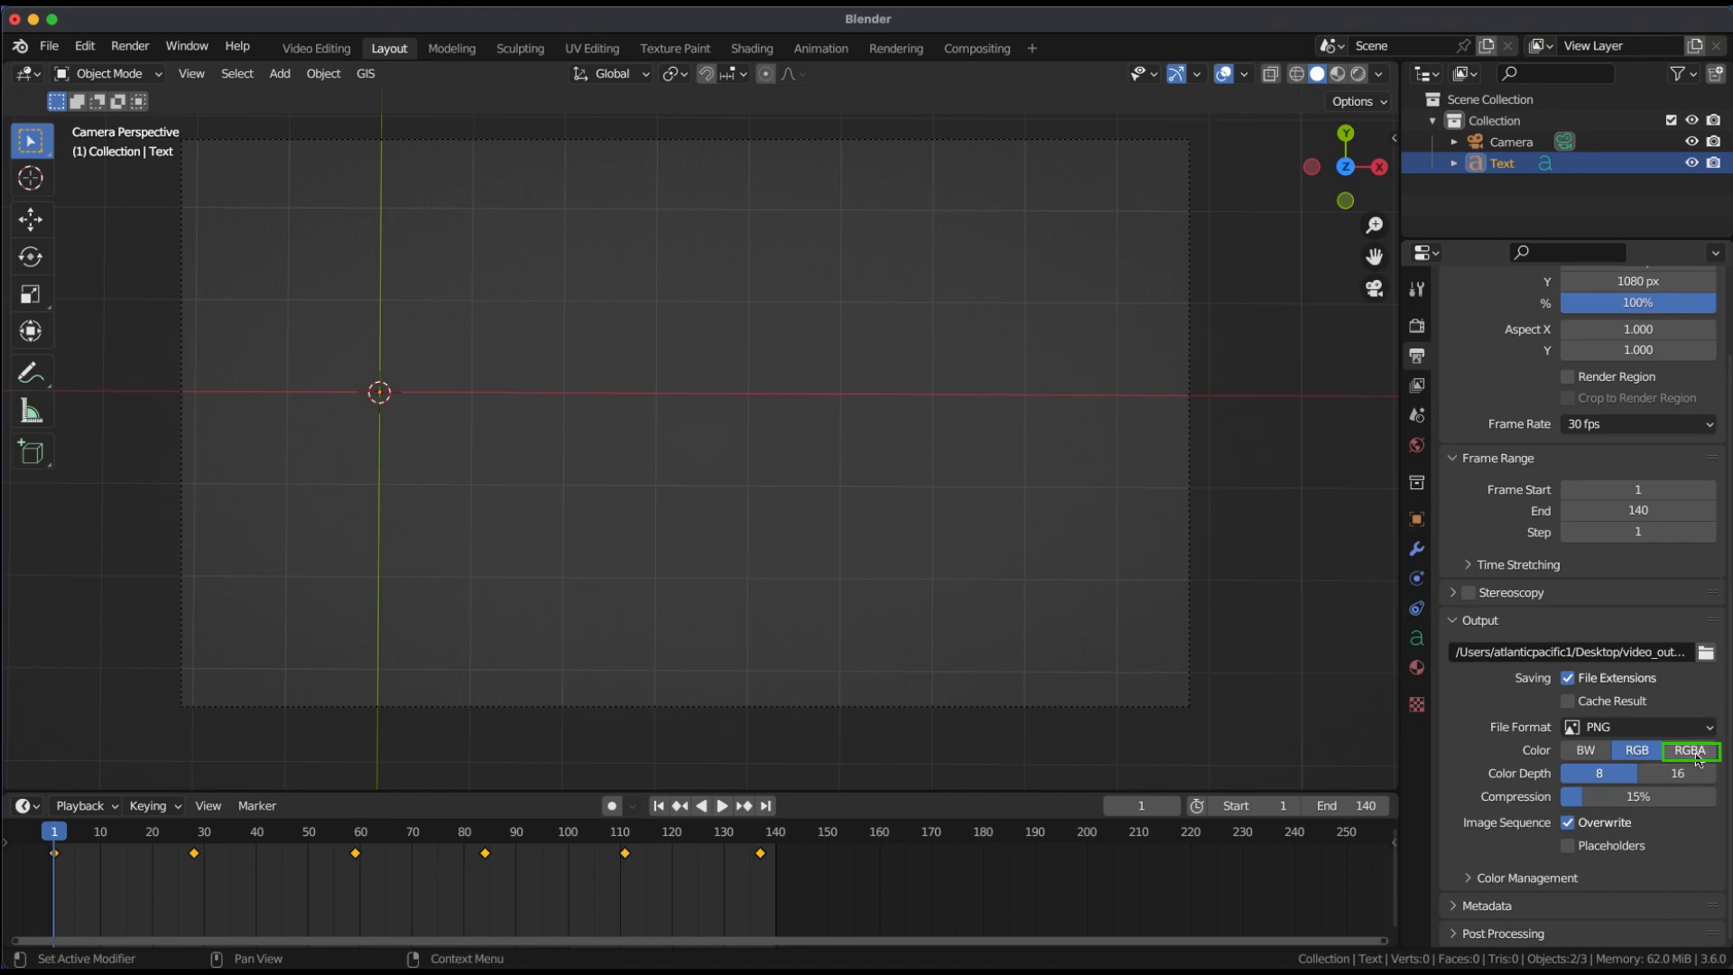
left_click(1695, 753)
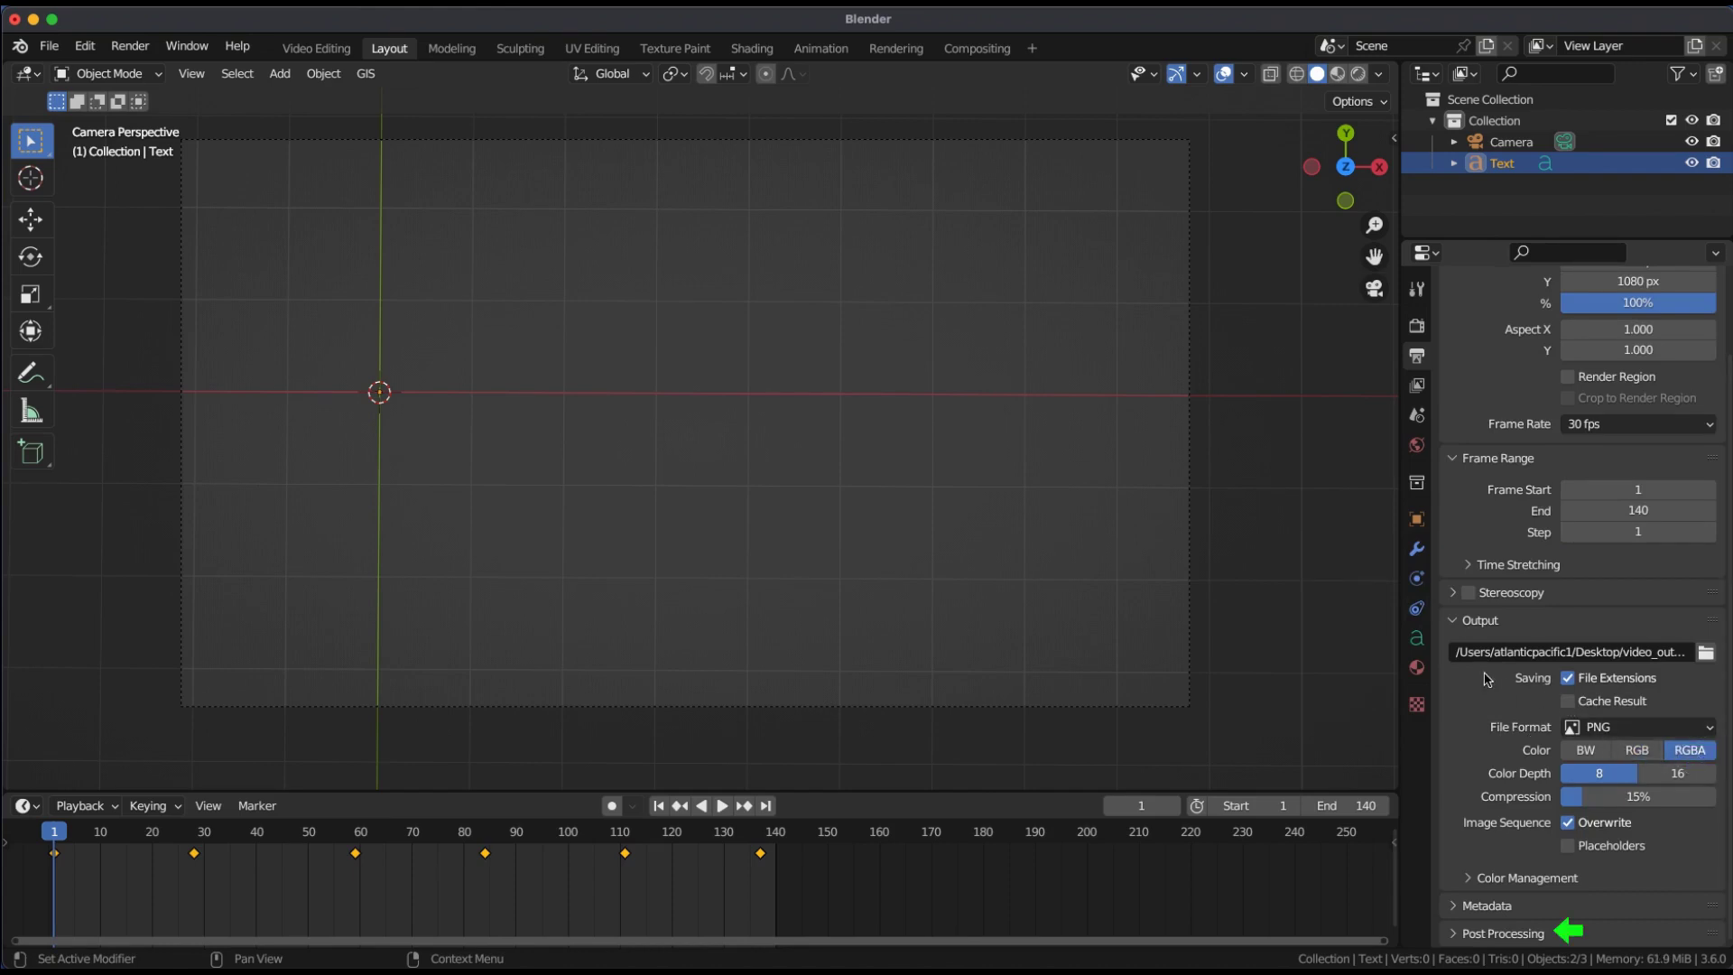
- Turn off the Sequencer option under Post Processing
left_click(1455, 934)
scroll(1480, 902, "down", 2)
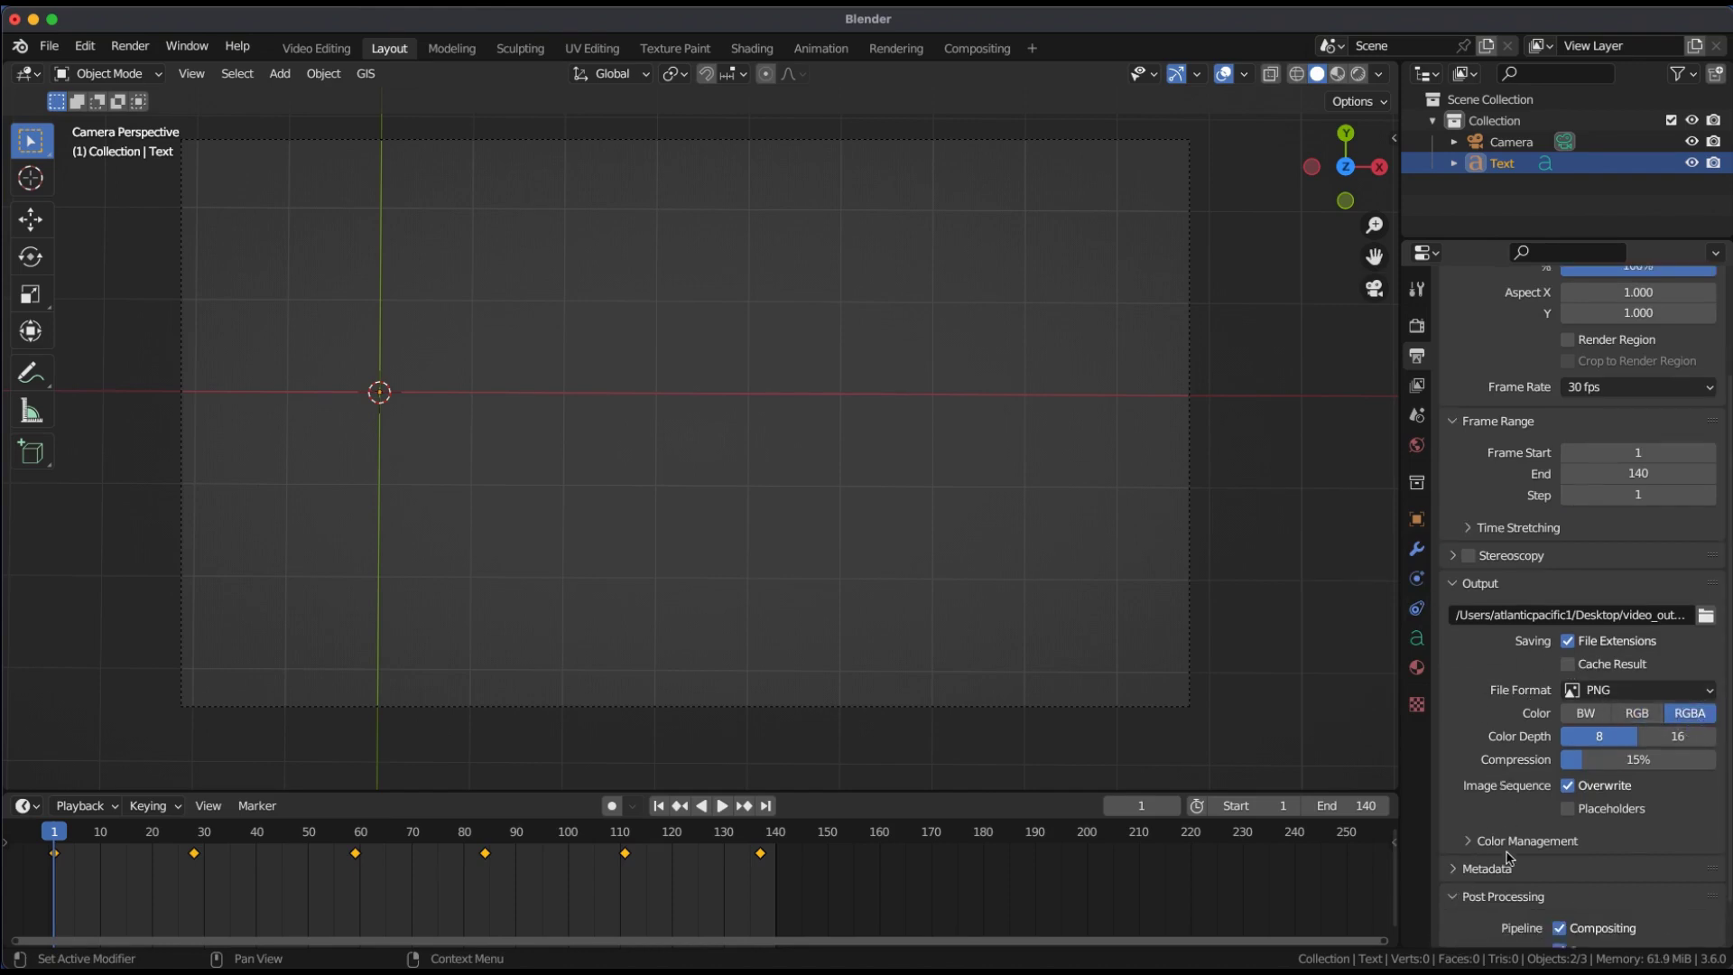
left_click(1566, 904)
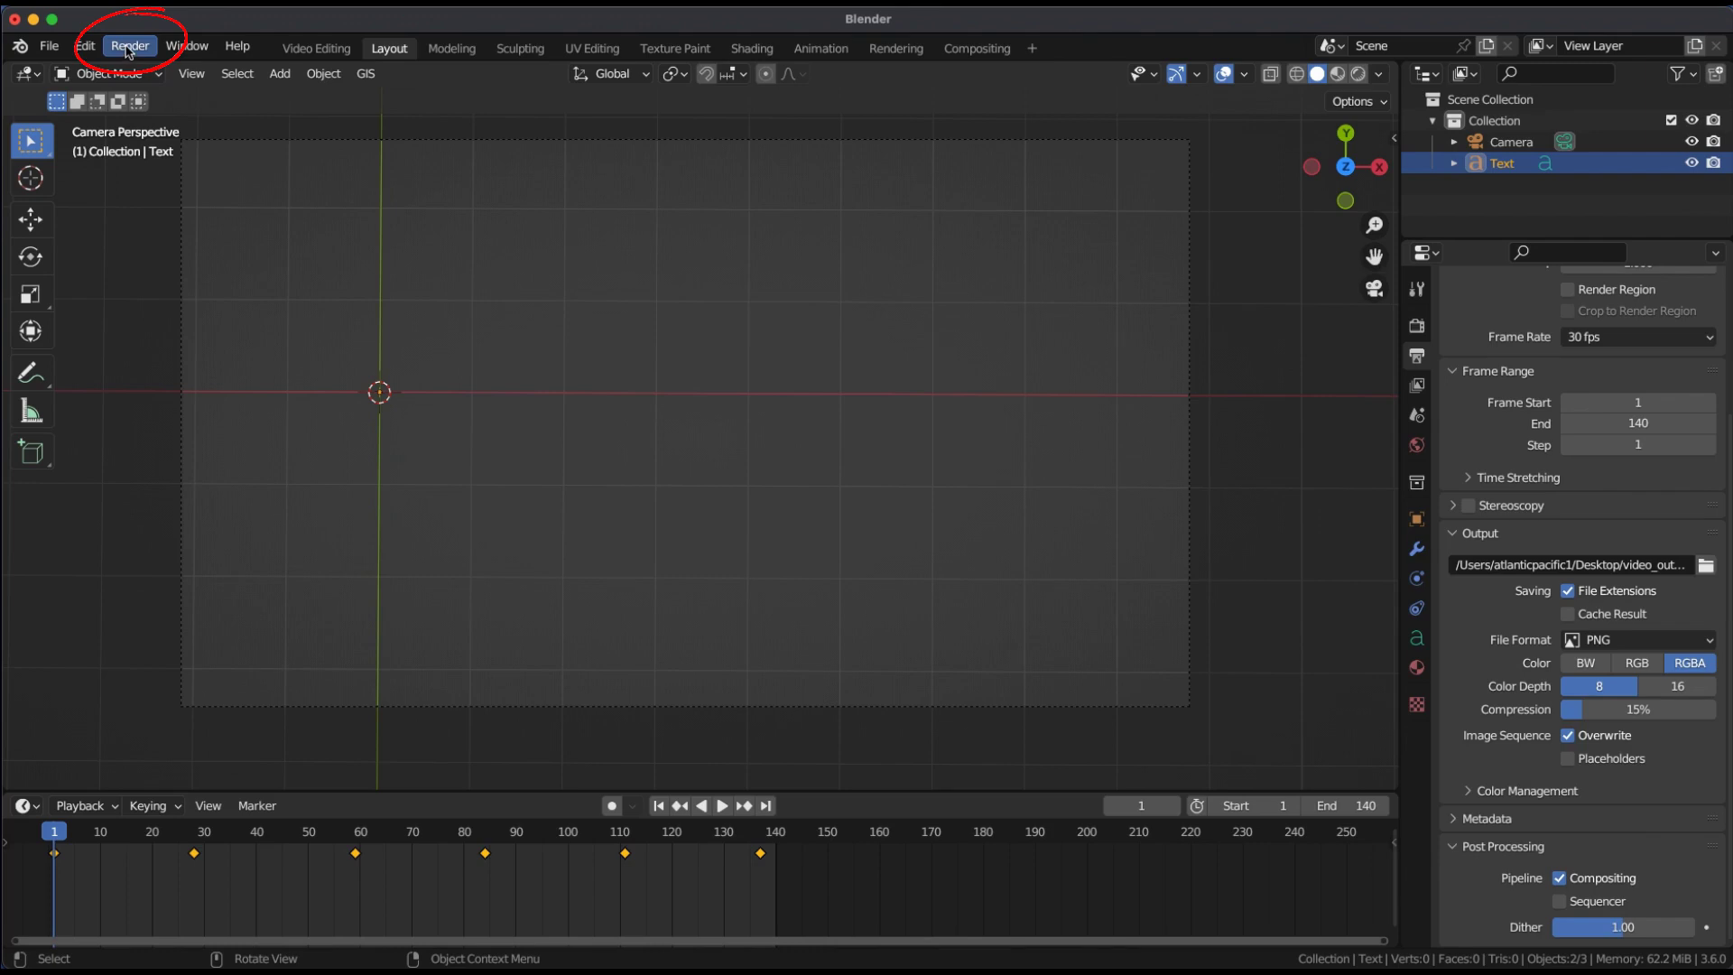
- Render the full 140-frame typewriter animation as transparent PNGs via Render > Render Animation
left_click(128, 47)
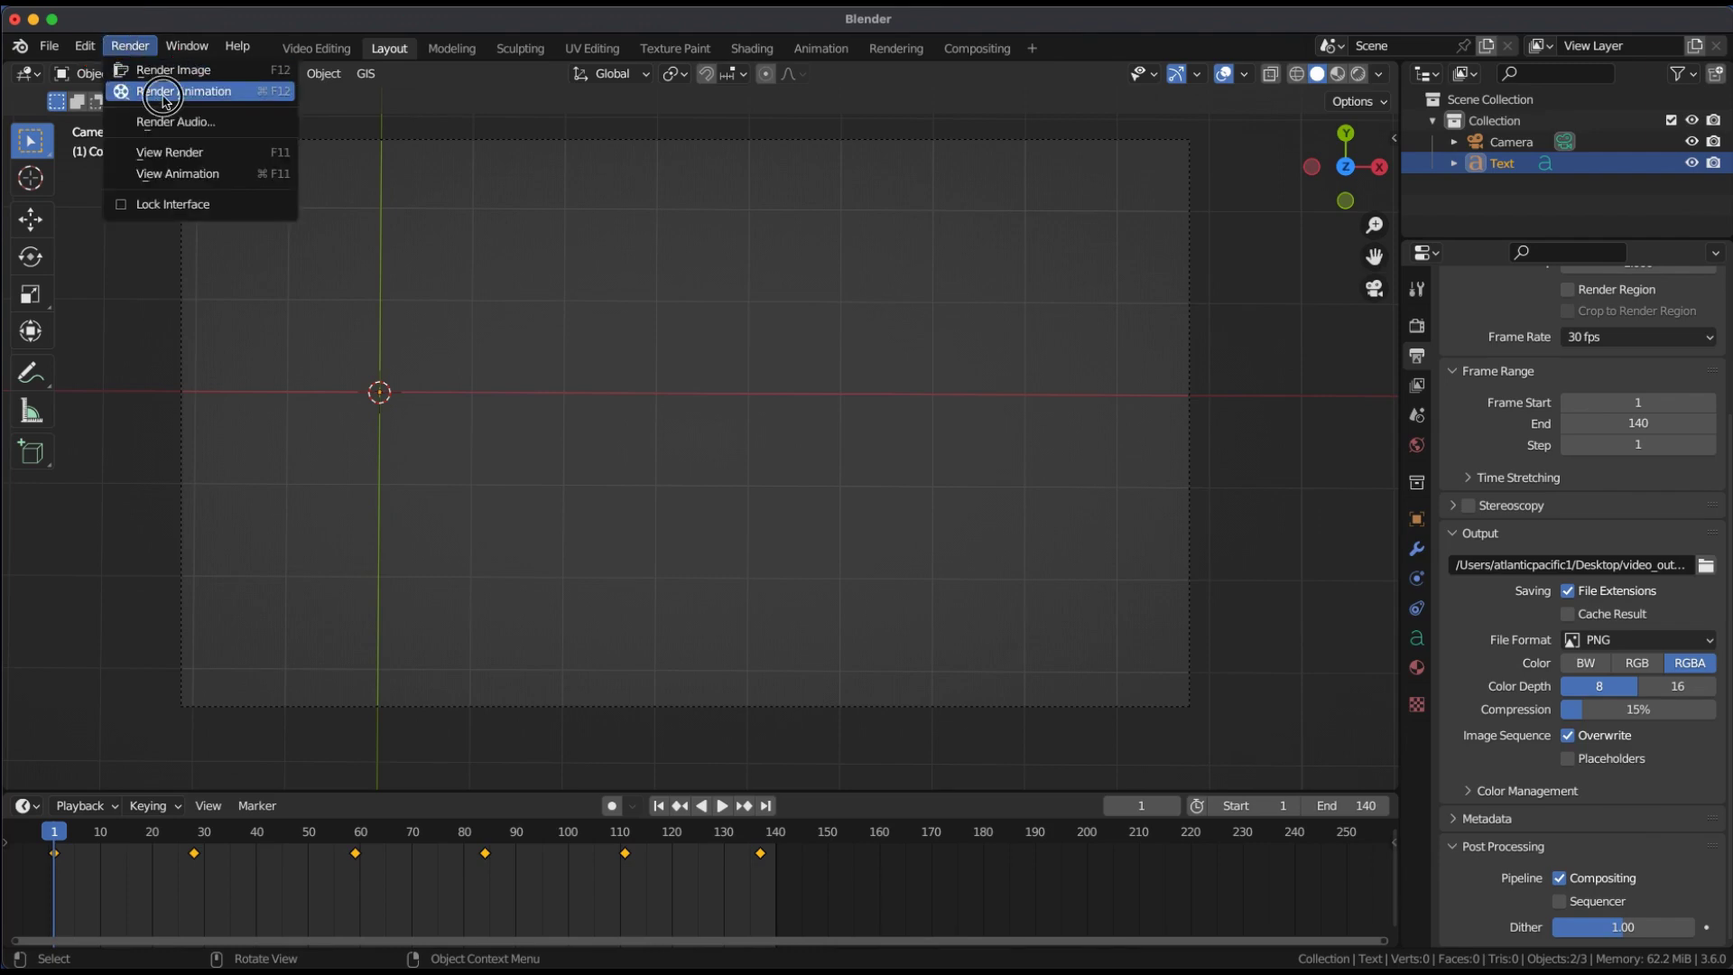
left_click(172, 91)
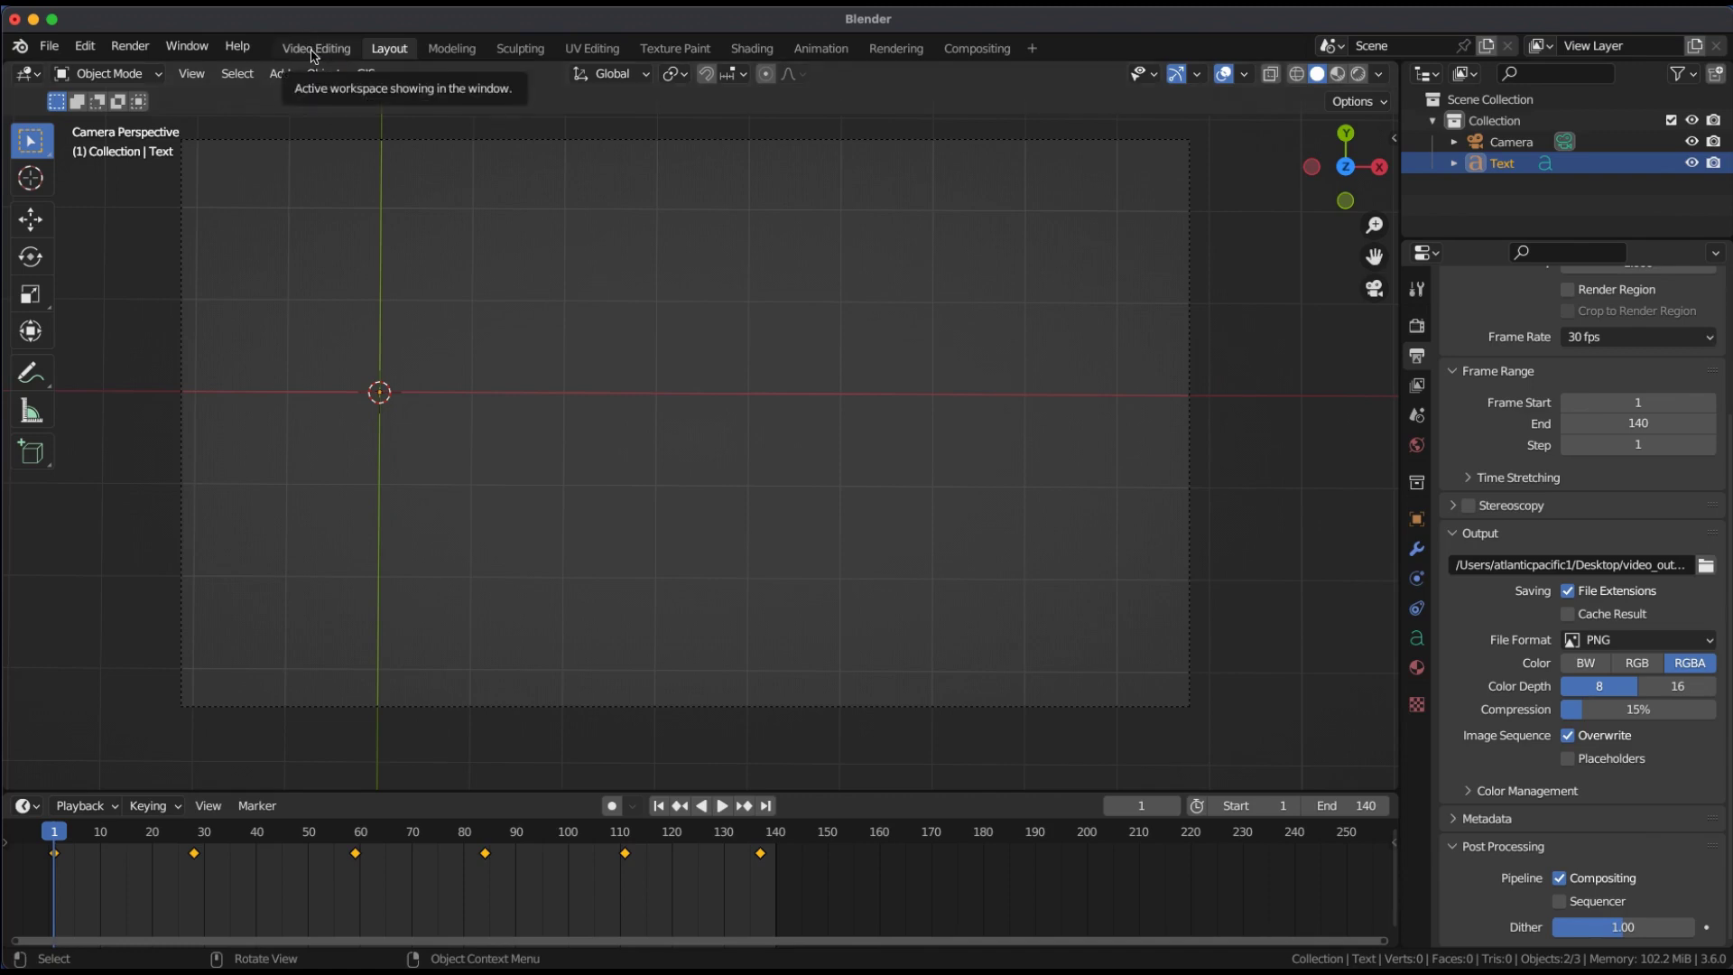
- Switch to the Video Editing workspace with its sequencer, preview and file browser
left_click(313, 51)
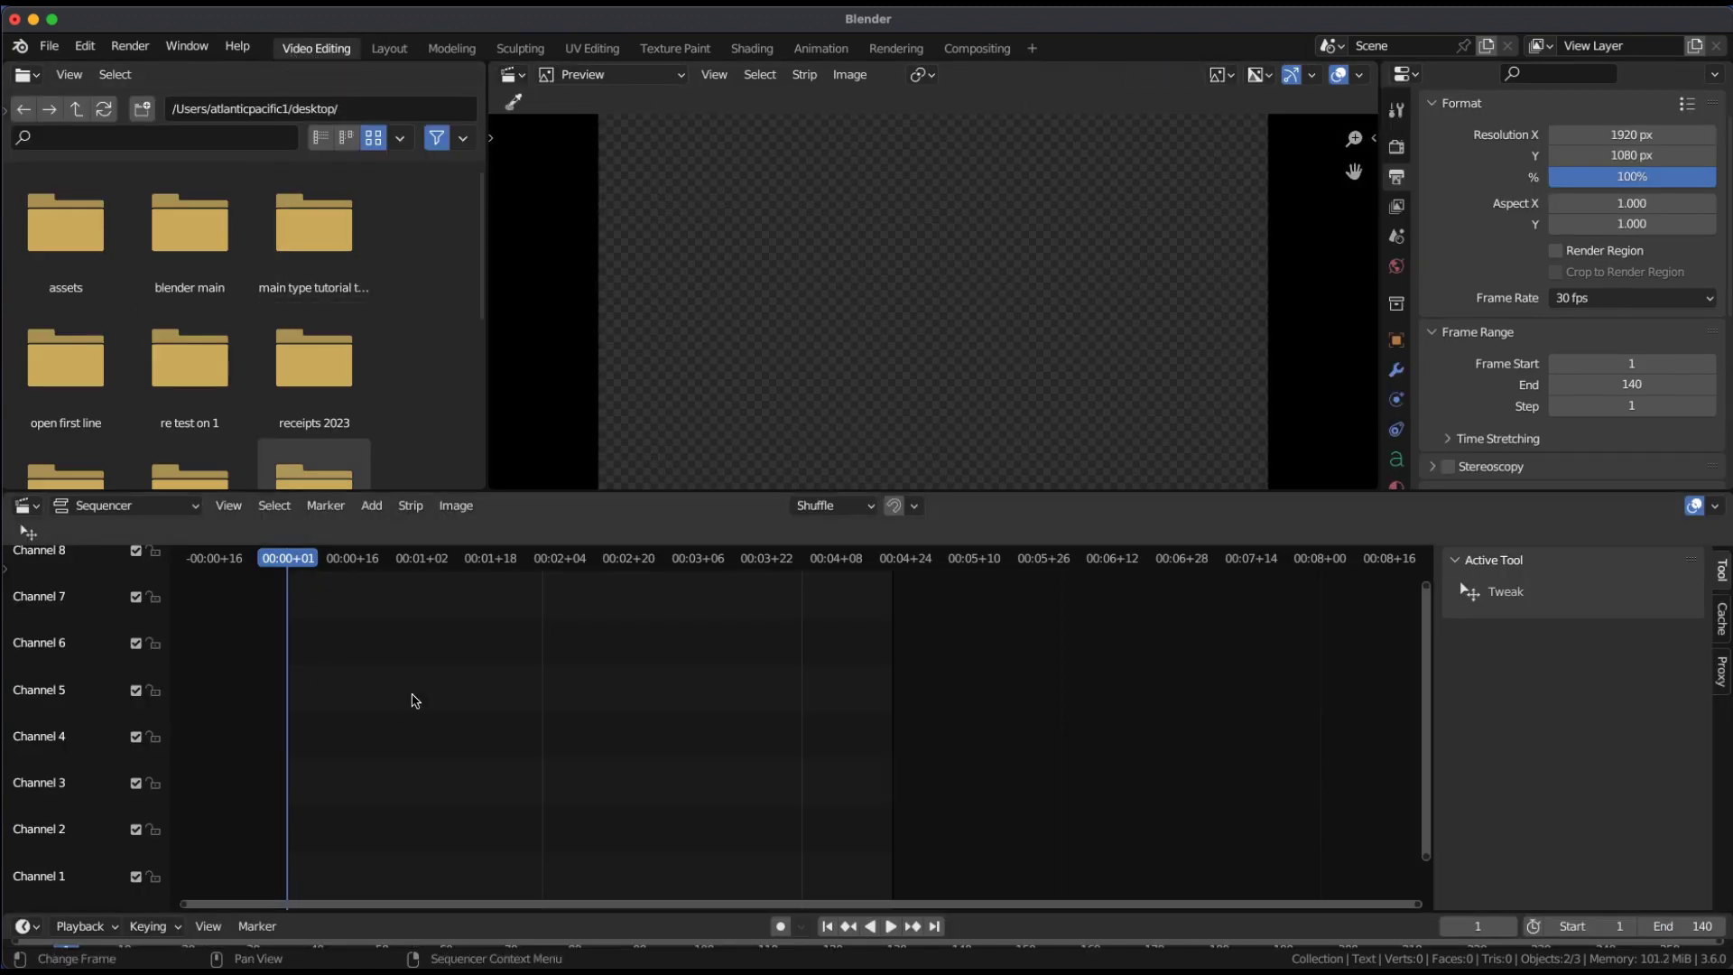